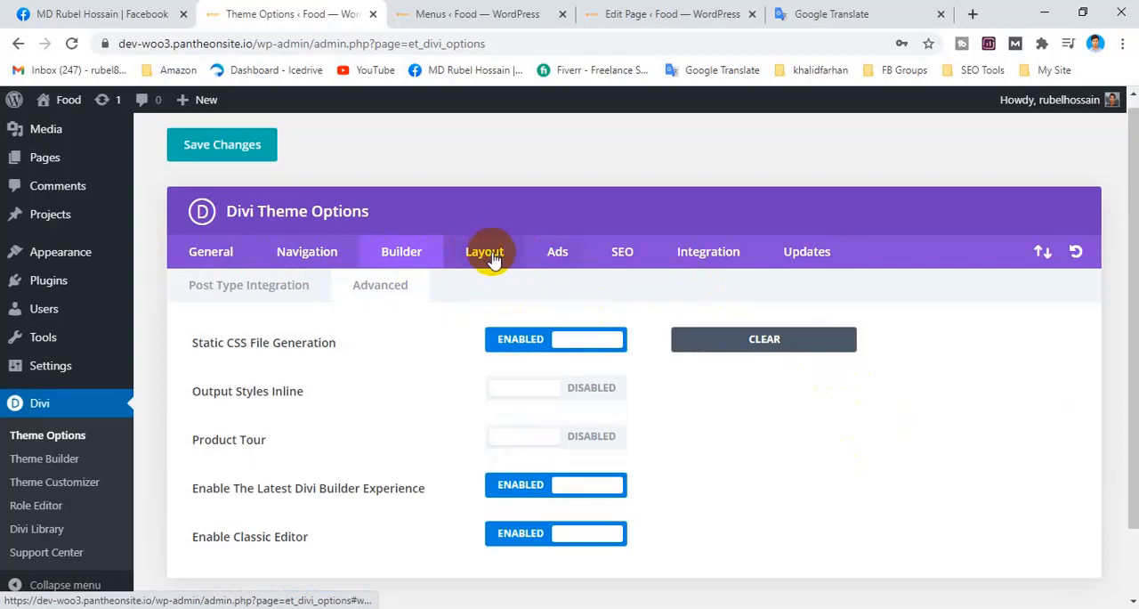
Review the Single Post Layout, Single Page Layout and General Settings options in Divi's Layout settings.
left_click(494, 258)
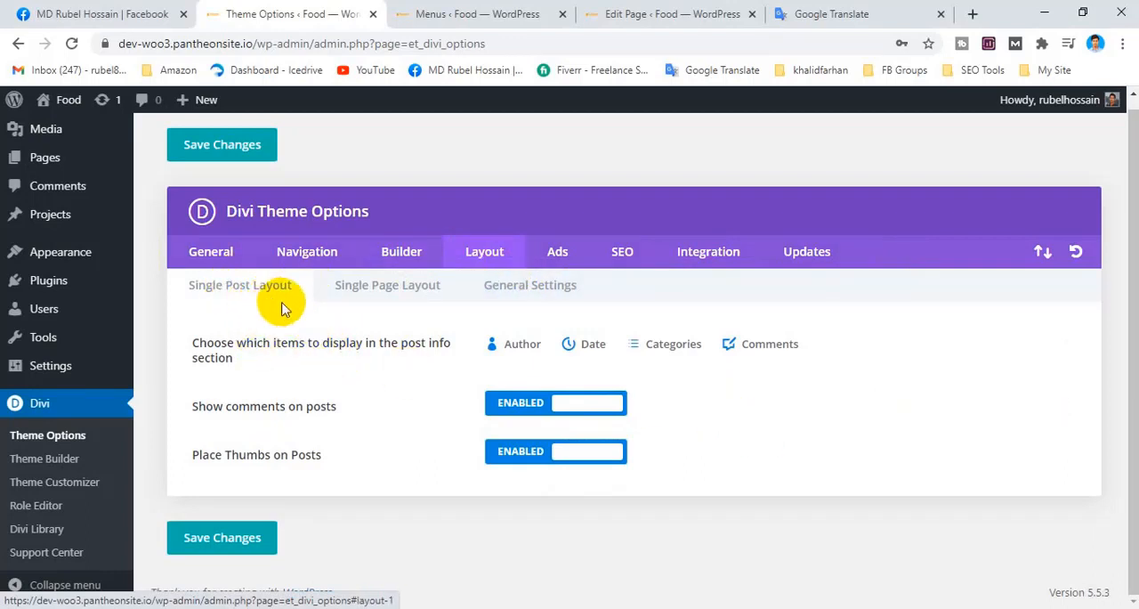
left_click(407, 291)
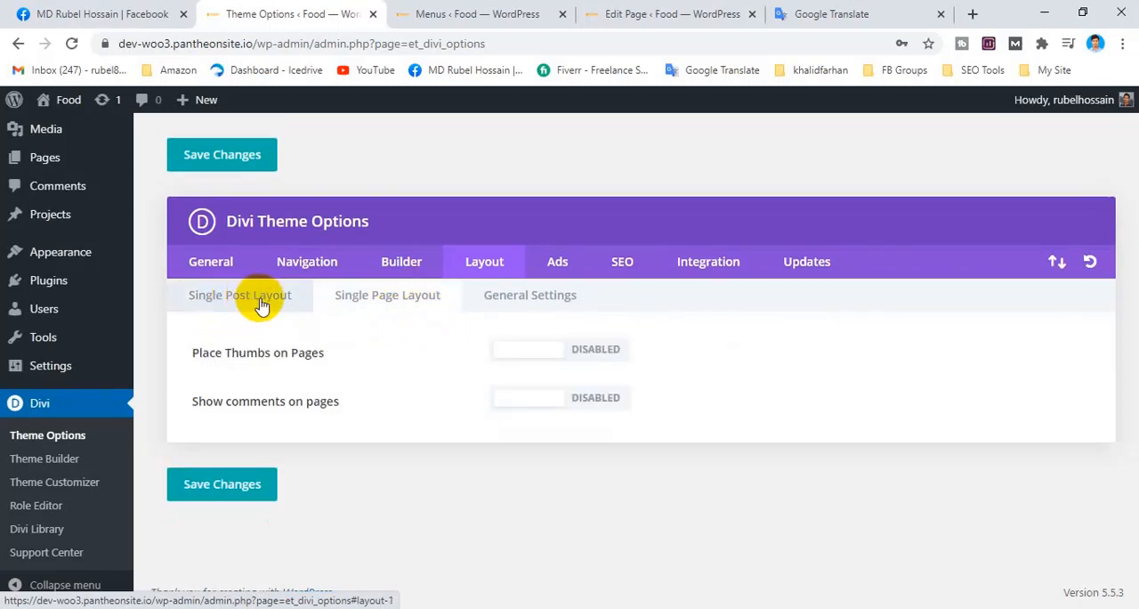
left_click(527, 302)
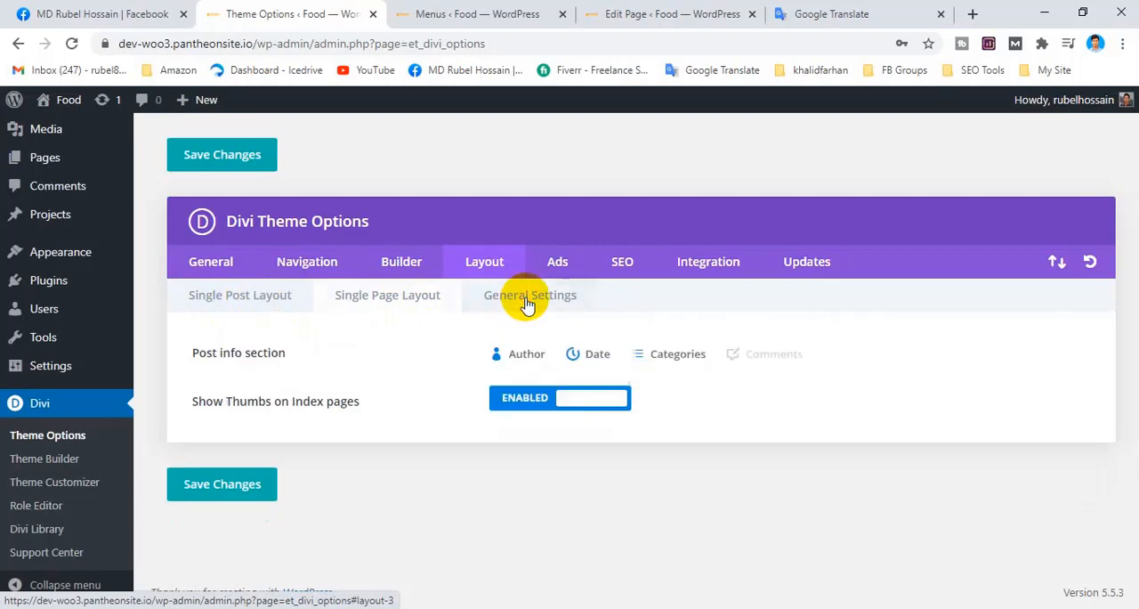
left_click(194, 300)
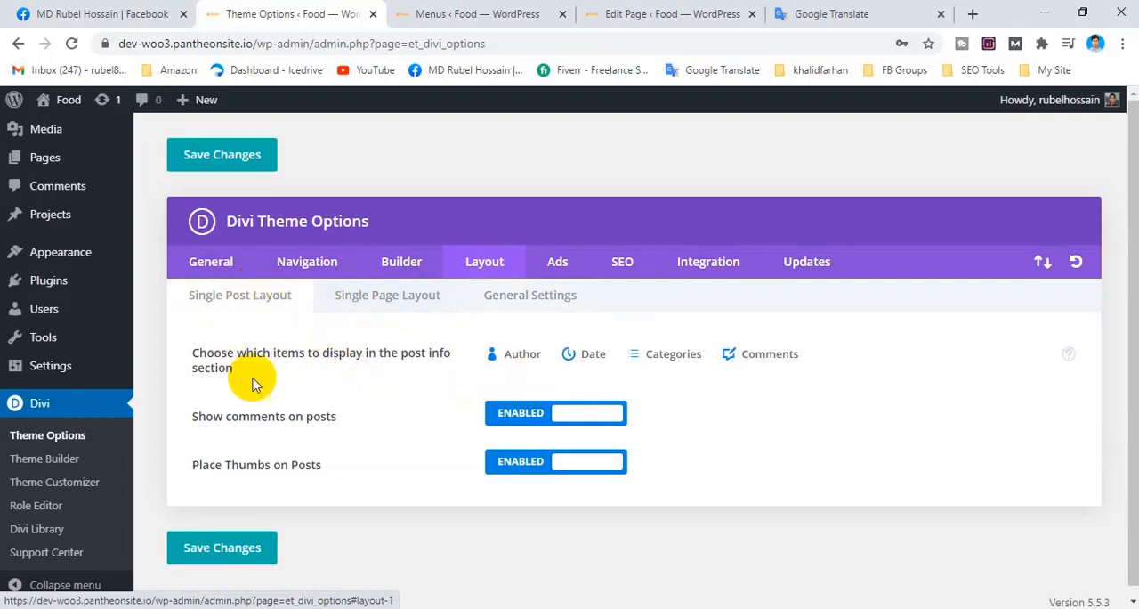
left_click_drag(191, 360, 267, 364)
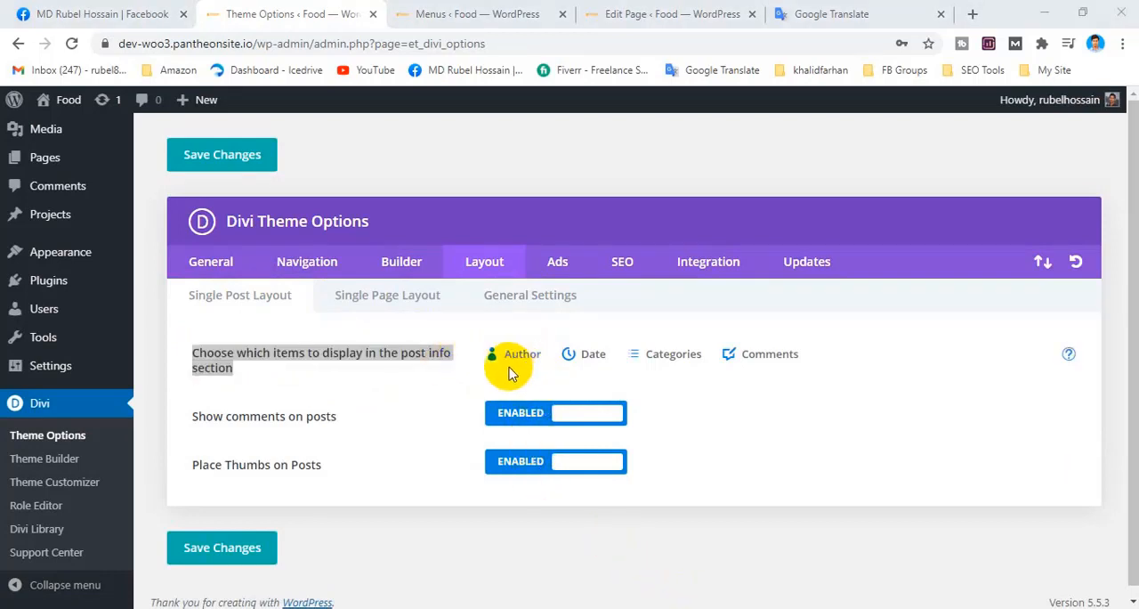
Close the Menus page, visit the live Food site and open the "What is Lorem Ipsum?" post.
left_click(489, 7)
middle_click(495, 7)
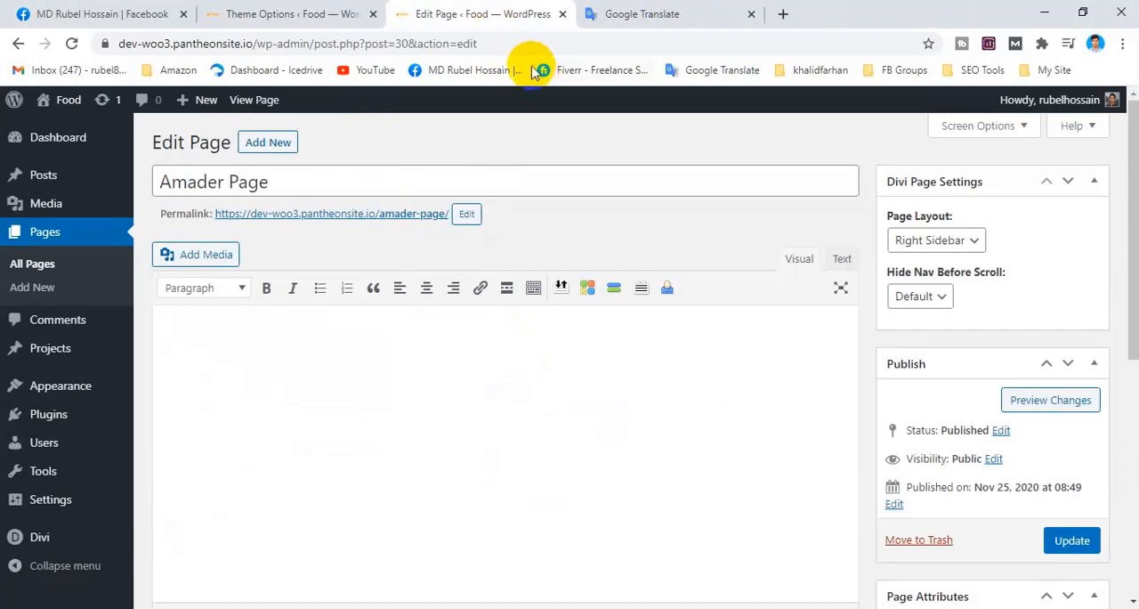
left_click(49, 121)
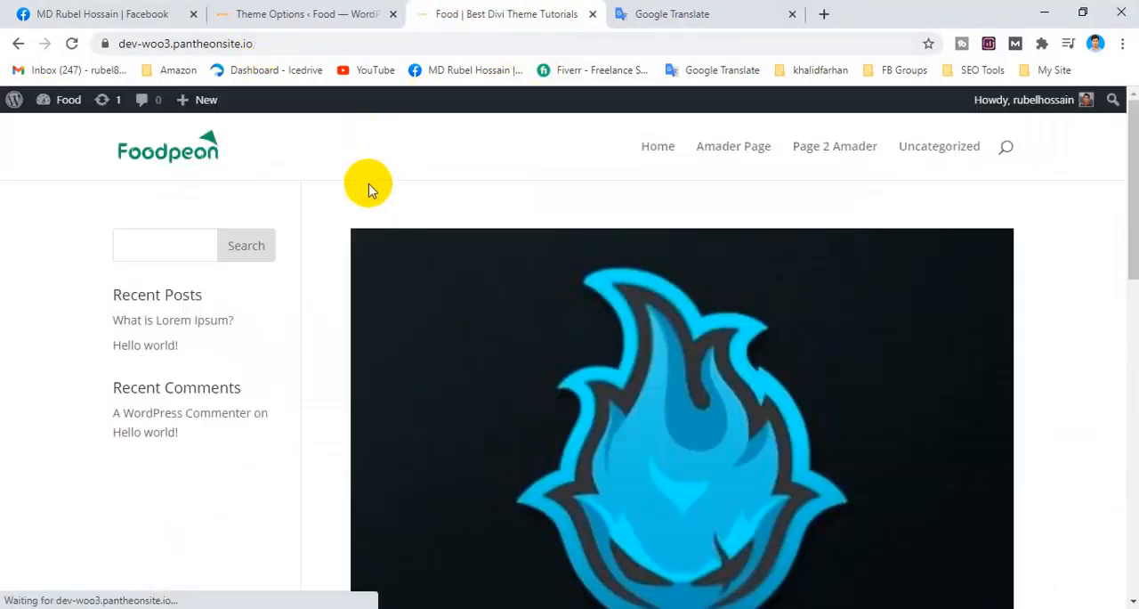
scroll(427, 265, "down", 10)
scroll(428, 274, "up", 5)
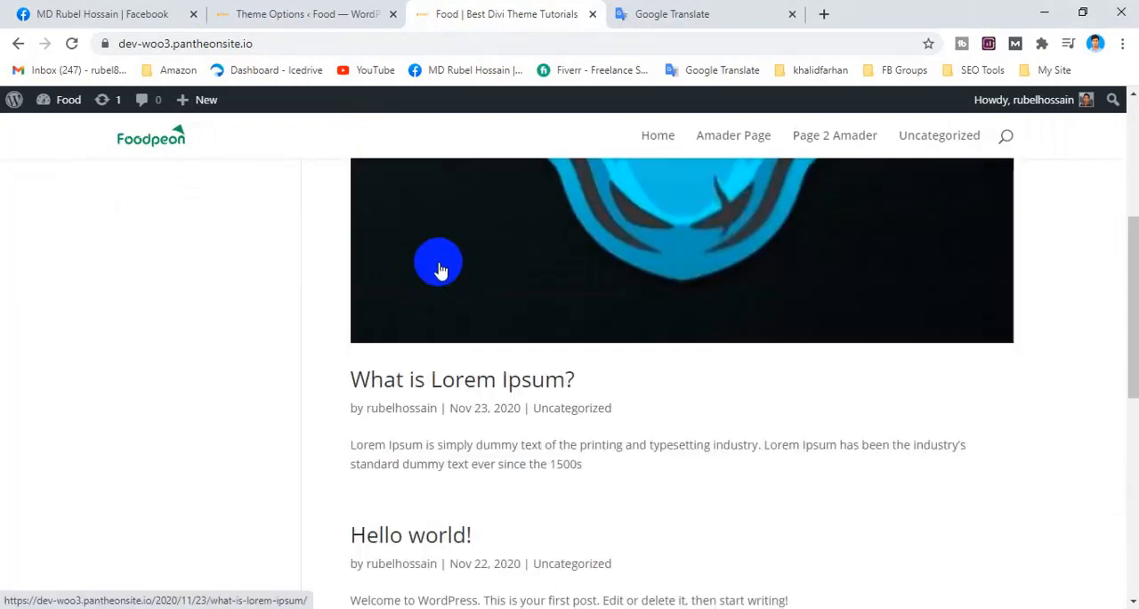
left_click(483, 256)
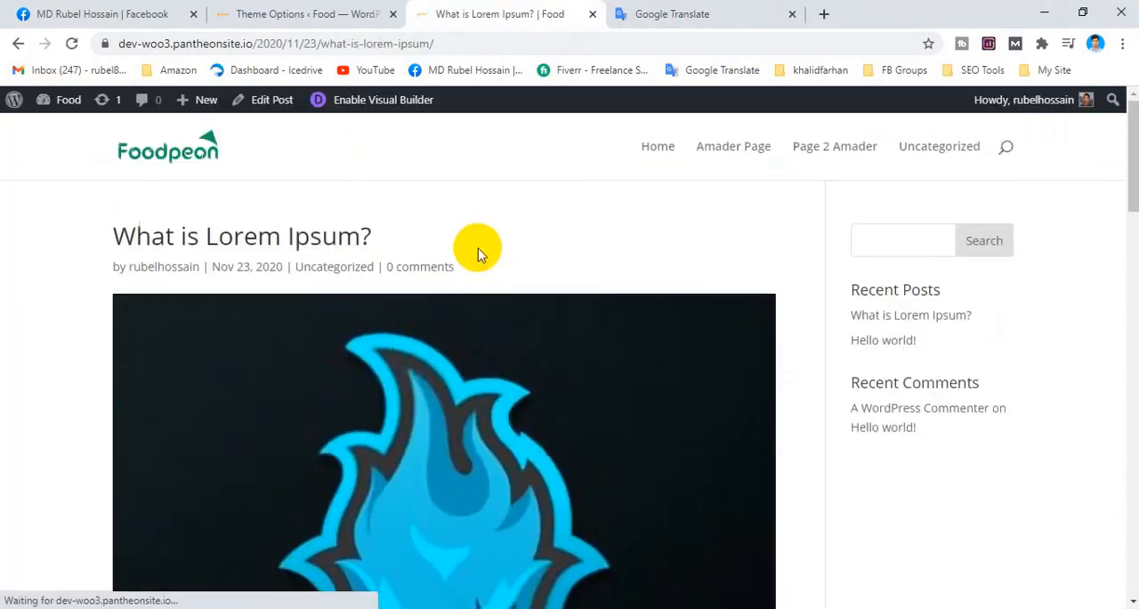
Examine the "What is Lorem Ipsum?" post, especially the author, date, category and comments line under its title.
scroll(473, 249, "down", 8)
scroll(460, 256, "up", 9)
scroll(457, 244, "down", 6)
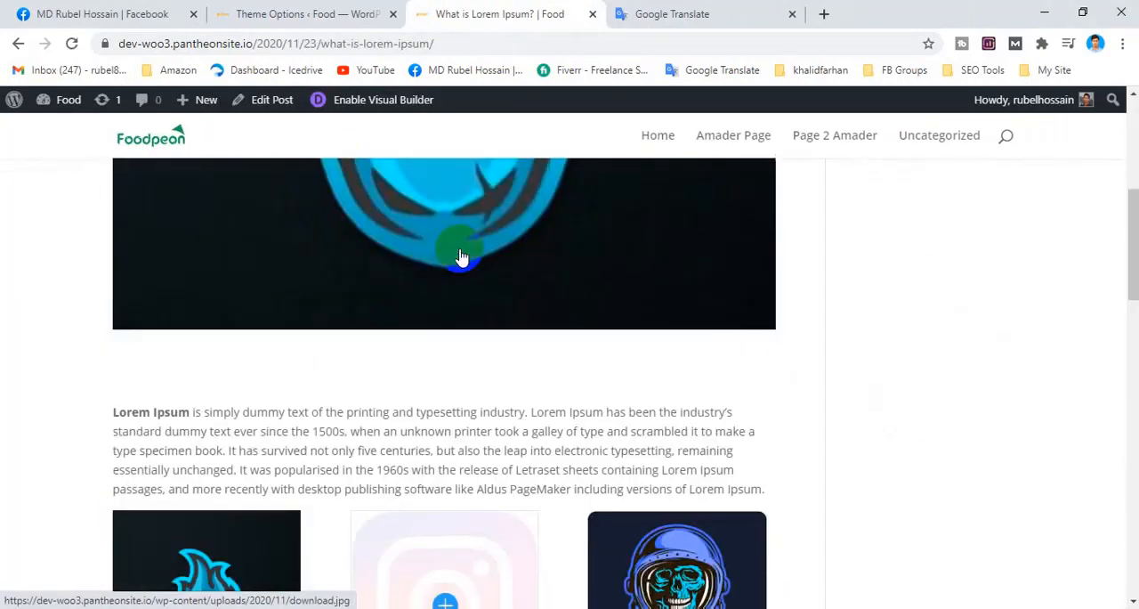
scroll(460, 254, "up", 7)
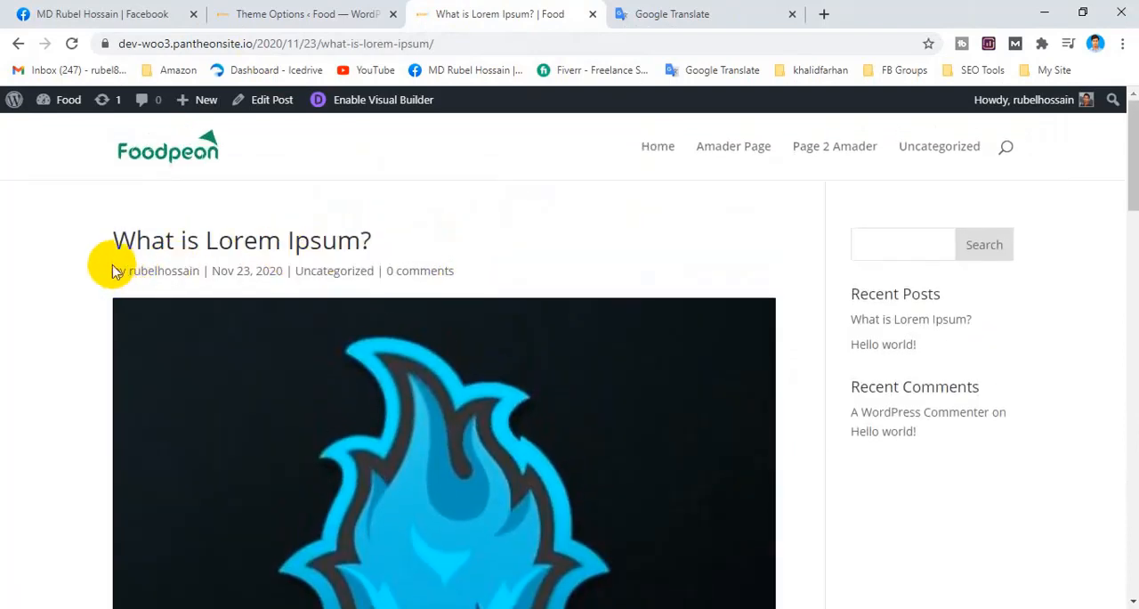
left_click_drag(113, 271, 466, 275)
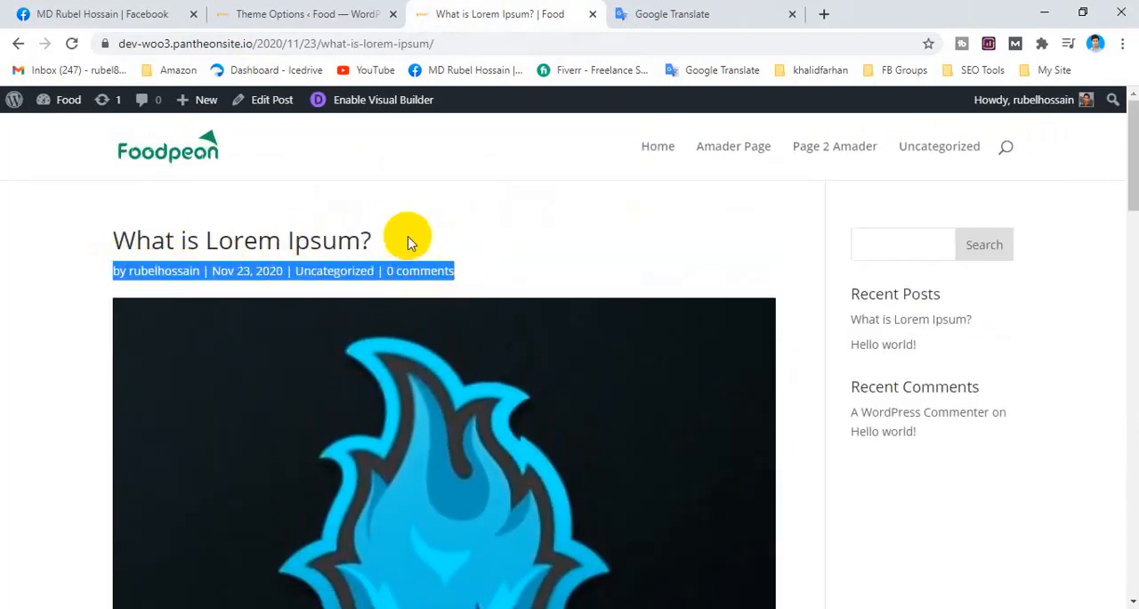
left_click(507, 267)
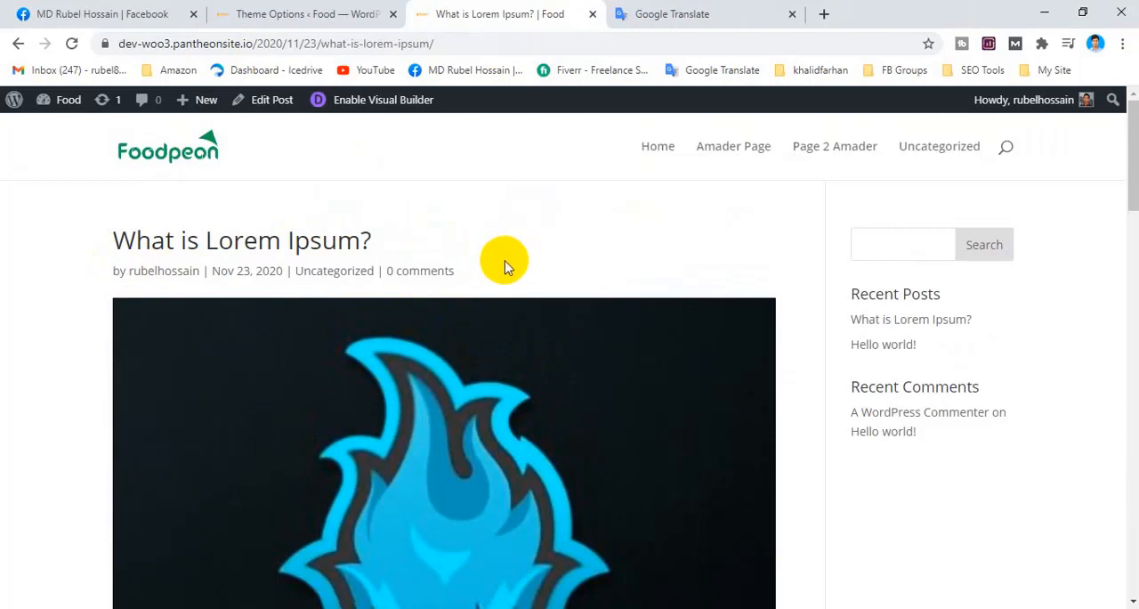
left_click(461, 398)
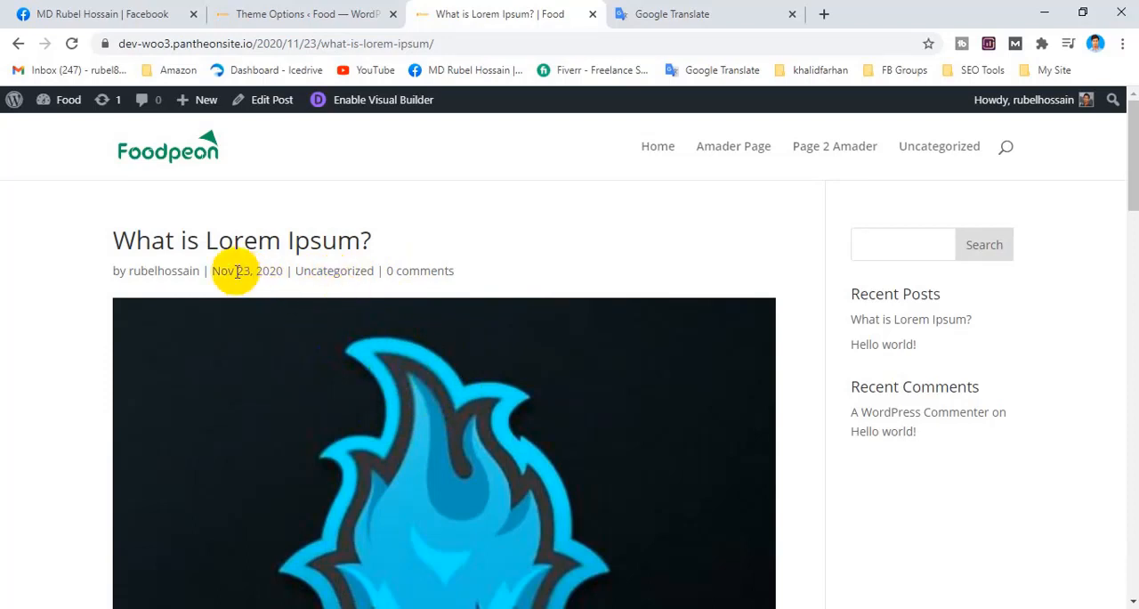
left_click_drag(237, 271, 278, 273)
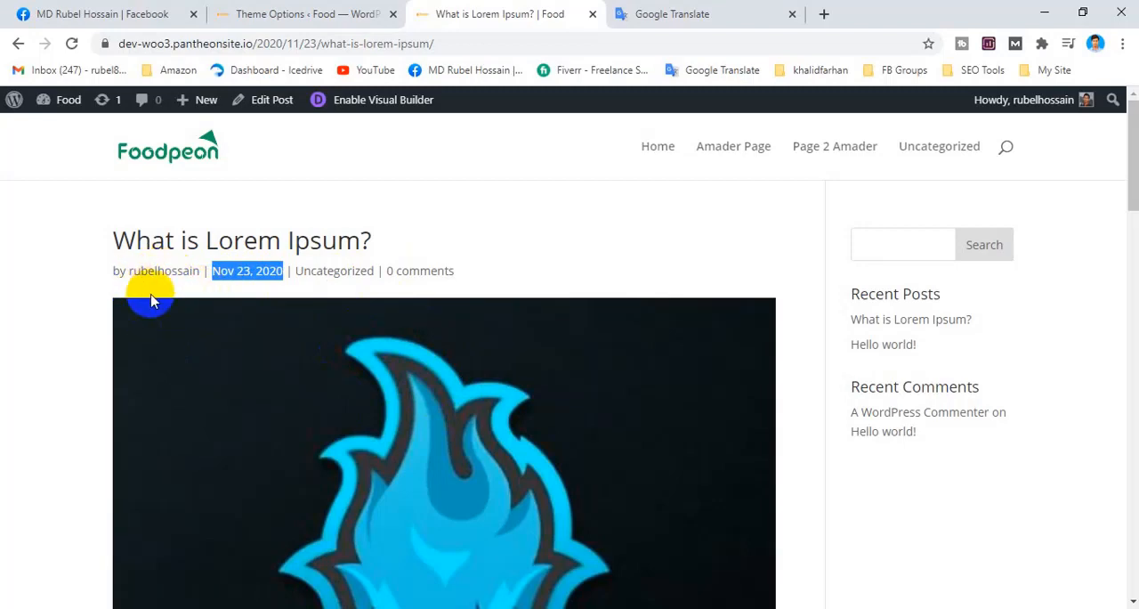
scroll(368, 356, "down", 3)
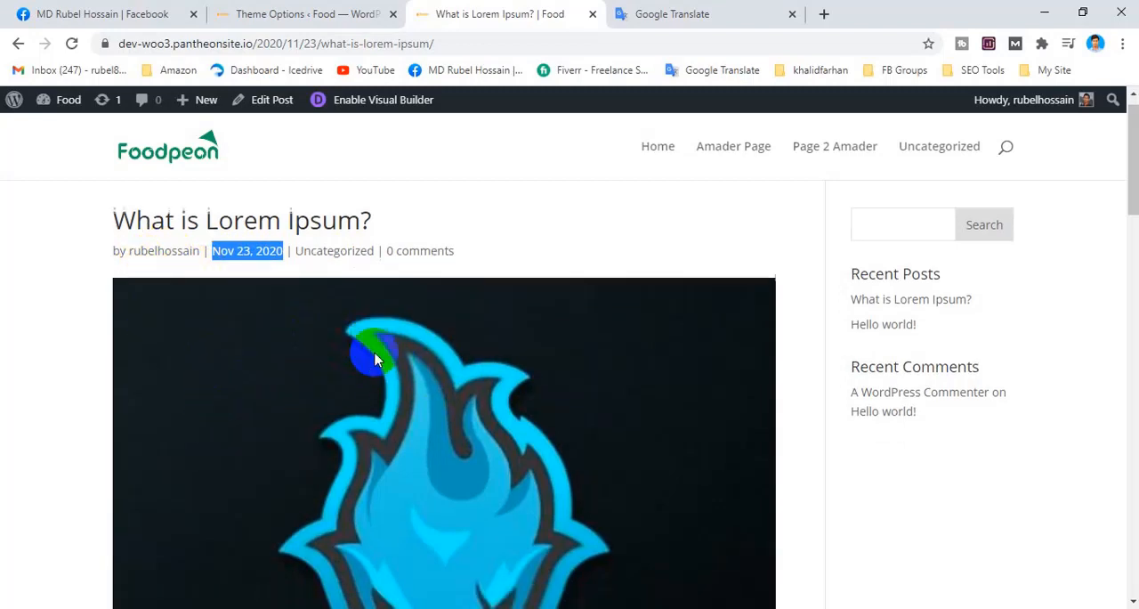
scroll(303, 332, "up", 3)
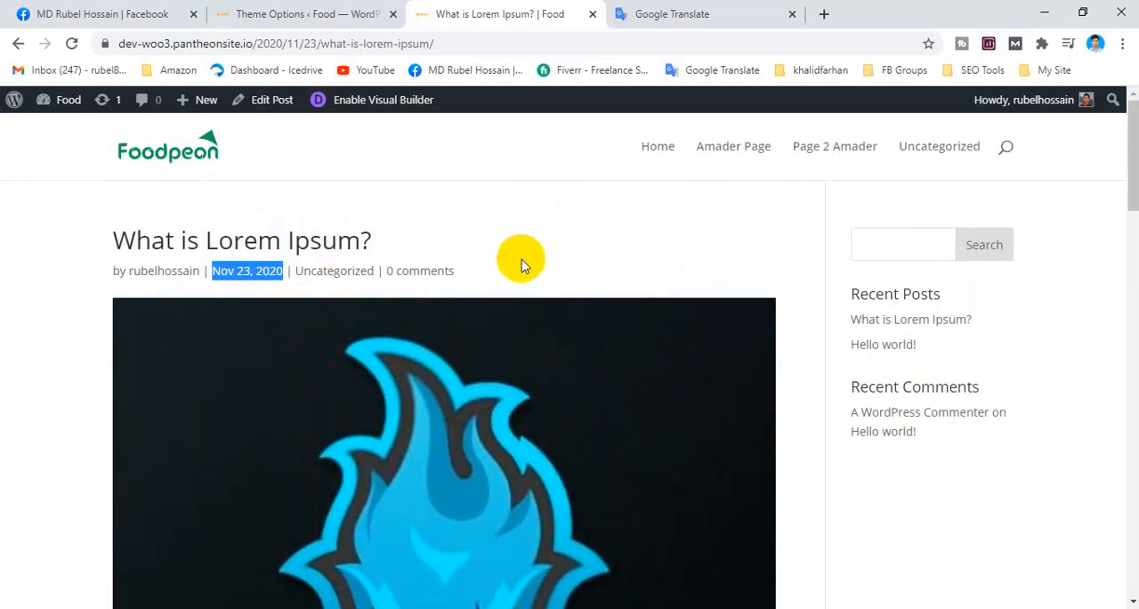
Turn off Author in the Single Post Layout's post info items and save the theme options.
left_click(267, 13)
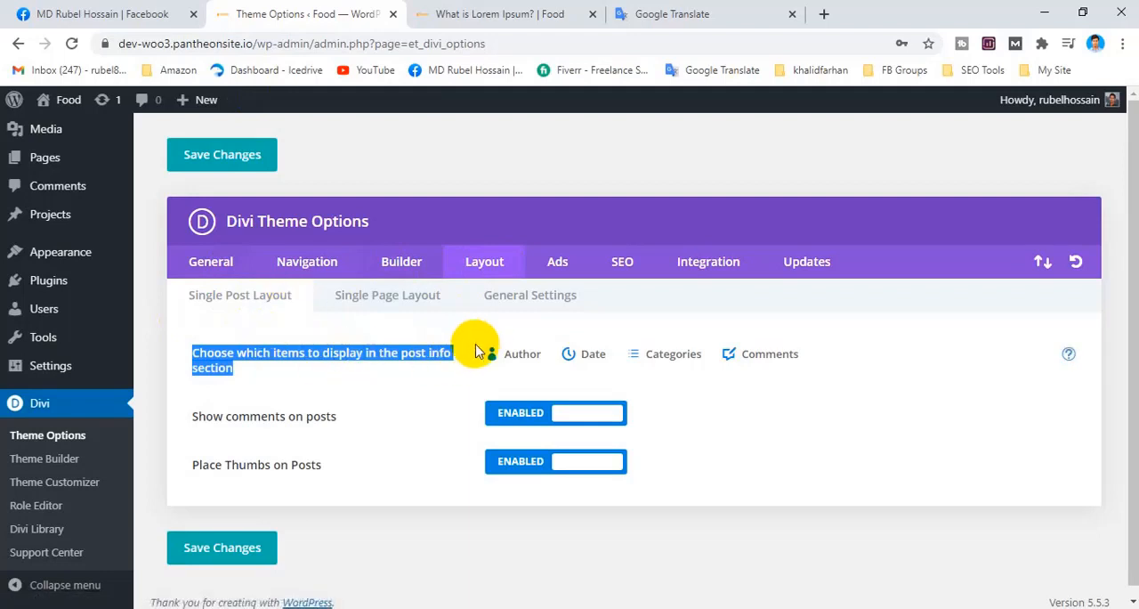
left_click(503, 11)
left_click(272, 11)
left_click(505, 13)
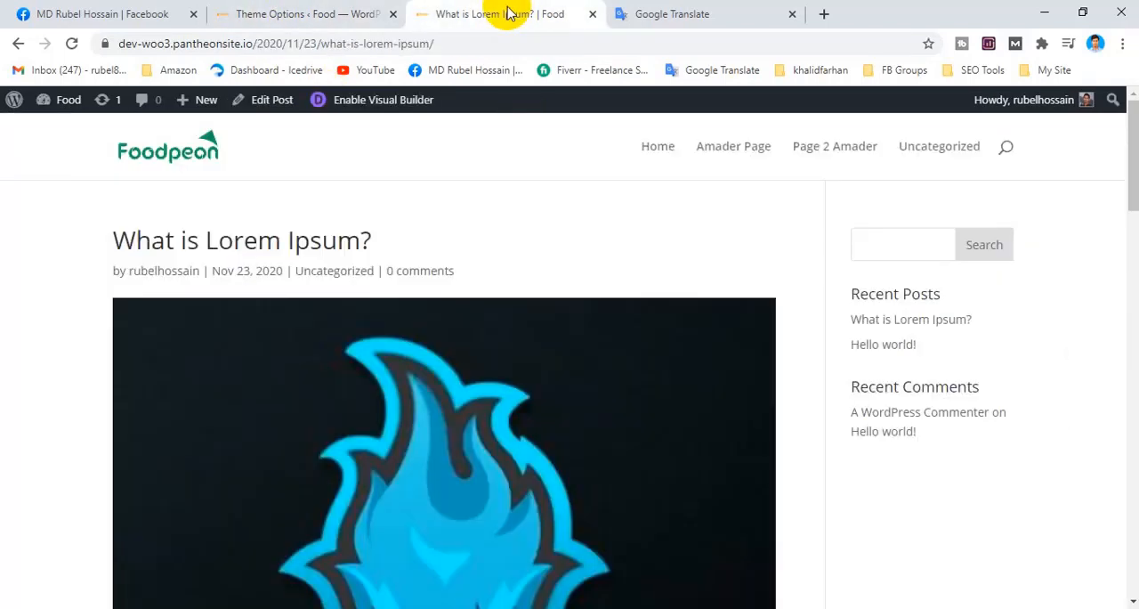
left_click(341, 10)
left_click(513, 356)
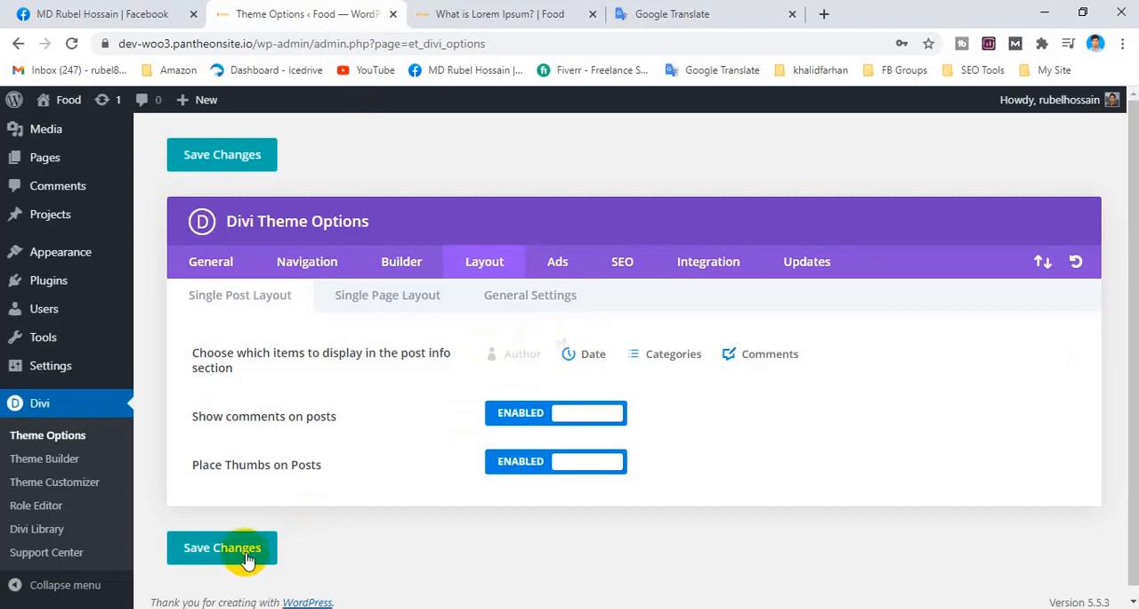
Check the info line on the single post and compare it with the post info lines on the site's homepage.
left_click(497, 14)
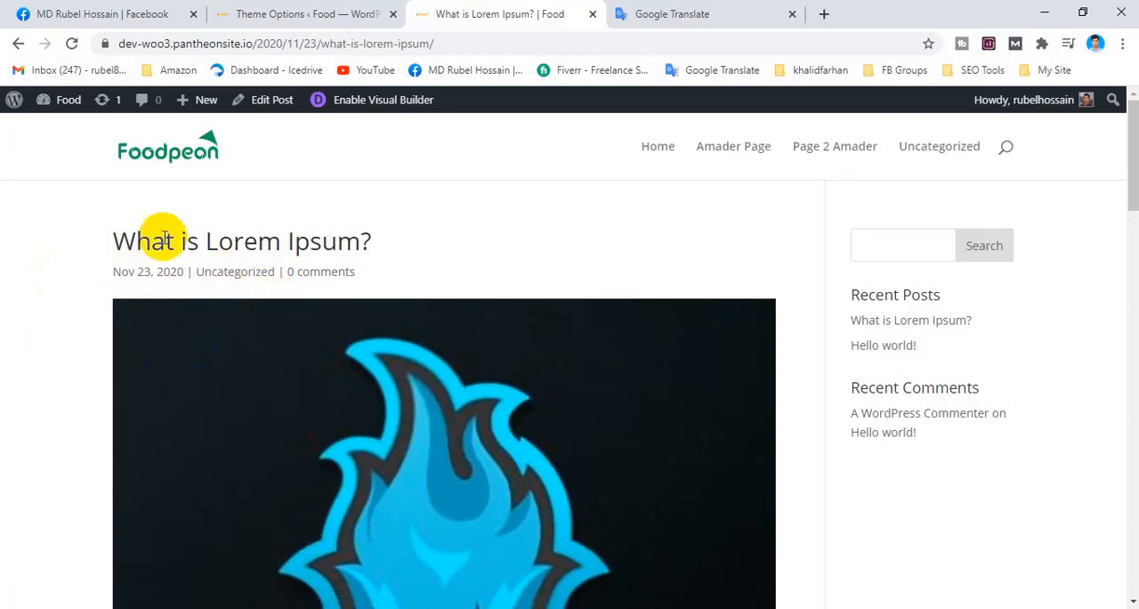
left_click(189, 149)
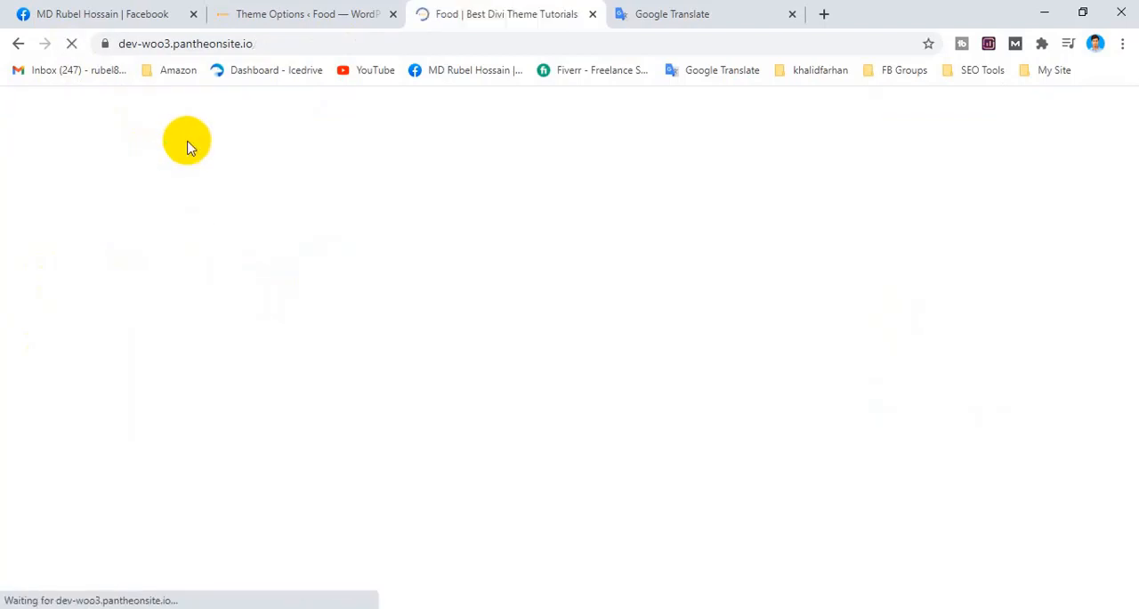
scroll(618, 281, "down", 5)
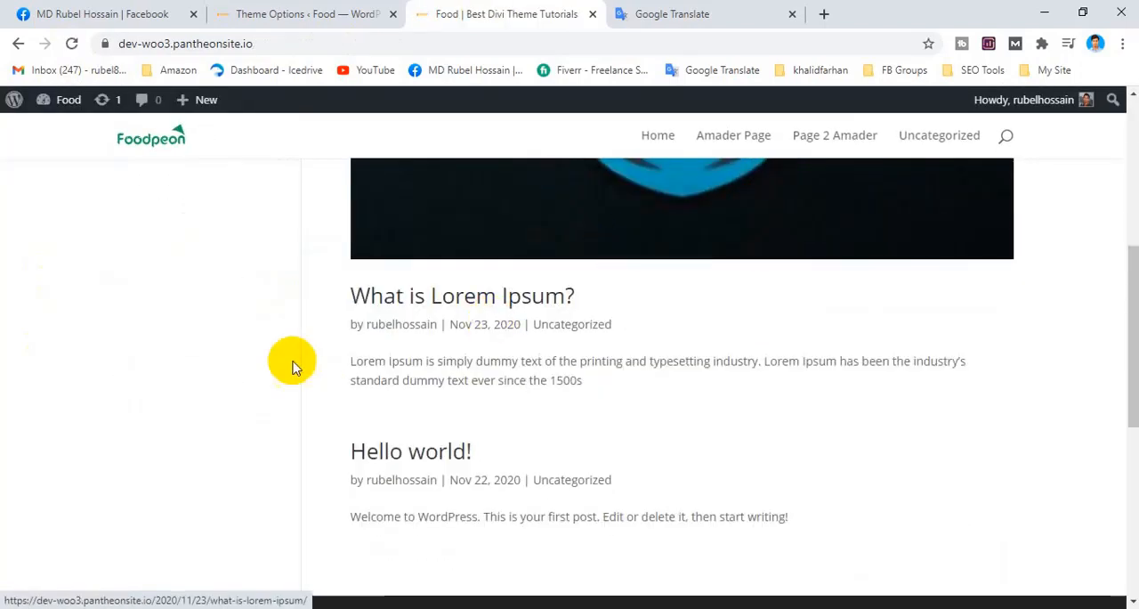
scroll(427, 316, "up", 5)
scroll(428, 307, "up", 1)
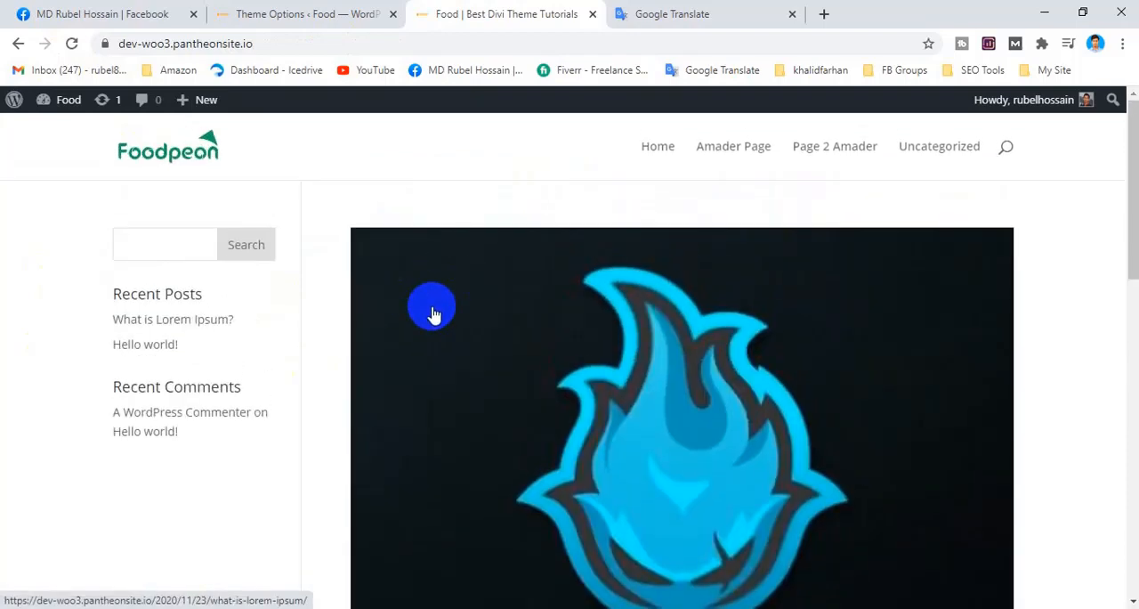
scroll(432, 312, "down", 8)
scroll(453, 326, "up", 3)
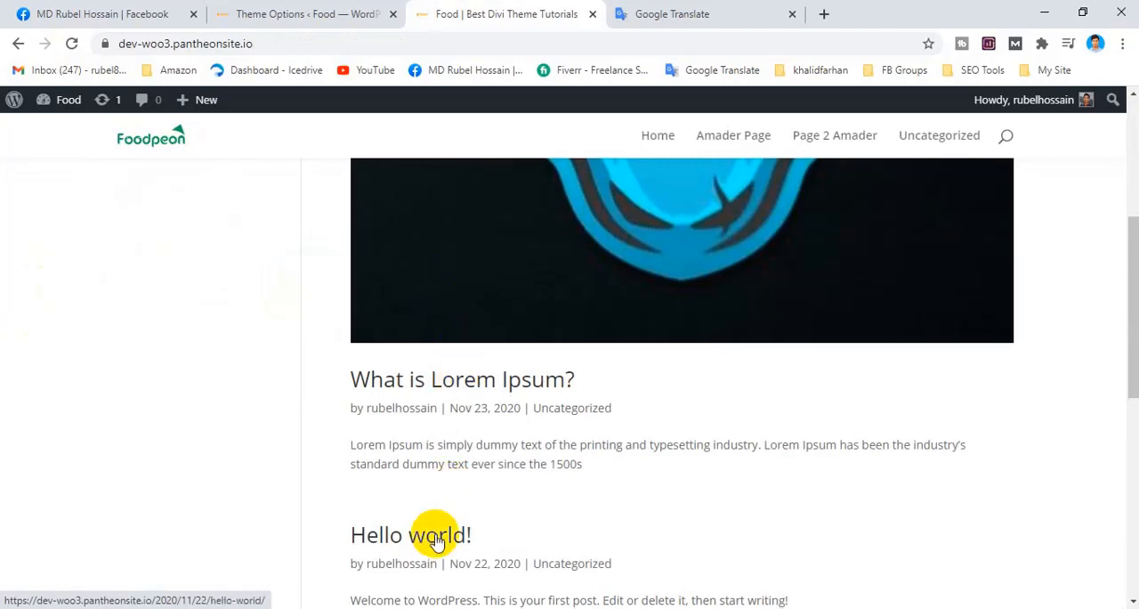
scroll(756, 270, "down", 3)
scroll(524, 322, "up", 2)
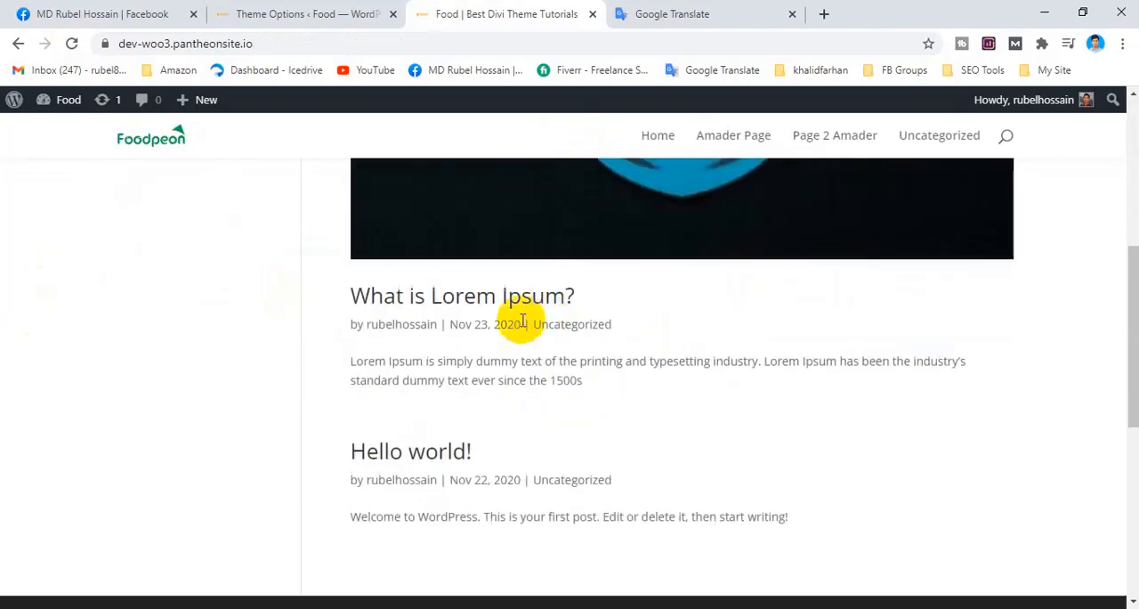
left_click_drag(350, 328, 430, 323)
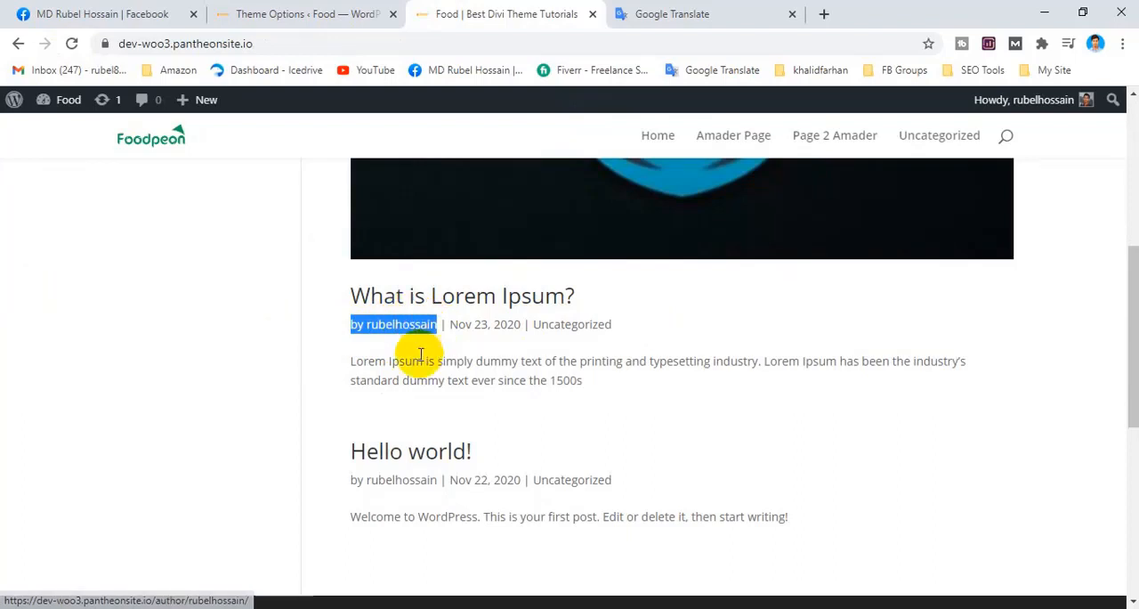
Turn off Author in the post info section of the Layout General Settings and save the changes.
left_click(312, 13)
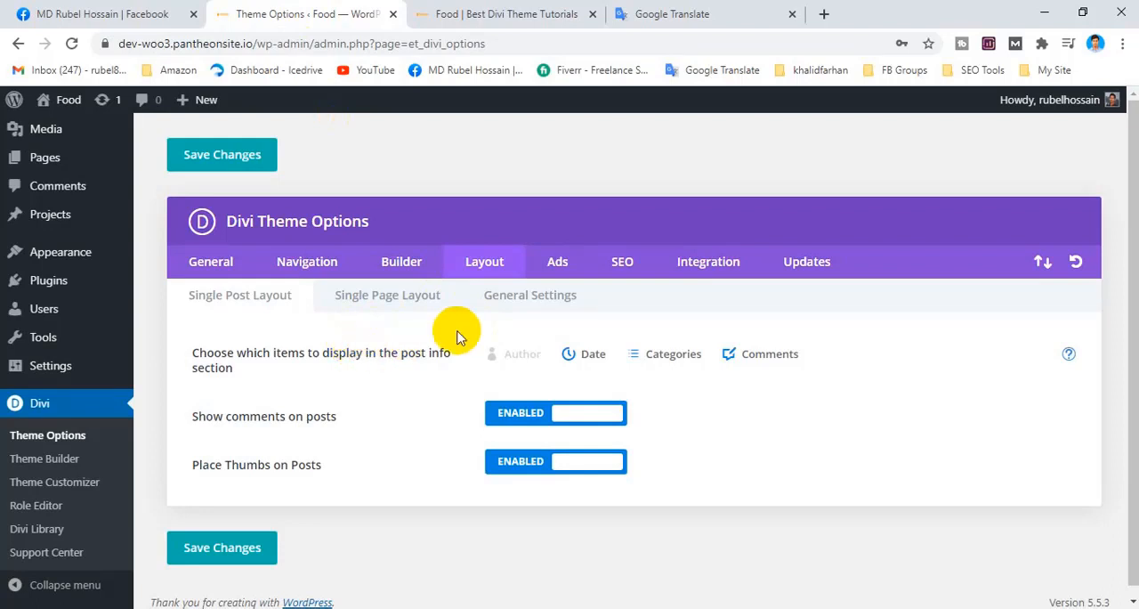
left_click(537, 310)
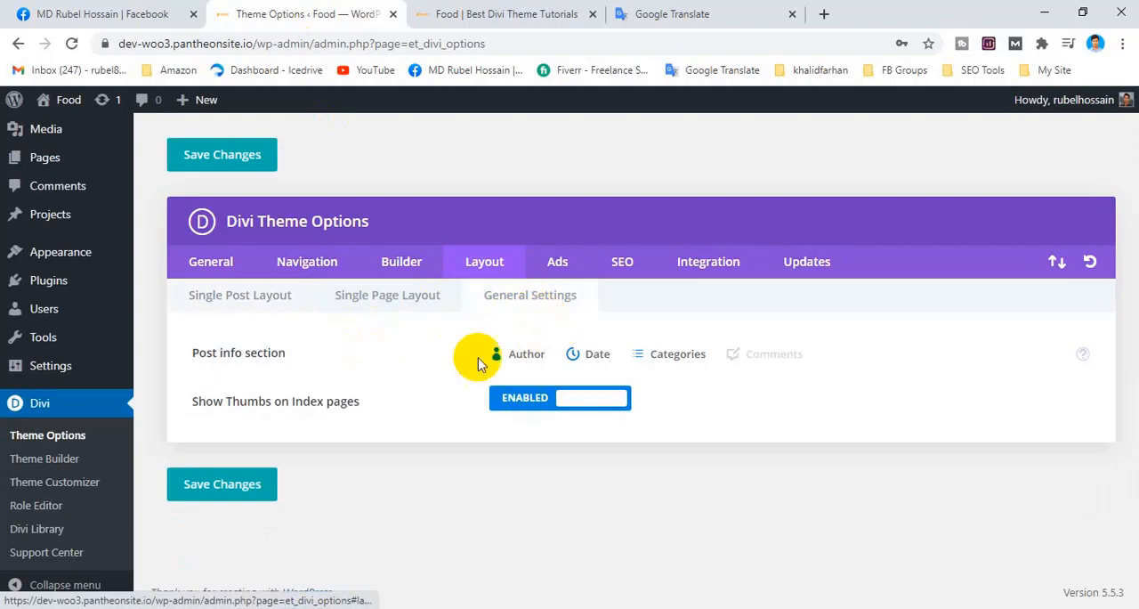
left_click(523, 356)
left_click(223, 503)
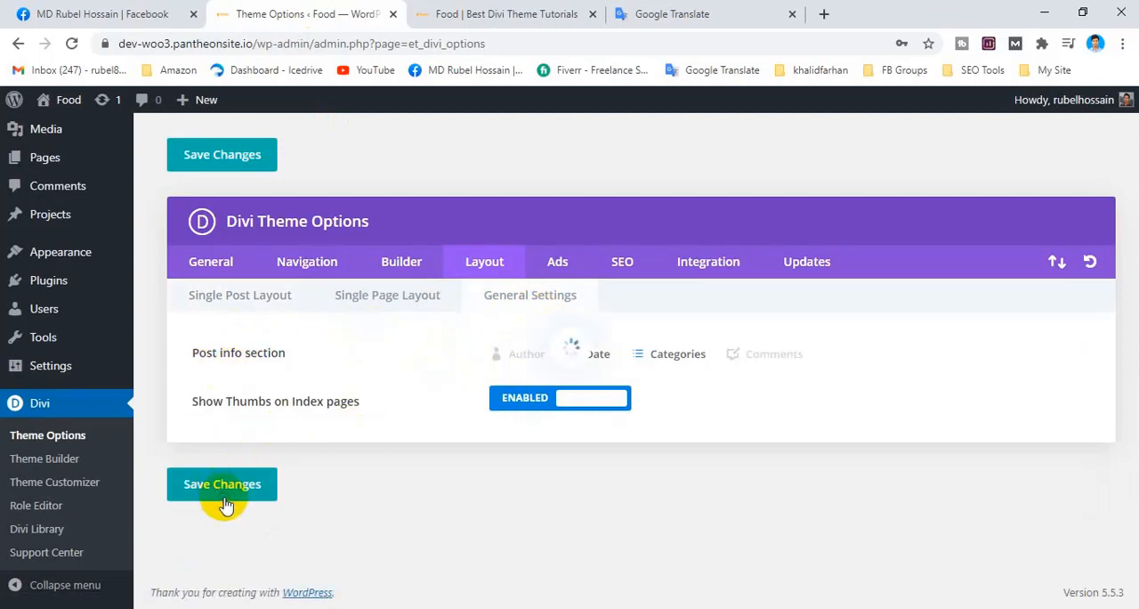
Reload the site's homepage and check the info lines under the listed post titles.
left_click(485, 11)
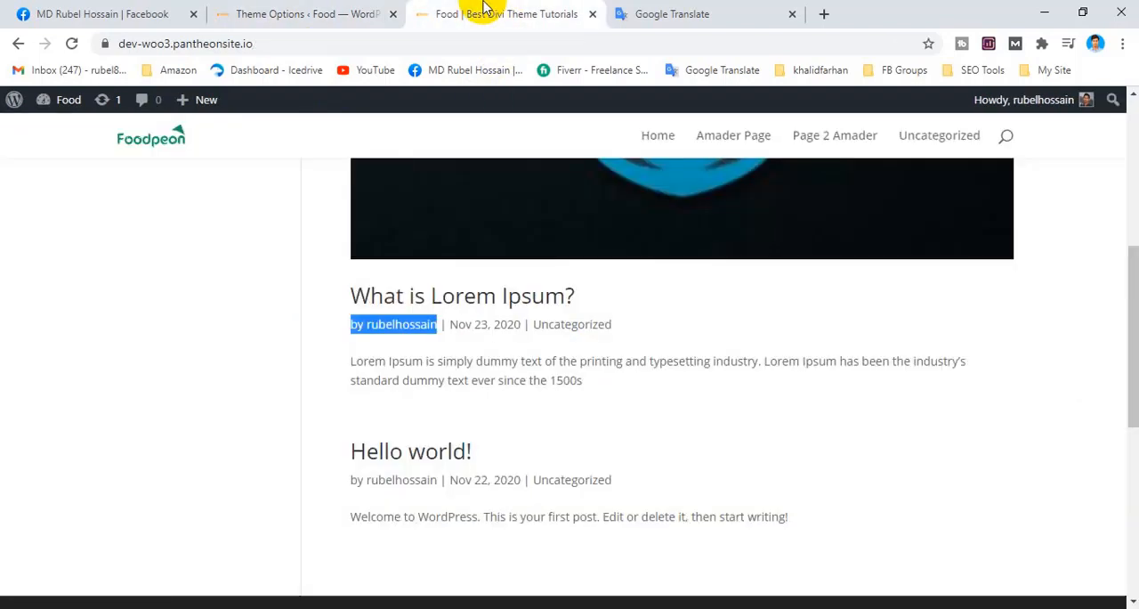
left_click(161, 138)
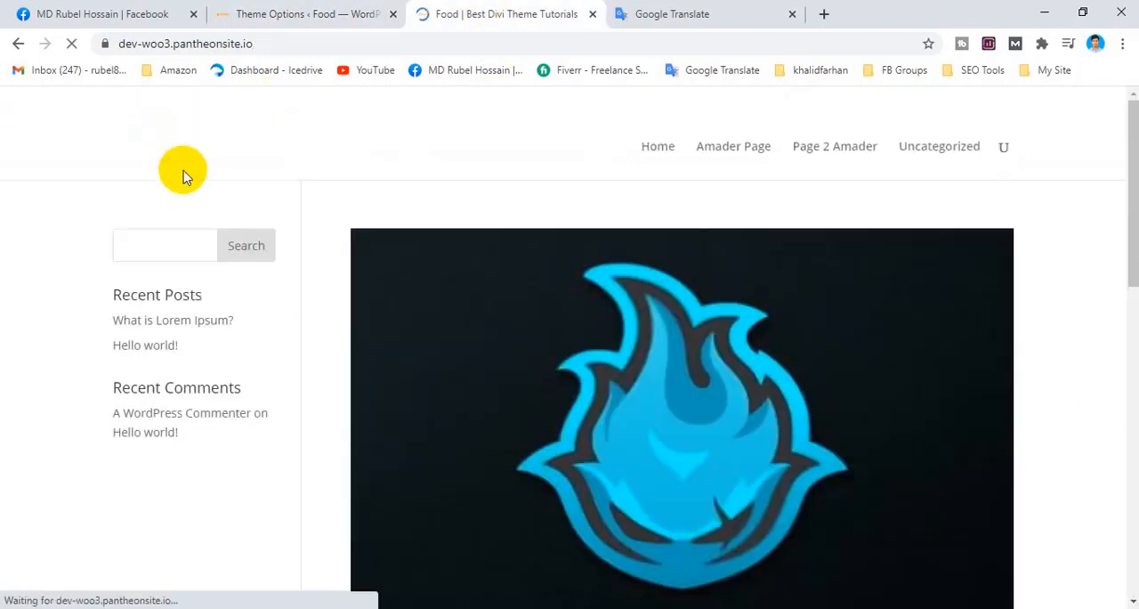
scroll(445, 308, "down", 5)
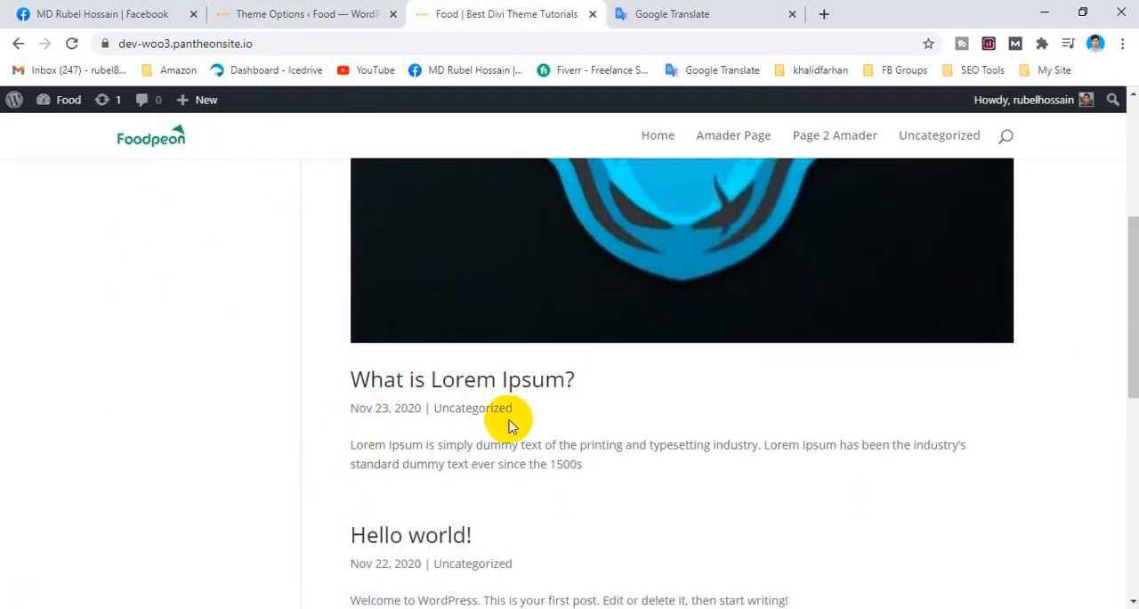
scroll(491, 349, "up", 3)
scroll(491, 347, "up", 1)
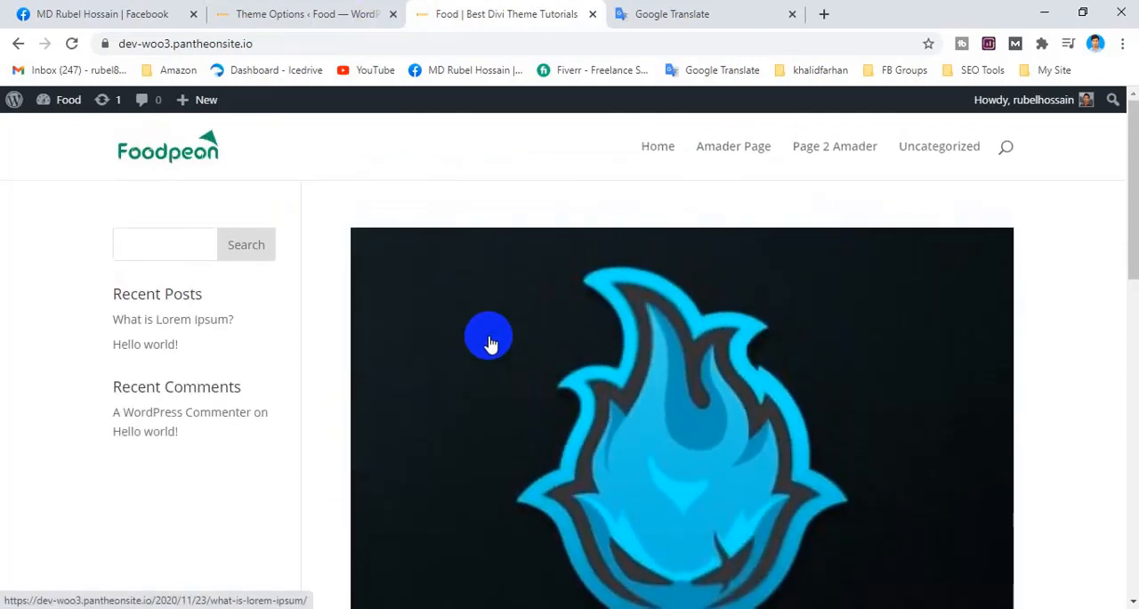
scroll(460, 343, "down", 4)
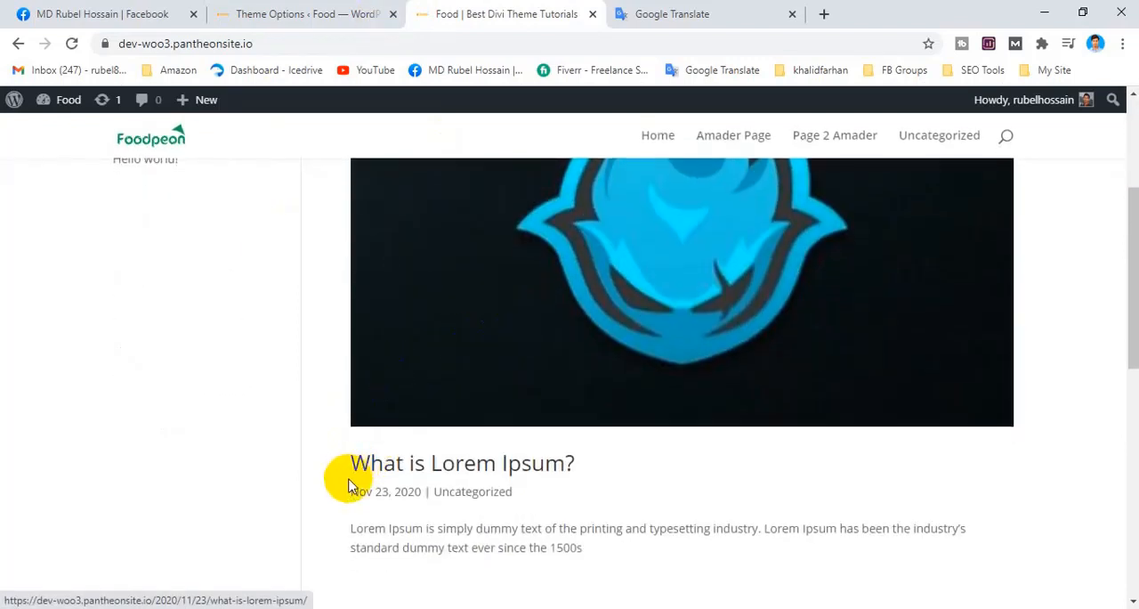
Inspect the post info line under "What is Lorem Ipsum?" on the homepage.
left_click_drag(348, 475, 522, 494)
left_click(553, 492)
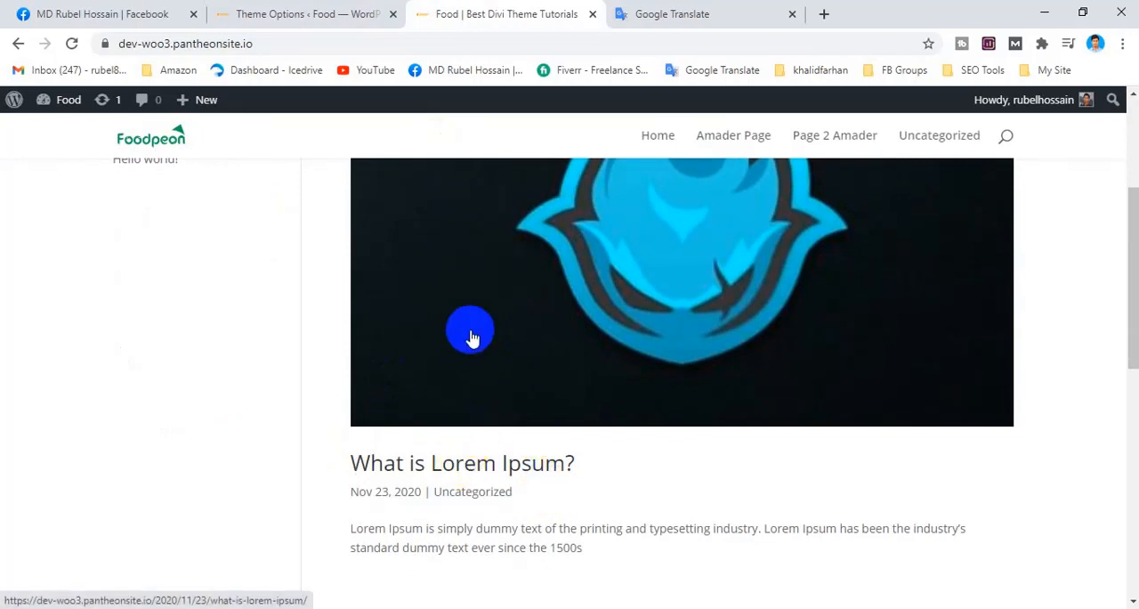
scroll(465, 324, "down", 1)
Turn off Date in the Single Post Layout's post info items of the Divi theme options.
left_click(331, 11)
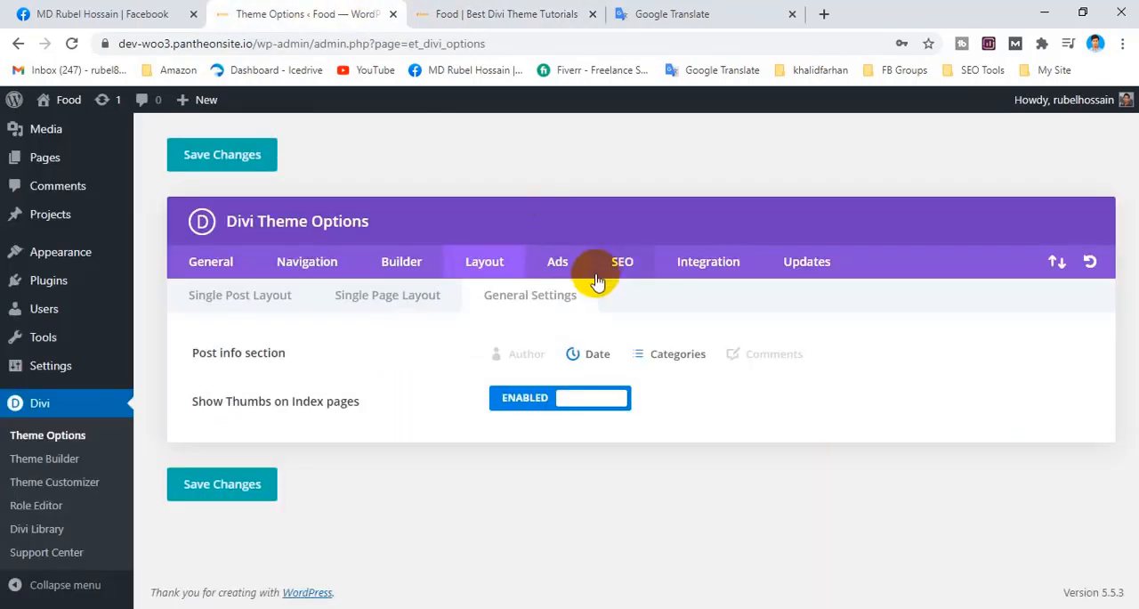
left_click(250, 304)
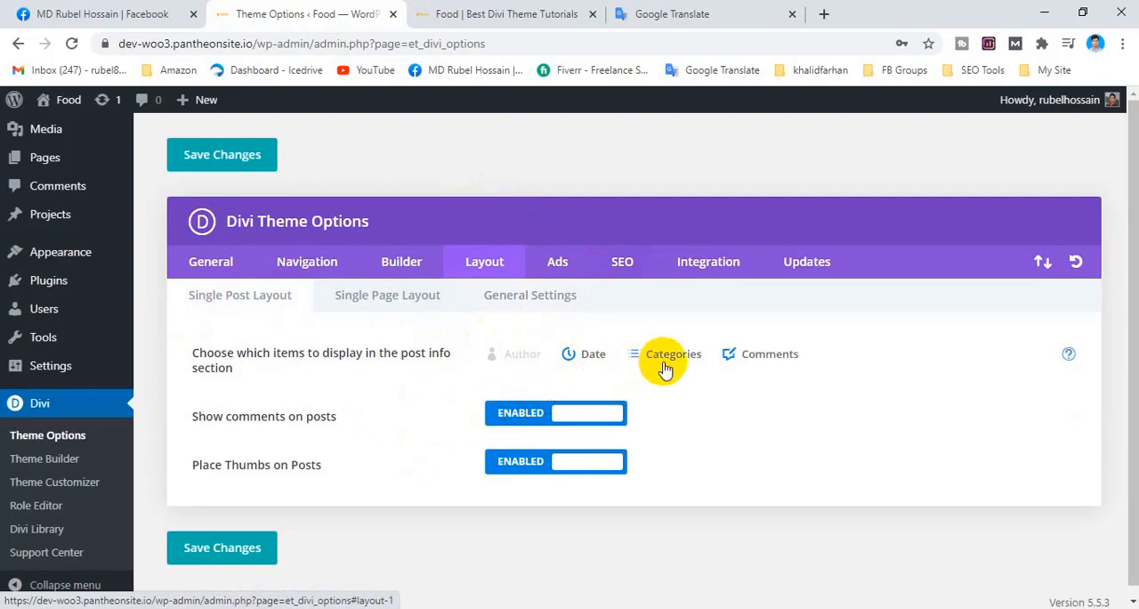
left_click(589, 365)
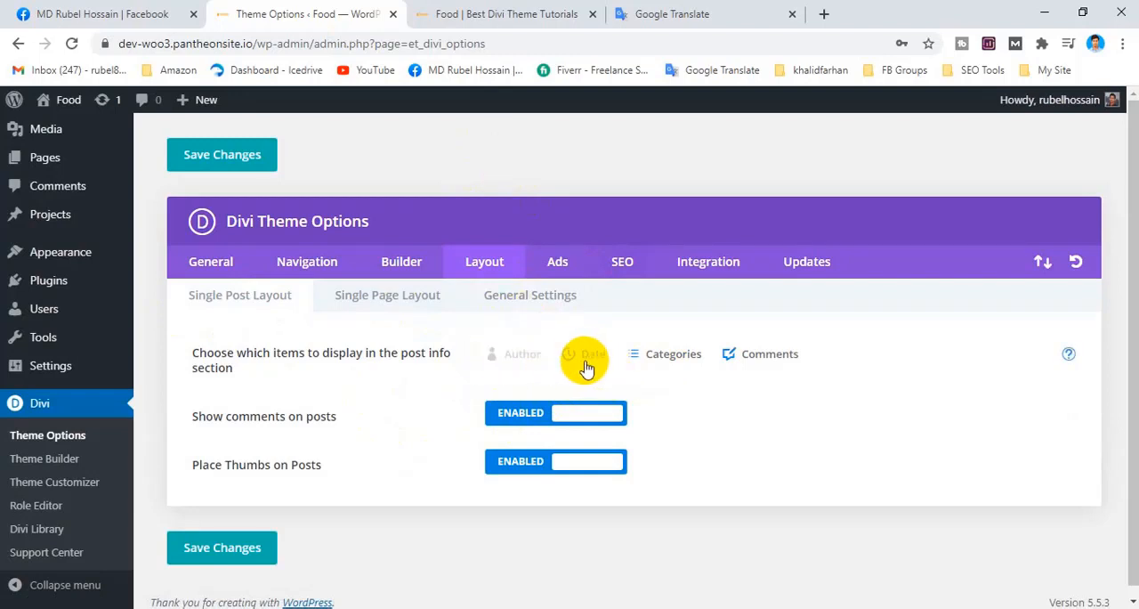
Compare the publication date under "What is Lorem Ipsum?" on the homepage with the Date item in the theme options.
left_click(468, 15)
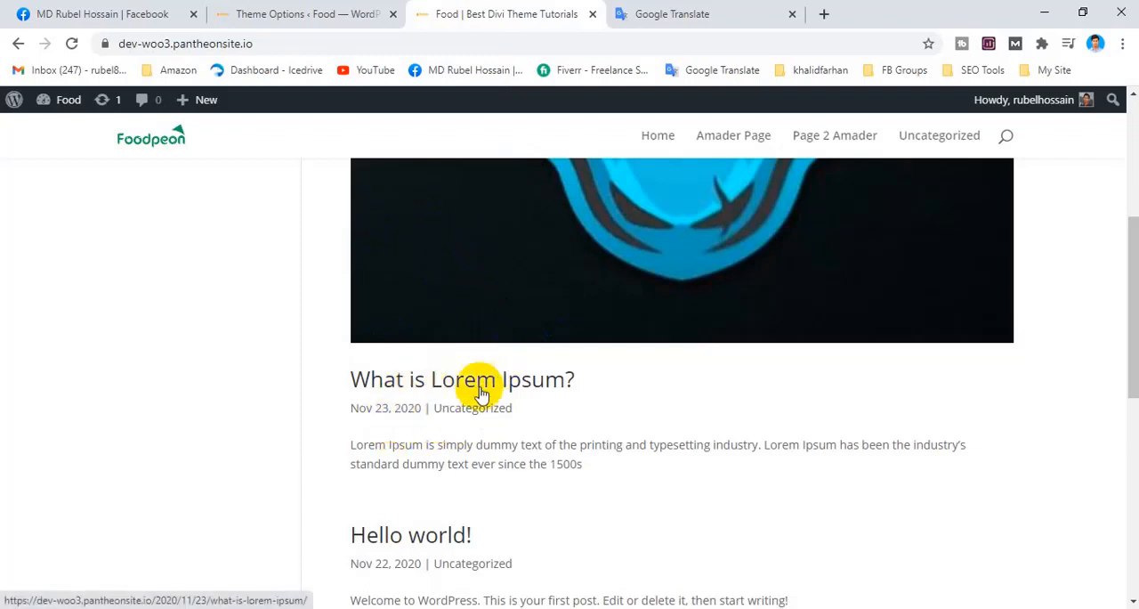
left_click(428, 405)
left_click_drag(421, 405, 359, 405)
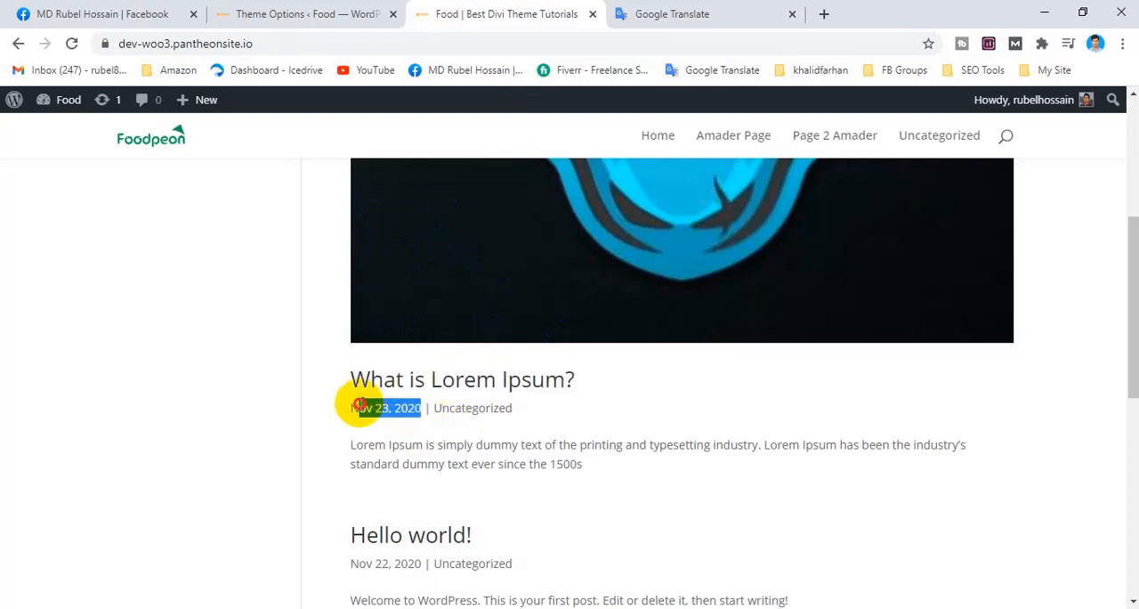
left_click(381, 9)
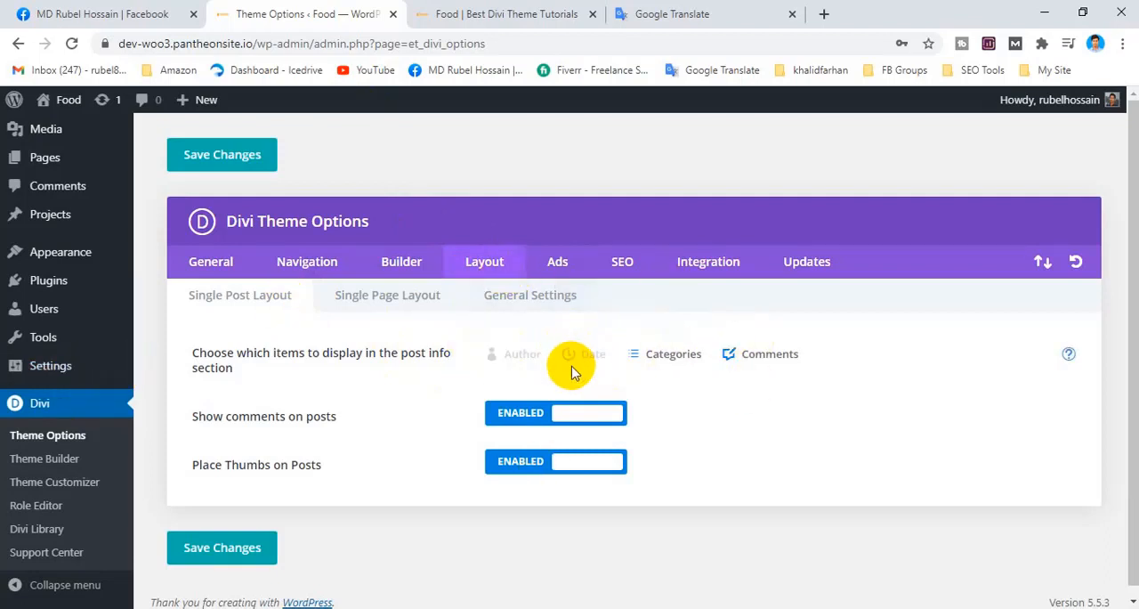
left_click(501, 14)
left_click(303, 14)
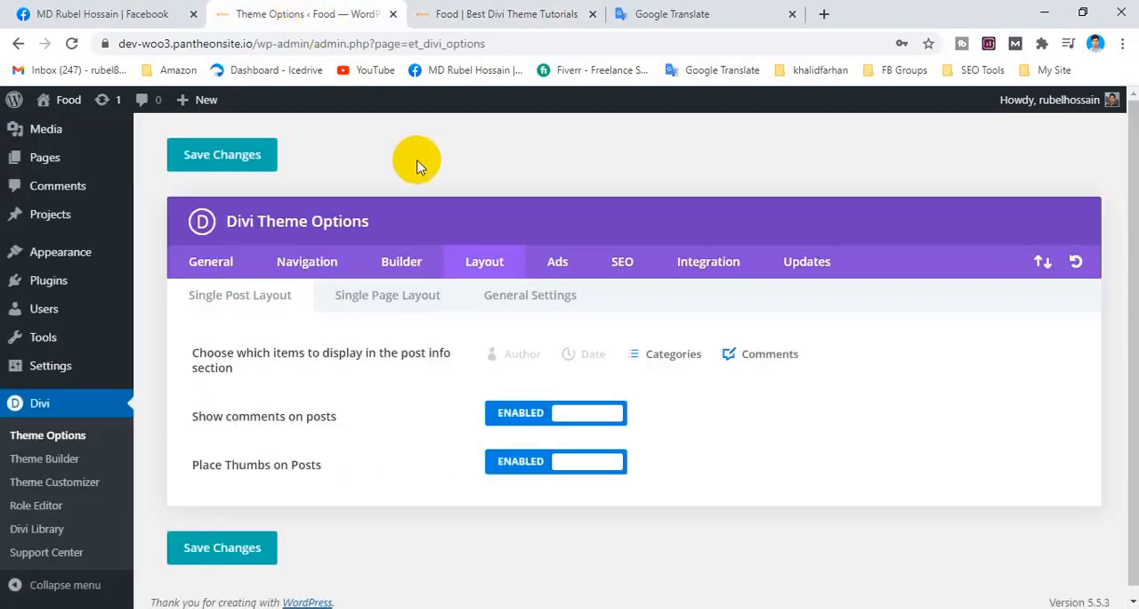
left_click(451, 12)
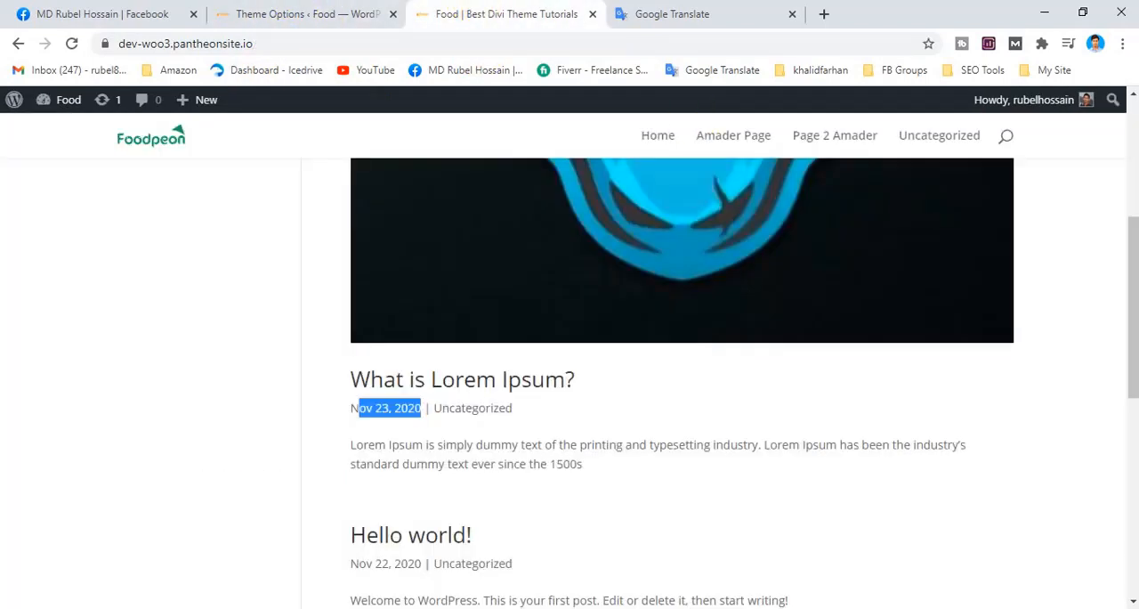
mouse_move(1035, 110)
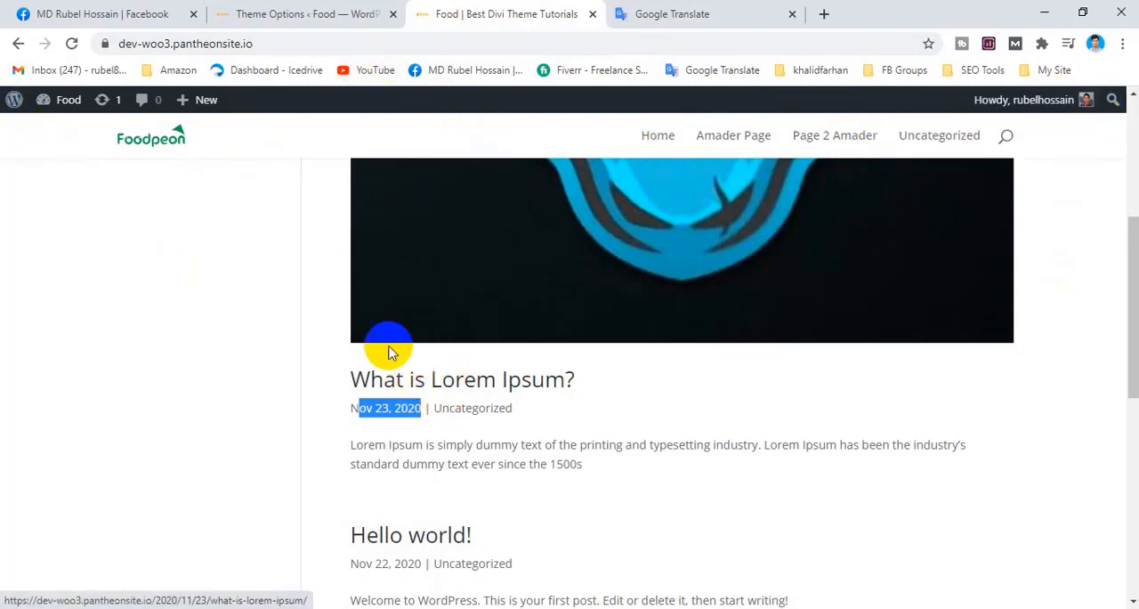
Enable Author for both Single Post Layout and General Settings post info, turn off Date in General Settings, and save the changes.
left_click(330, 15)
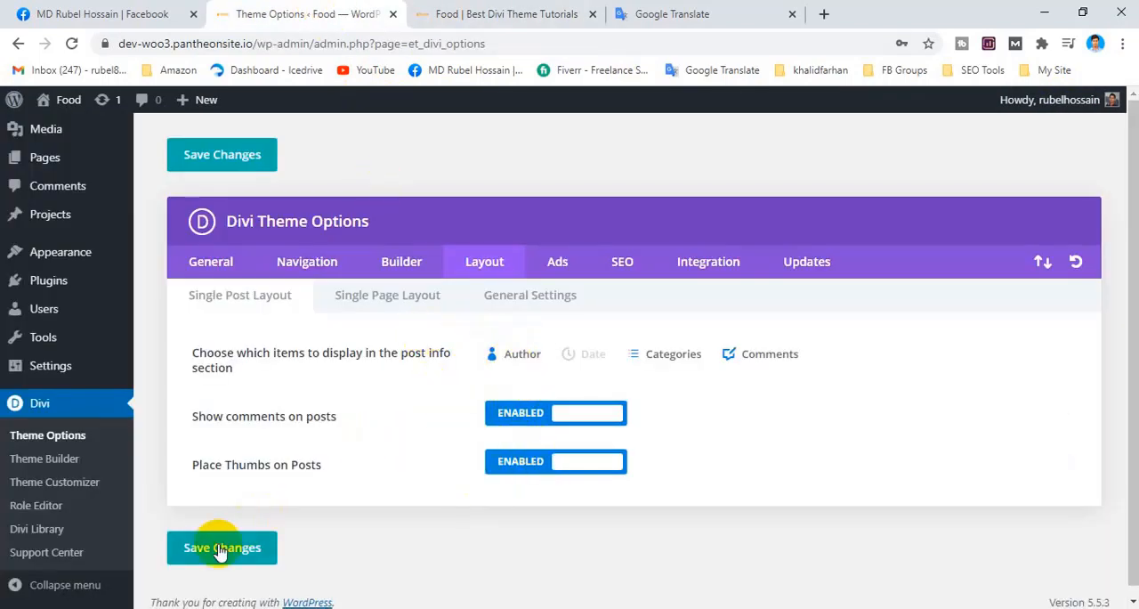
left_click(536, 301)
left_click(523, 356)
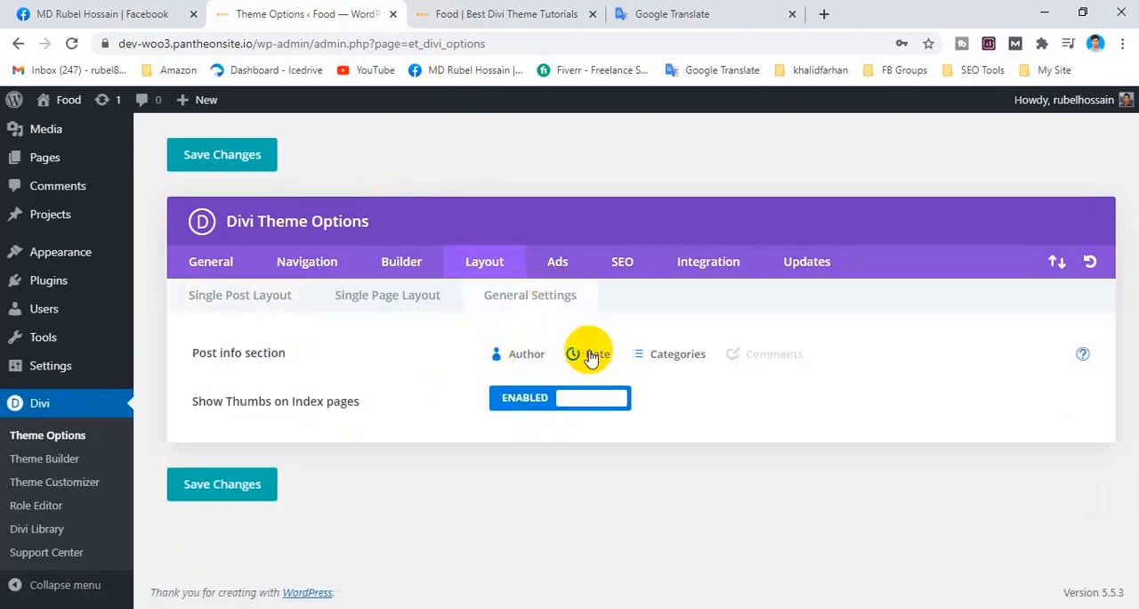
left_click(260, 298)
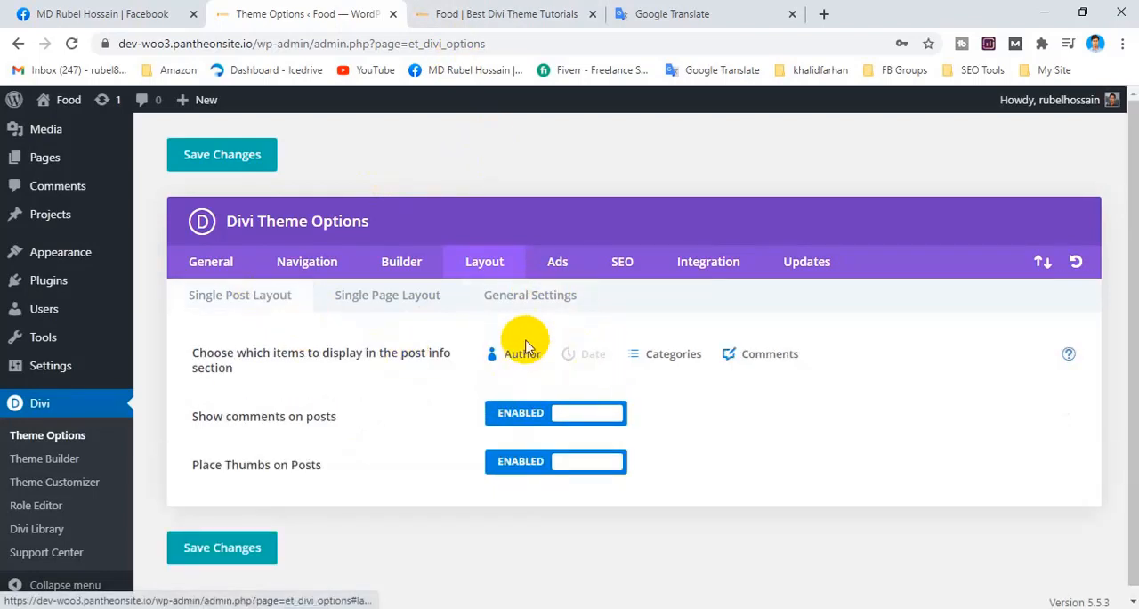
left_click(247, 549)
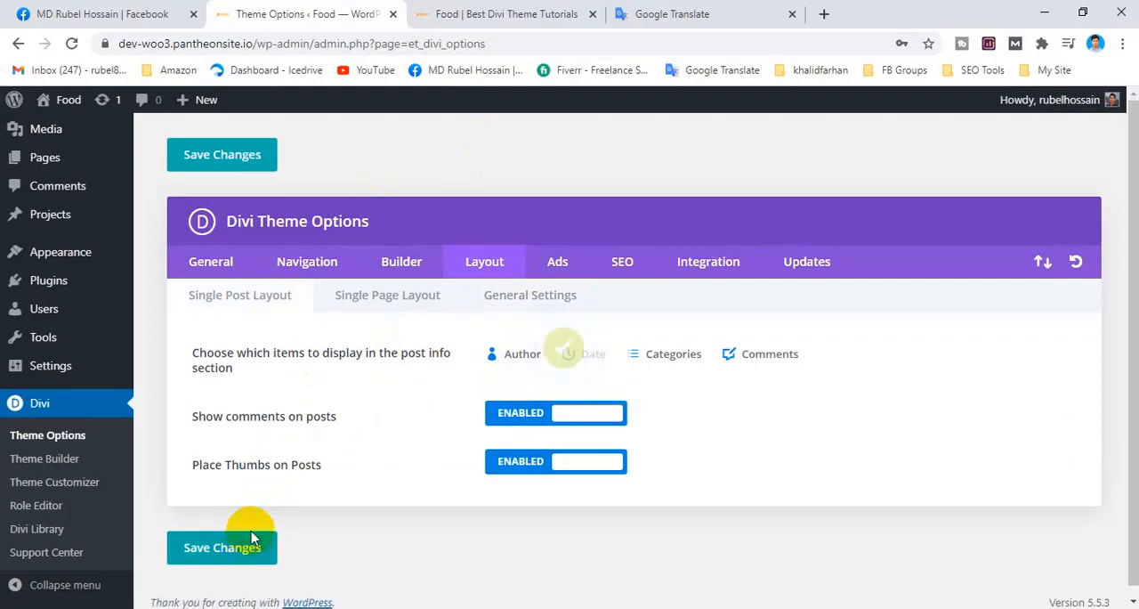
Reload the homepage from the site logo and check the author name in the info line under "What is Lorem Ipsum?".
left_click(154, 151)
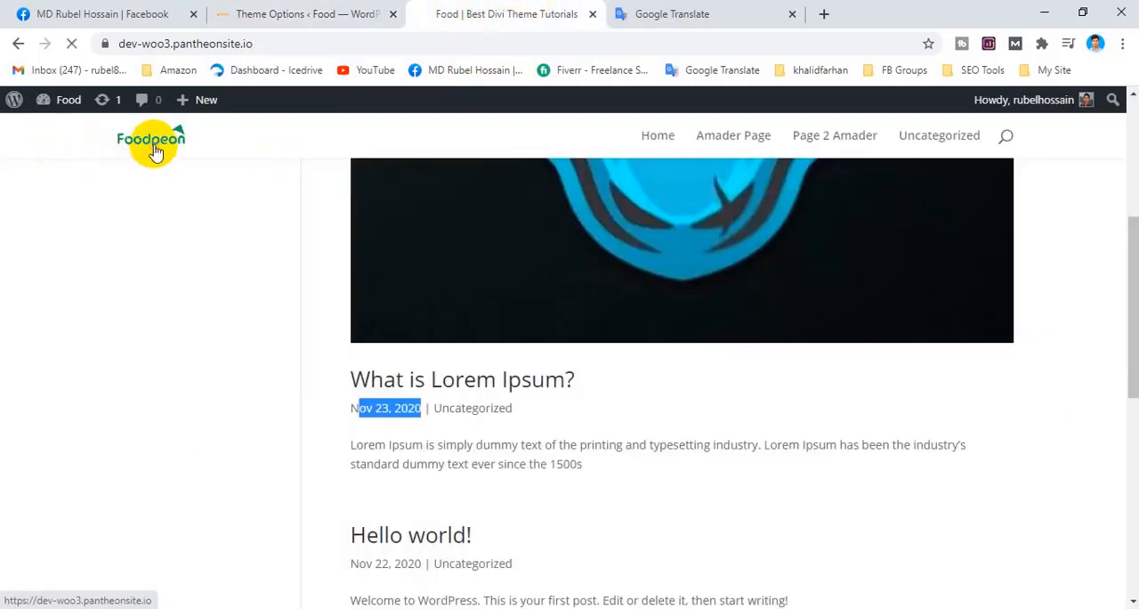
scroll(445, 325, "down", 6)
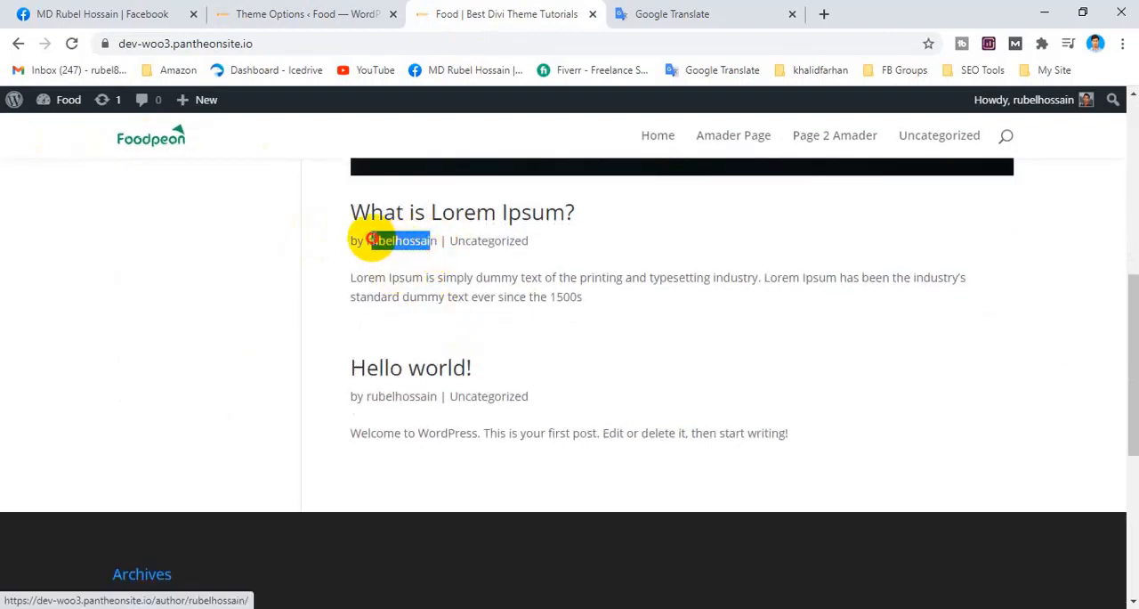
left_click(427, 262)
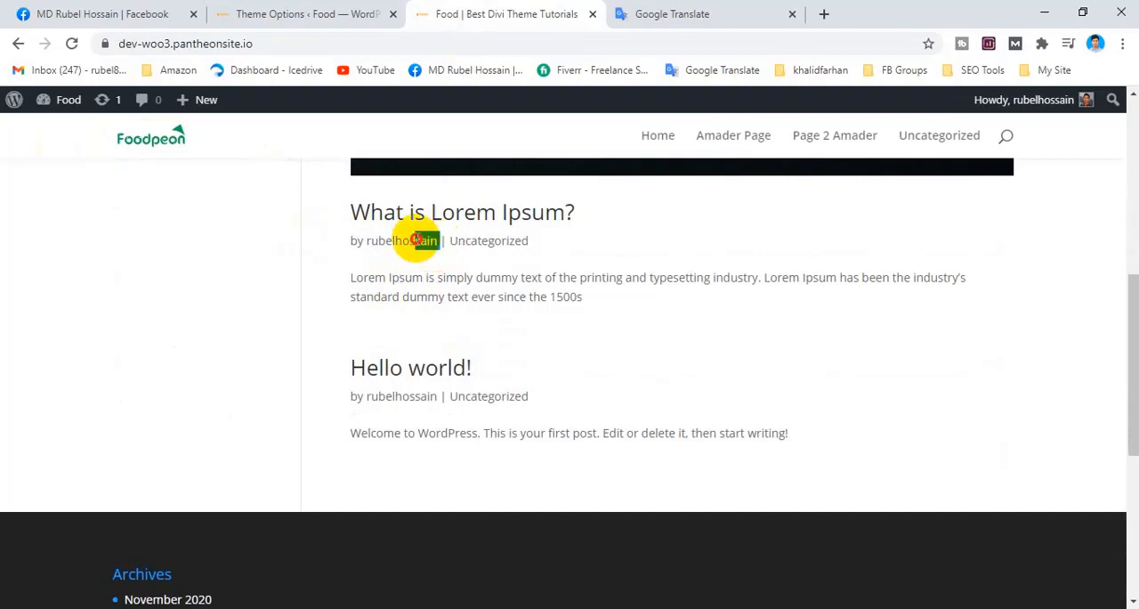
left_click_drag(415, 239, 376, 238)
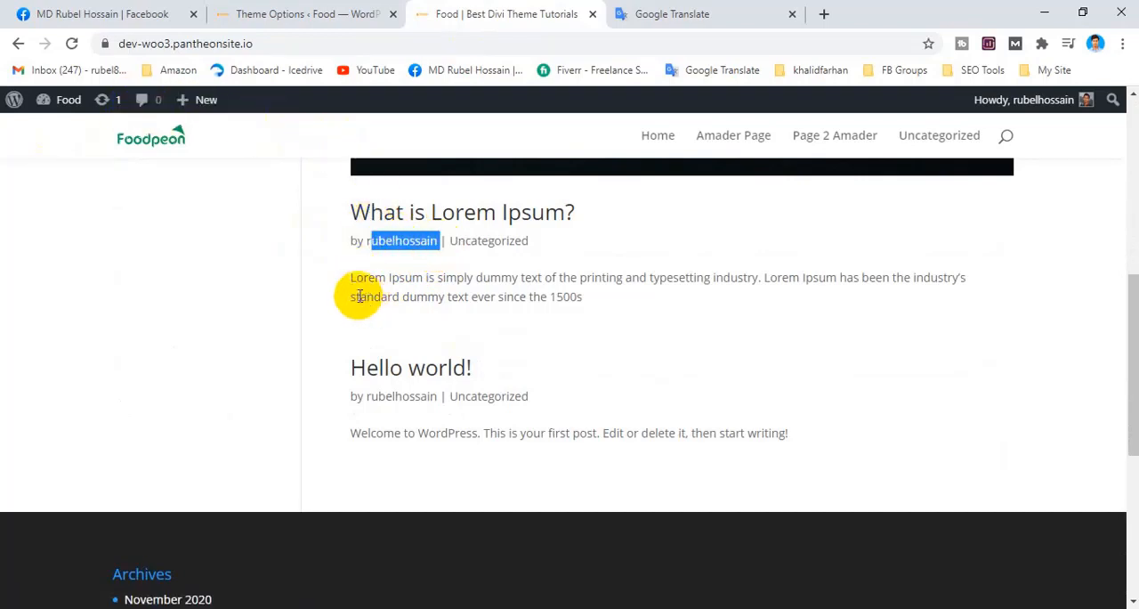
mouse_move(368, 229)
left_mouse_down()
mouse_move(407, 237)
mouse_move(370, 248)
left_mouse_up()
left_click(422, 263)
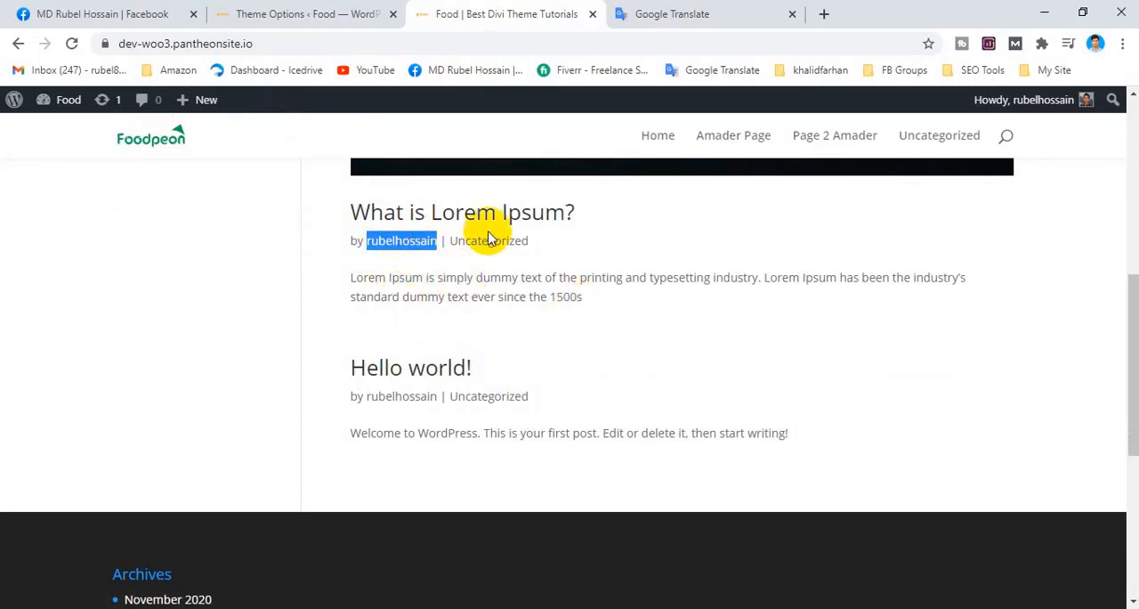
Look through the WordPress General Settings page for an option that controls the author name.
left_click(361, 15)
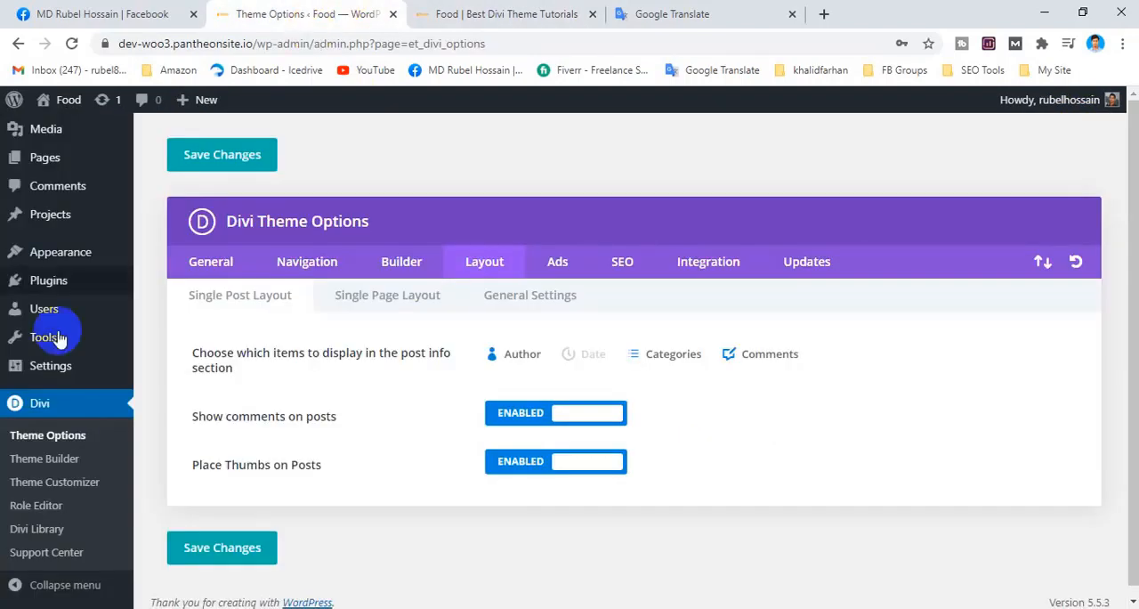
scroll(44, 303, "down", 1)
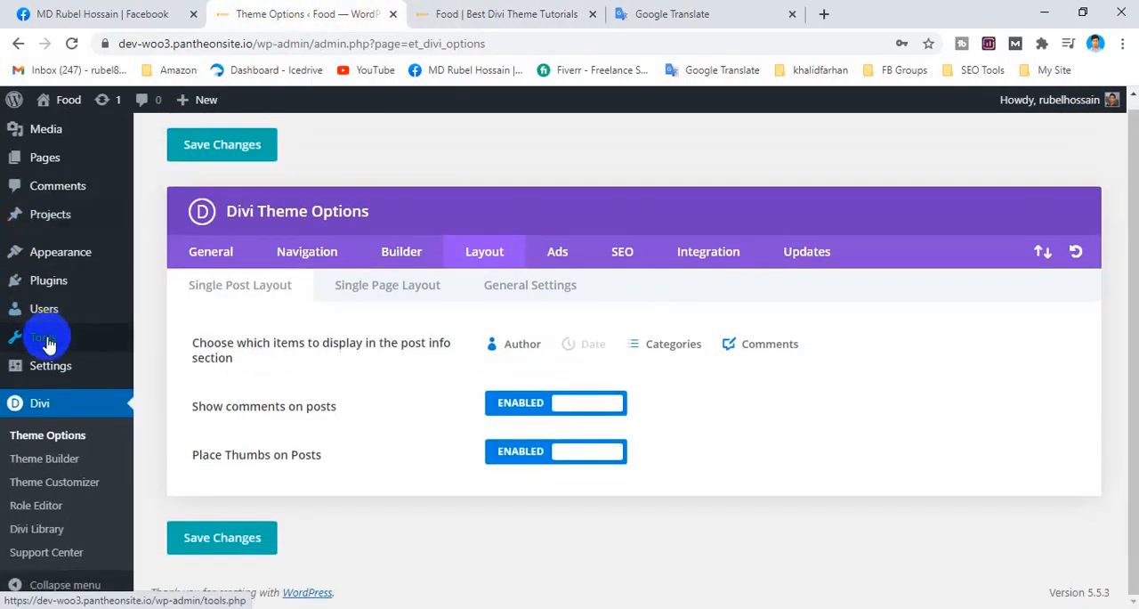
left_click(66, 372)
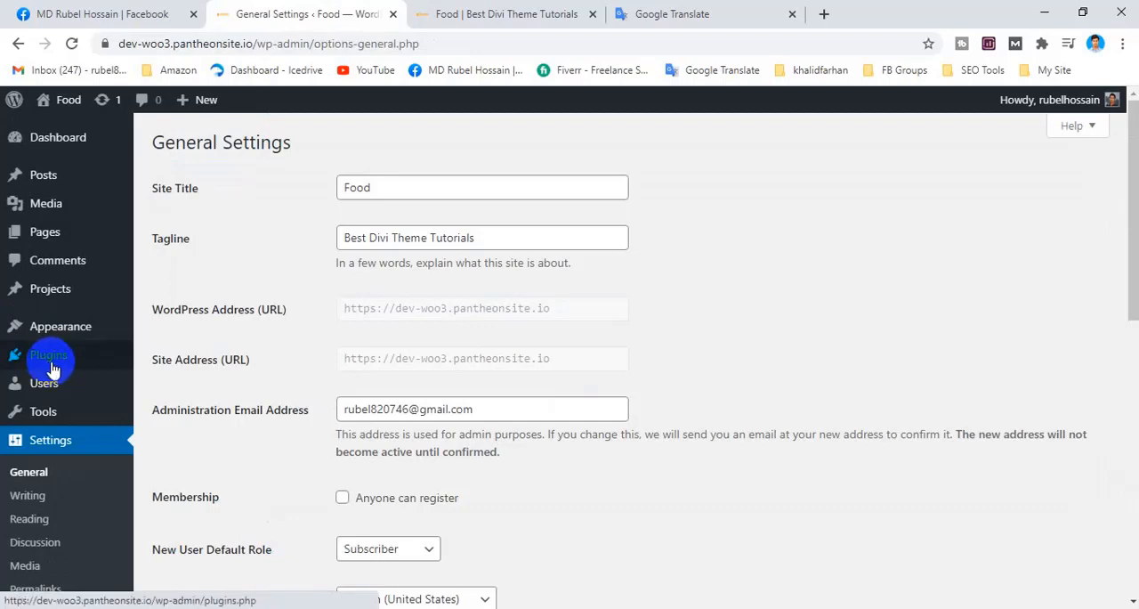
scroll(51, 369, "down", 3)
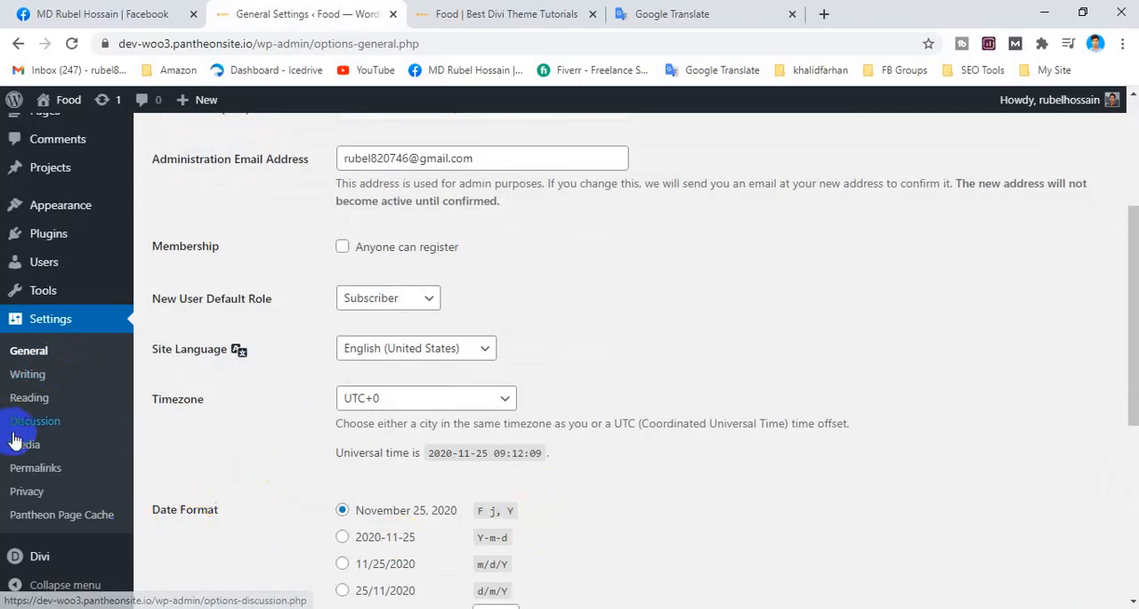
scroll(351, 466, "down", 5)
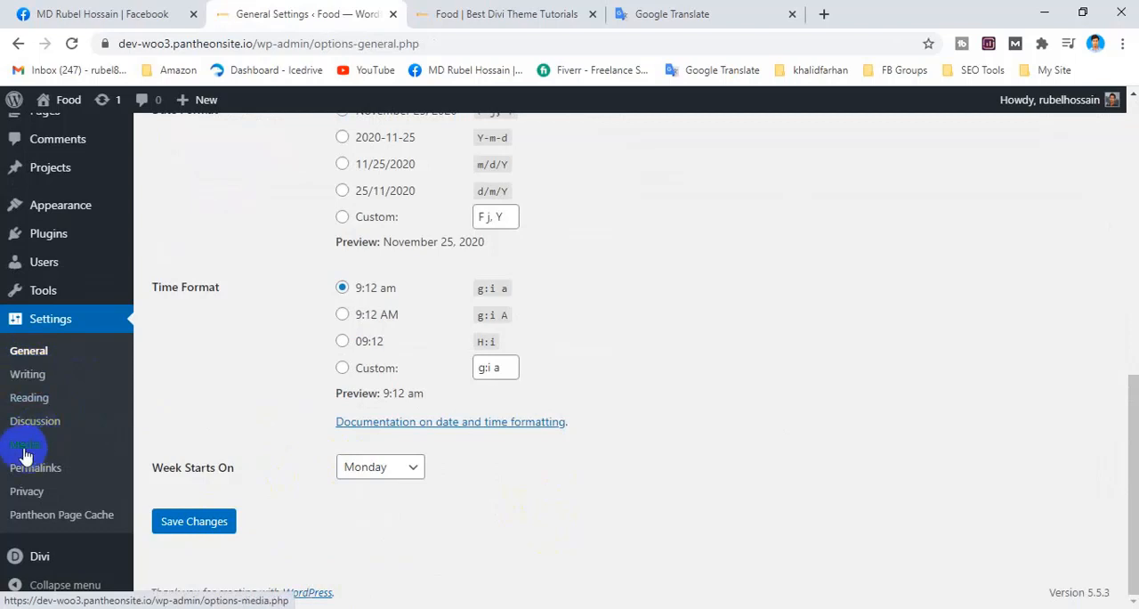
scroll(26, 450, "up", 1)
Open the administrator's profile from the WordPress Users list and look through its name fields.
mouse_move(65, 352)
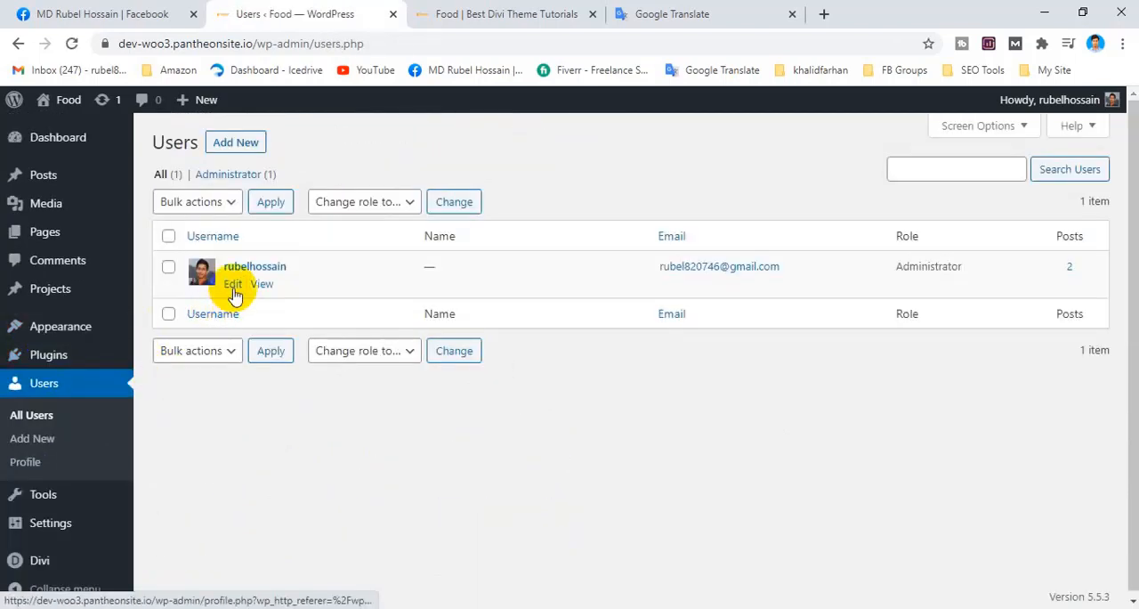
left_click(234, 284)
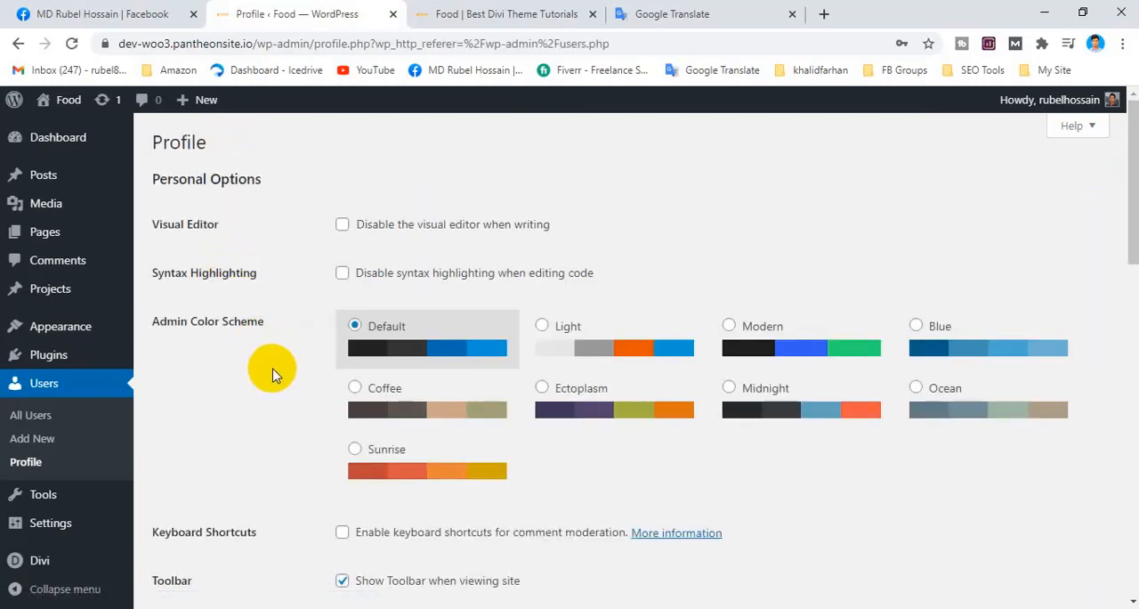
scroll(272, 368, "down", 5)
scroll(272, 369, "up", 4)
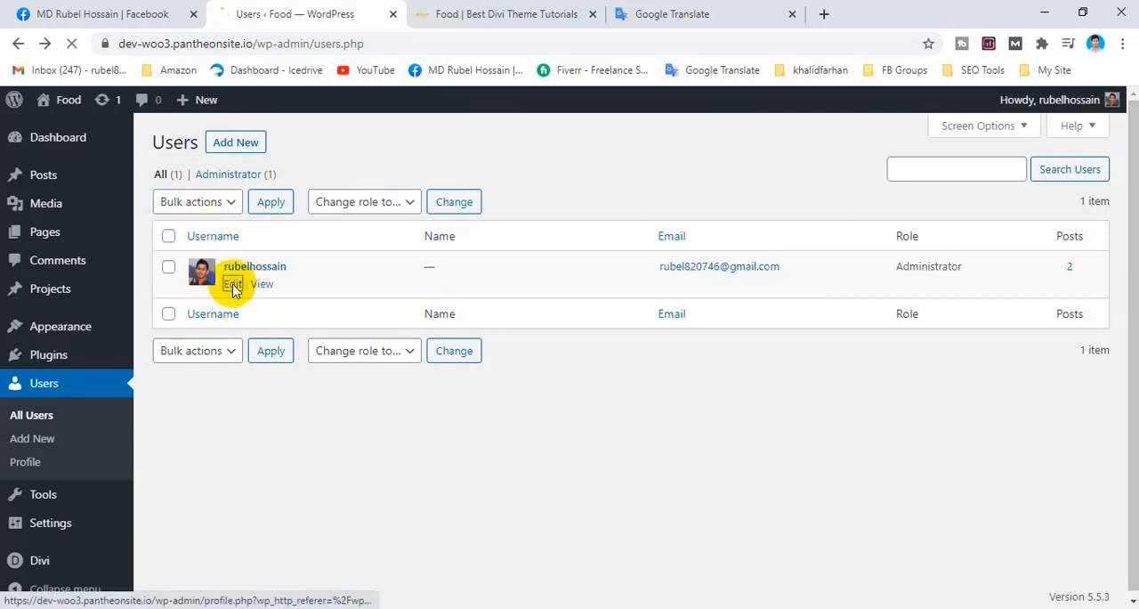
scroll(356, 263, "down", 7)
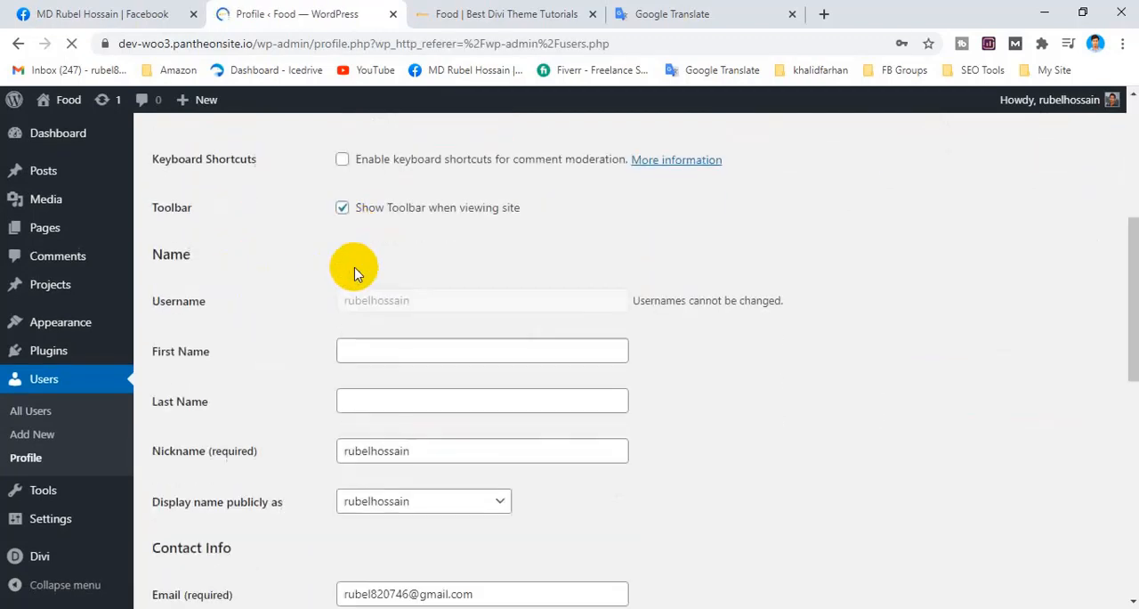
Reopen the administrator's profile from the Users list and compare its name fields with the author name on the homepage.
left_click(19, 45)
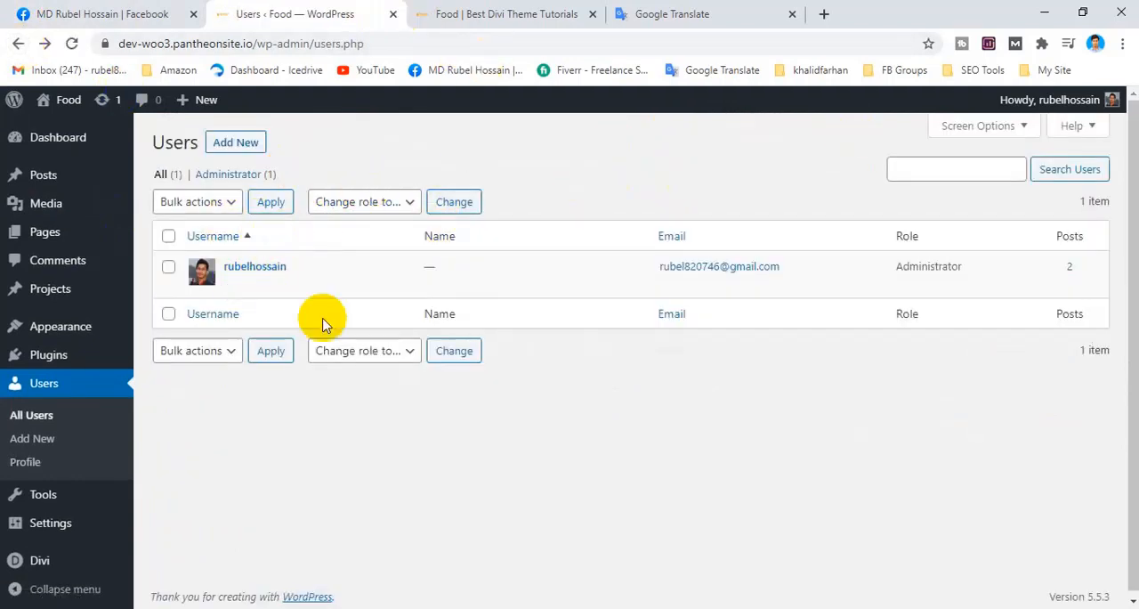
mouse_move(267, 259)
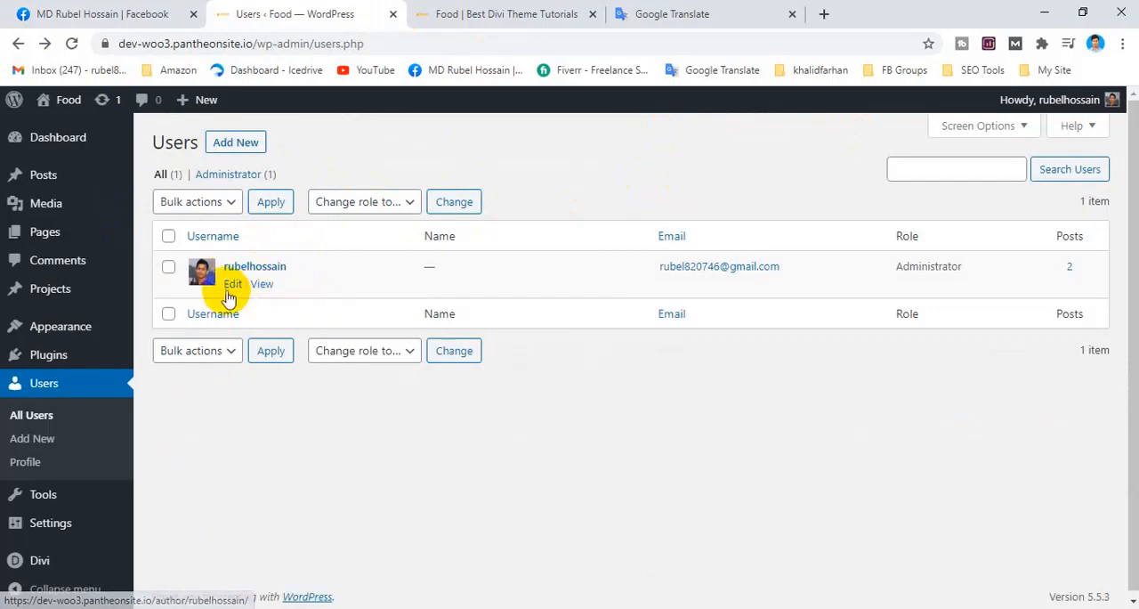
left_click(230, 287)
left_click(498, 14)
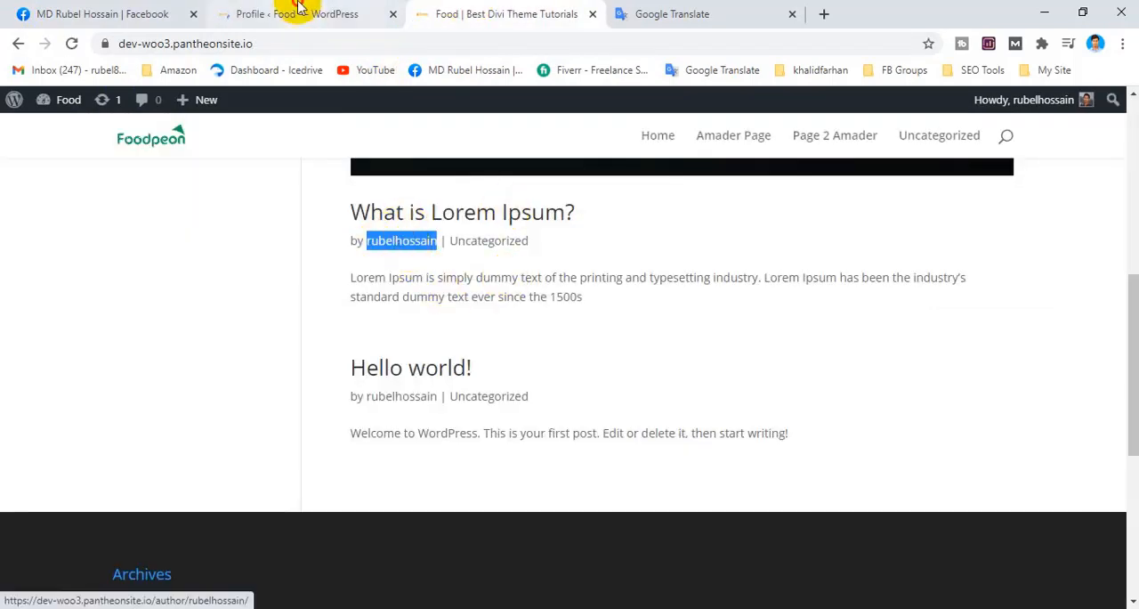
left_click(300, 10)
scroll(424, 356, "down", 7)
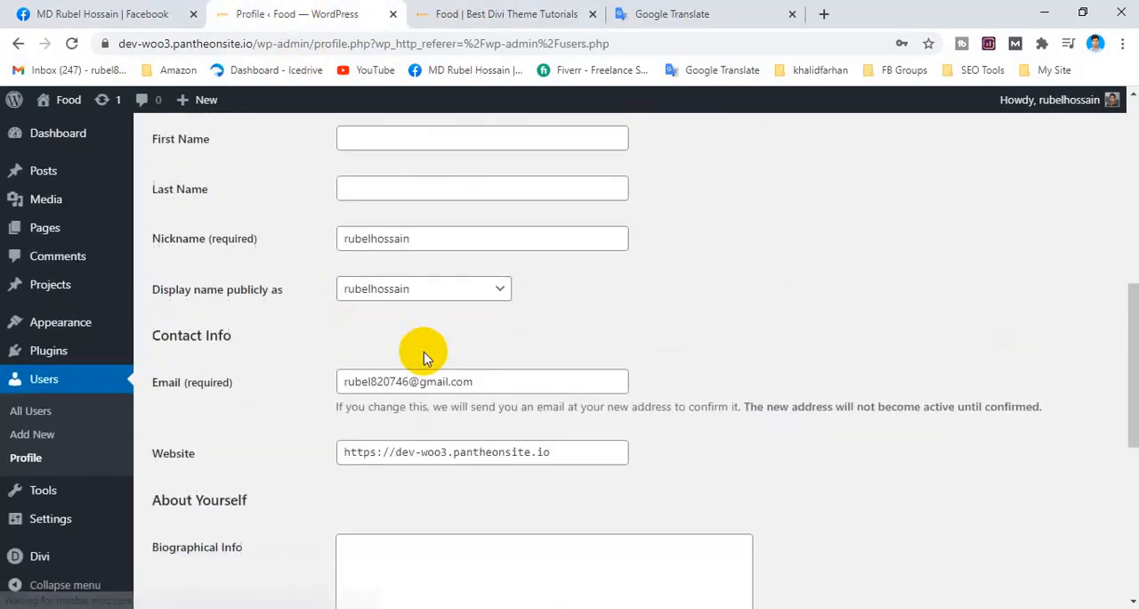
Rewrite the profile's Nickname as the administrator's name in two words with a capital first letter and "99" appended, and update the profile.
left_click(406, 237)
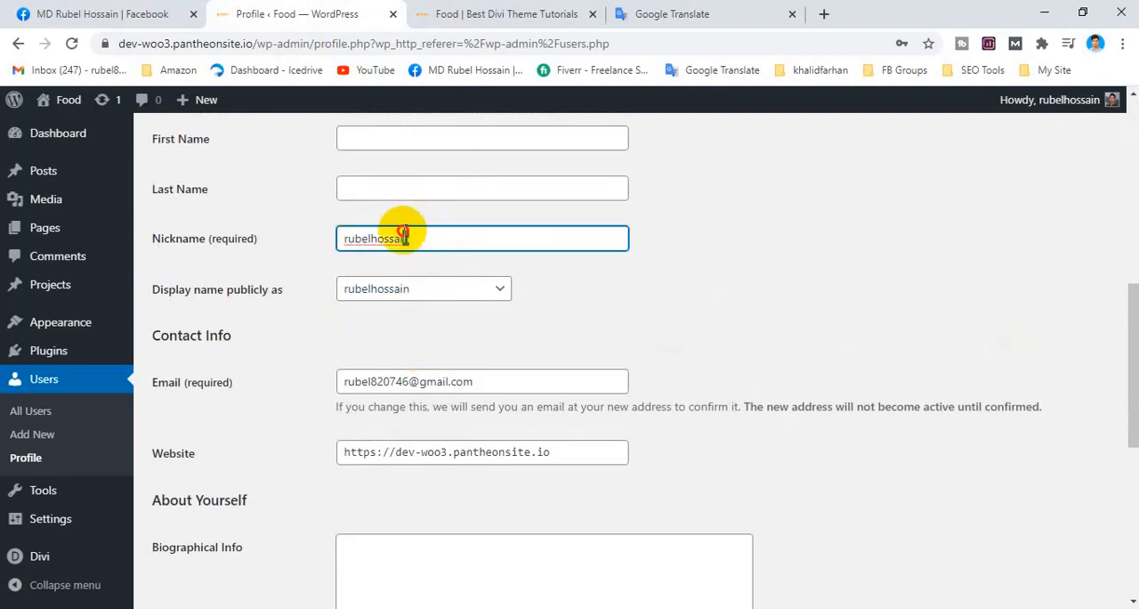
double_click(409, 239)
left_click(395, 261)
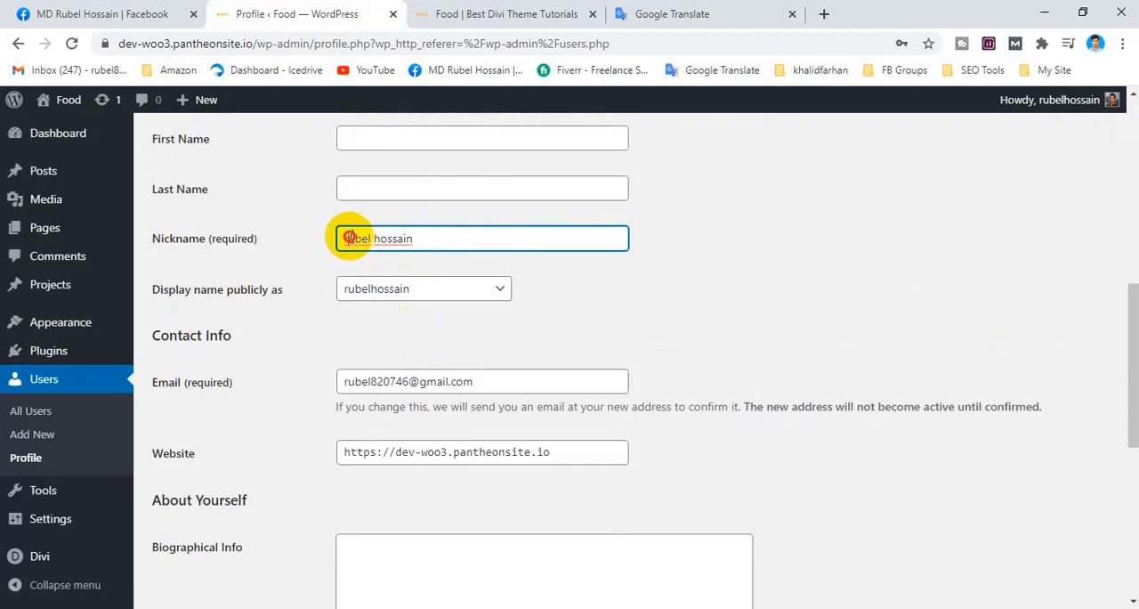
type("R")
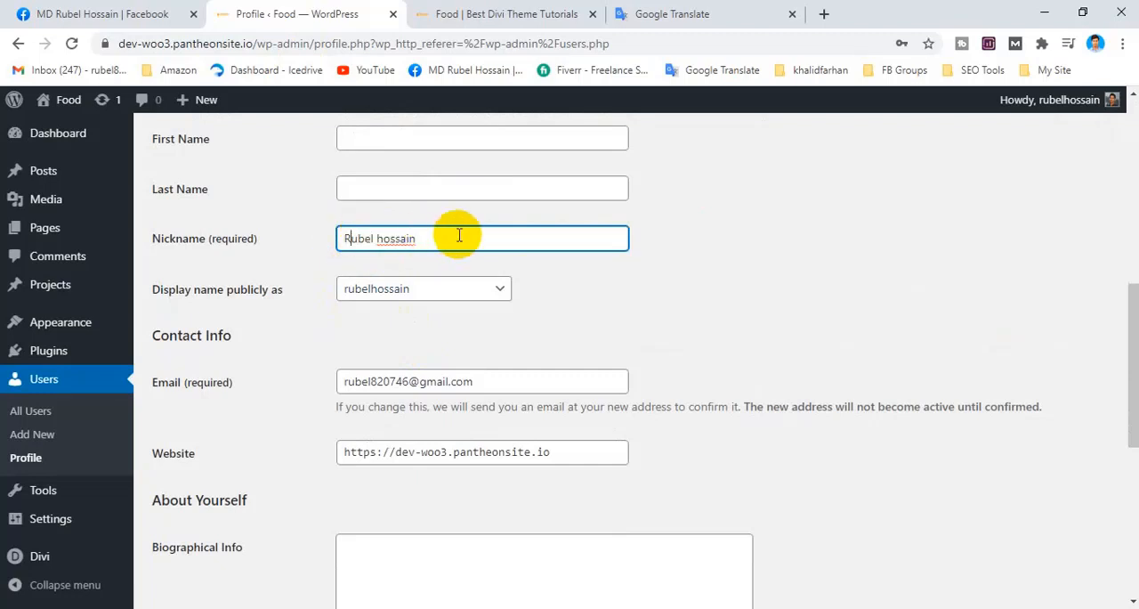
left_click(726, 305)
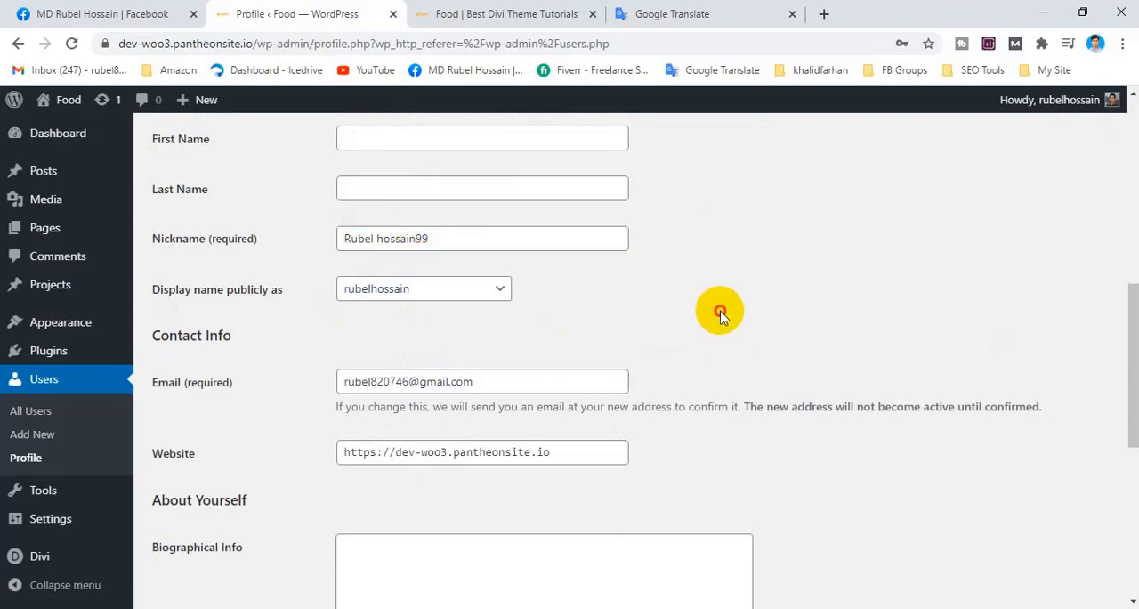
scroll(348, 400, "down", 5)
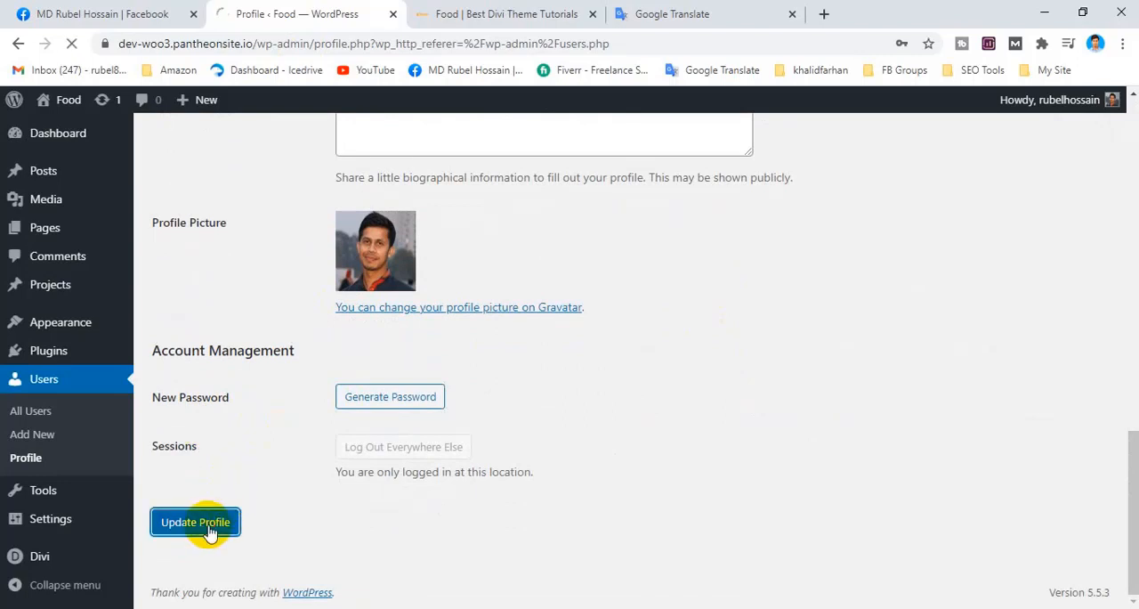
Set "Display name publicly as" to the new nickname ending in 99 and update the profile.
scroll(340, 325, "down", 4)
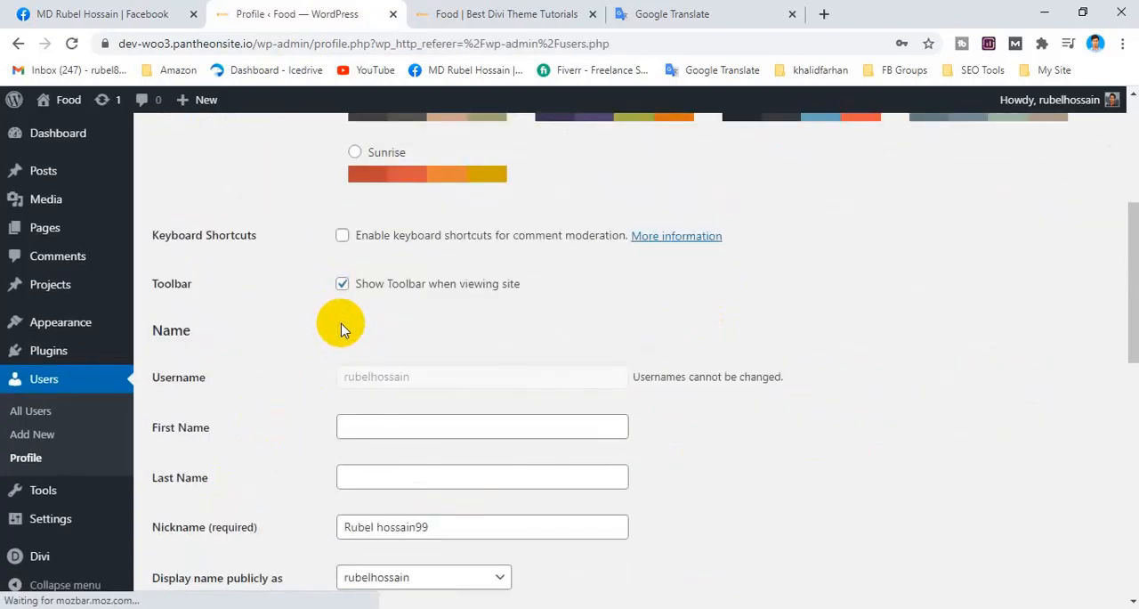
scroll(341, 330, "down", 4)
left_click(393, 253)
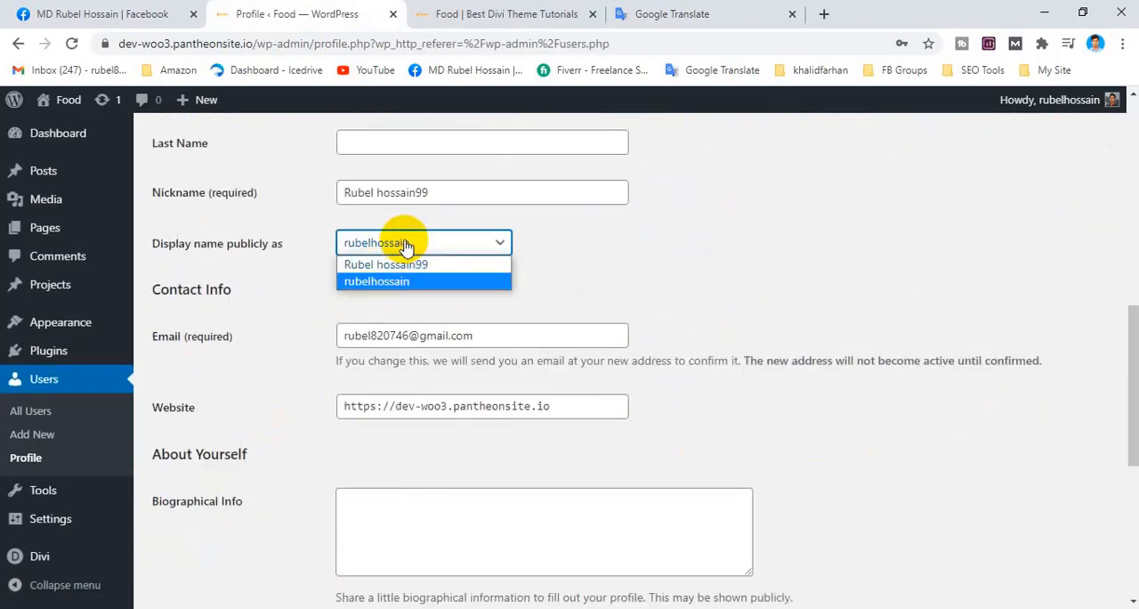
left_click(378, 265)
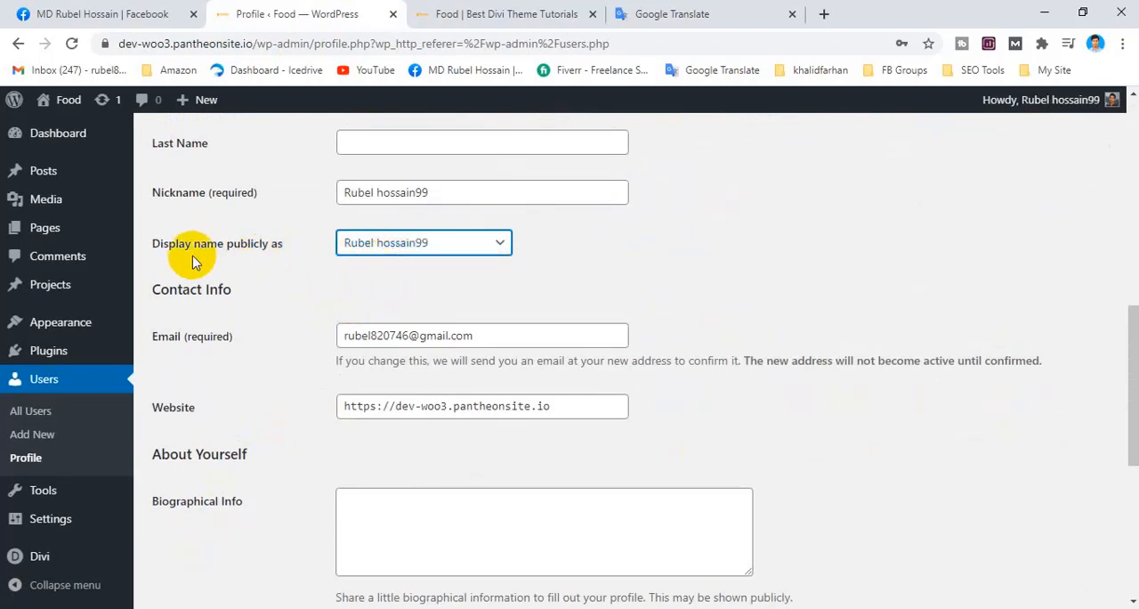
left_click_drag(154, 247, 271, 254)
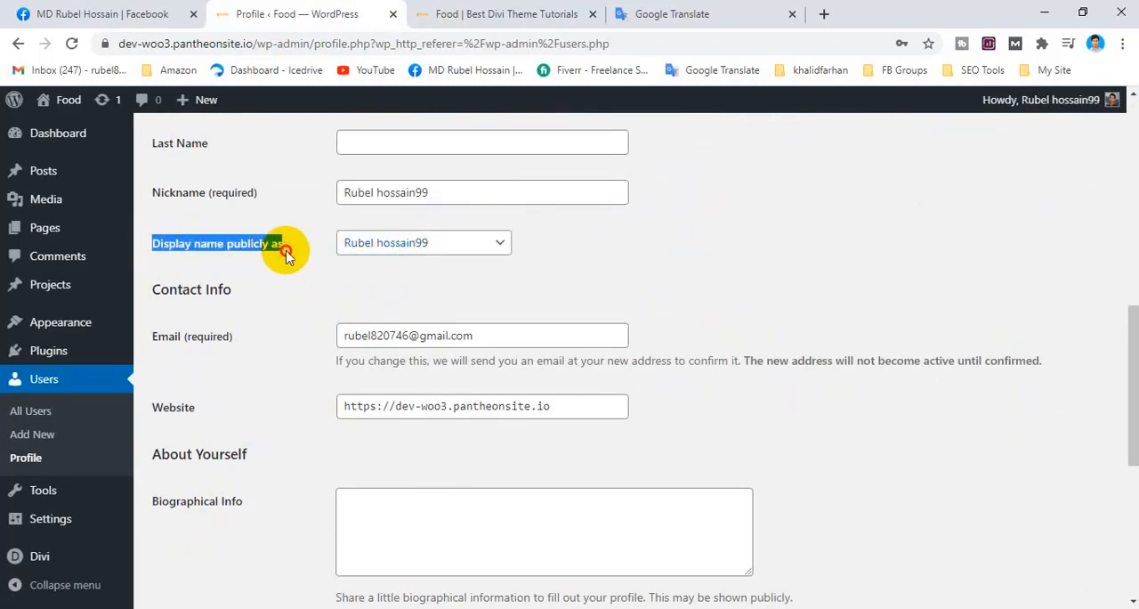
left_click(432, 235)
left_click(418, 264)
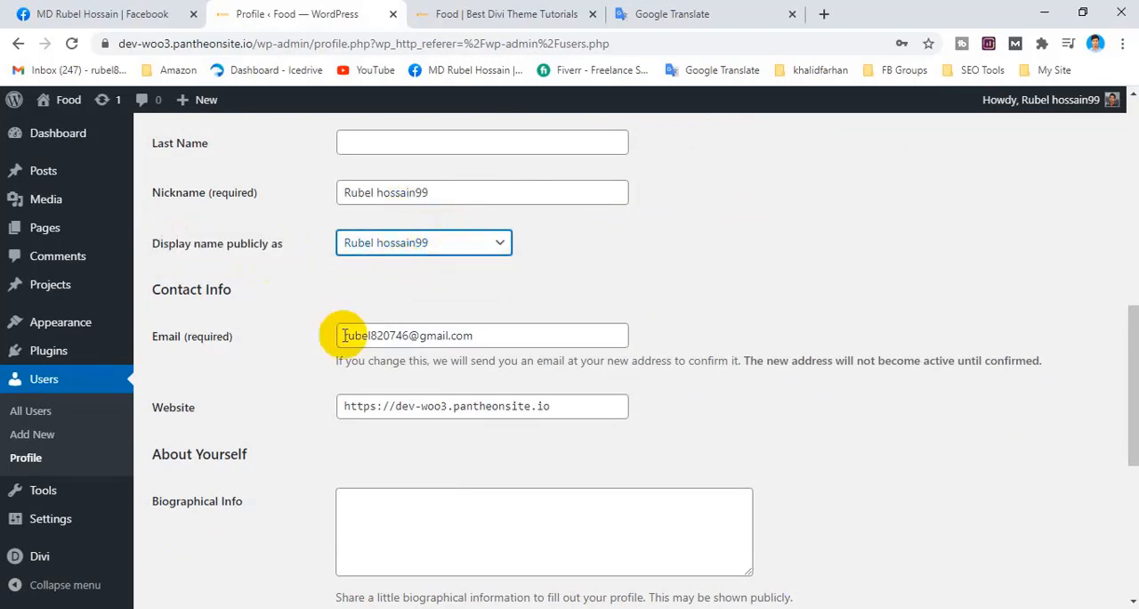
scroll(321, 365, "down", 5)
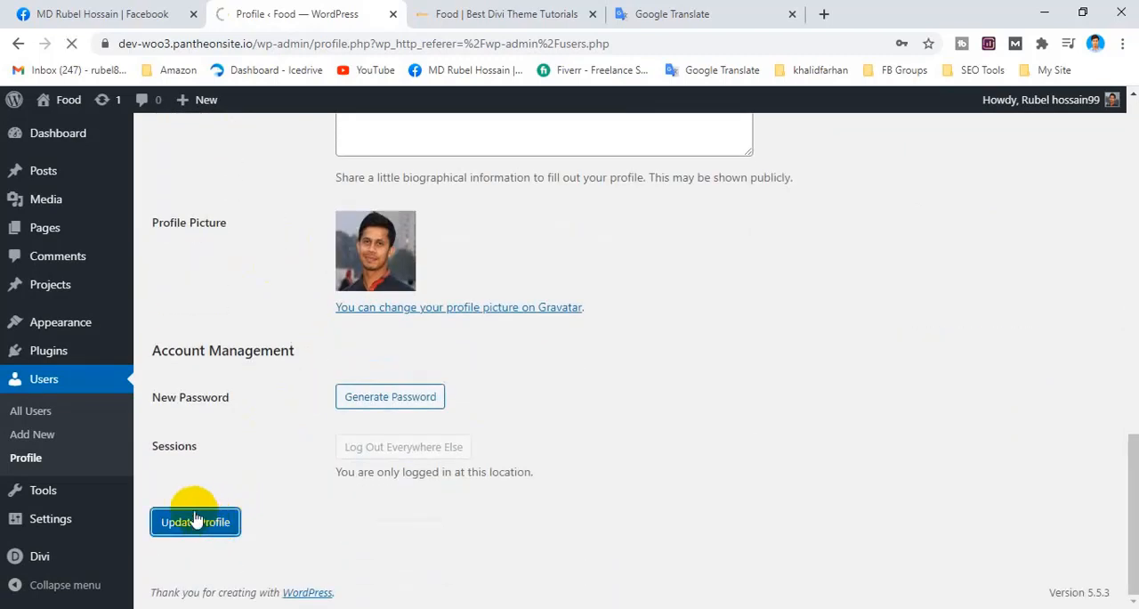
Reload the homepage from the site logo and check the author name under "What is Lorem Ipsum?".
left_click(508, 13)
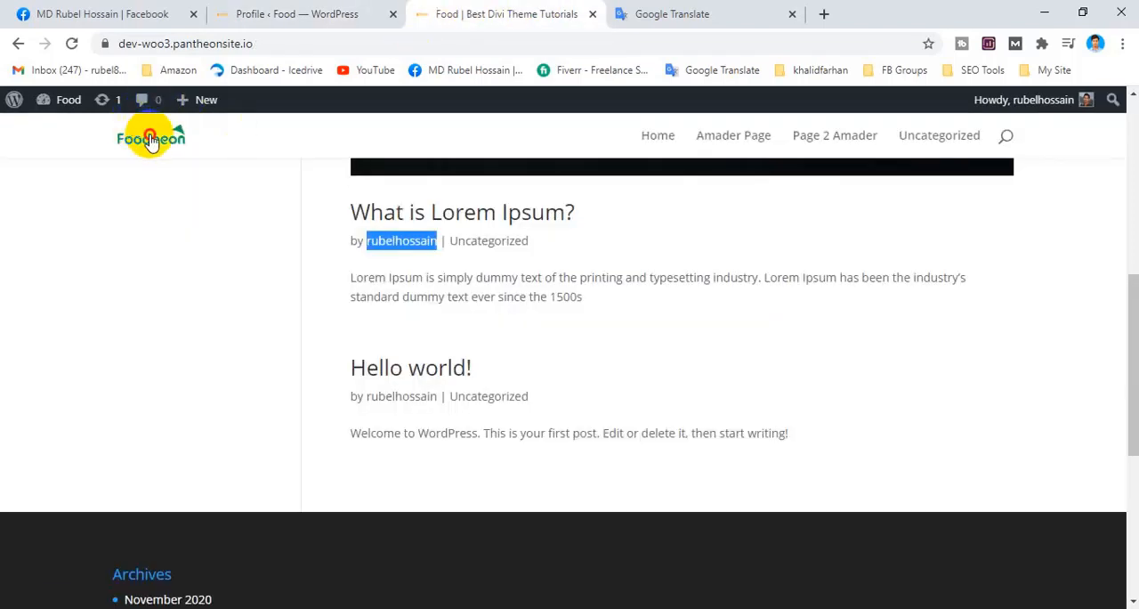
left_click(388, 240)
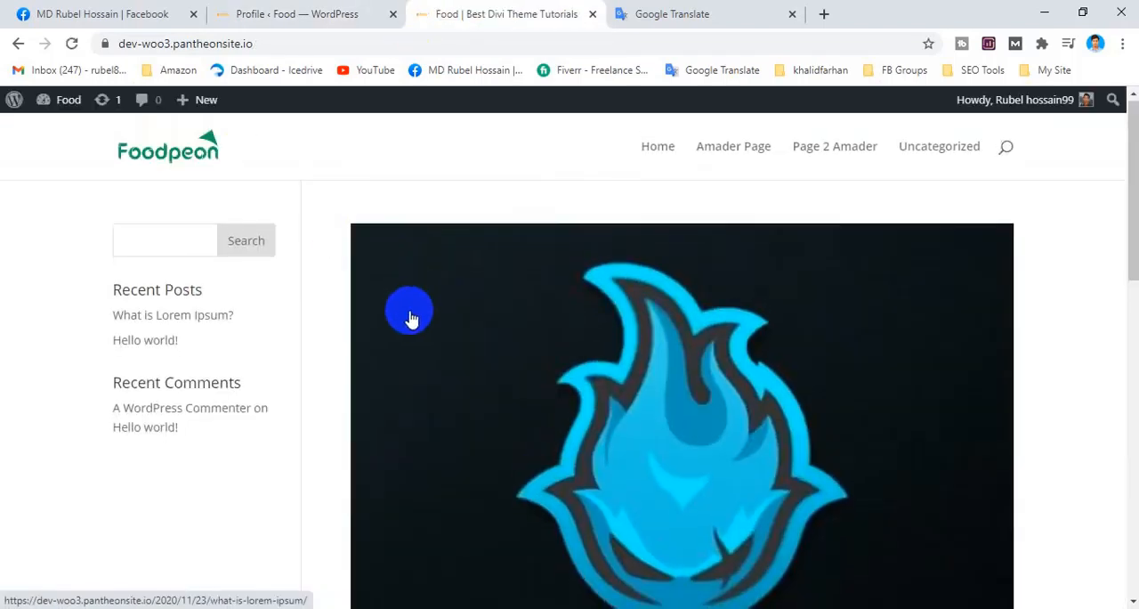
scroll(410, 316, "down", 5)
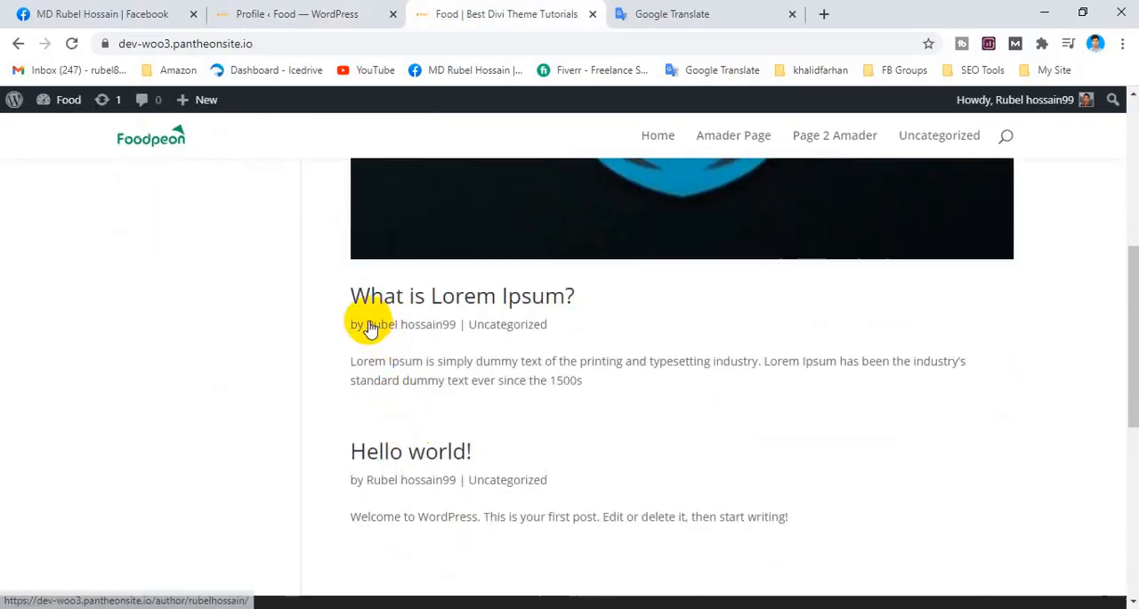
left_click_drag(370, 297, 442, 322)
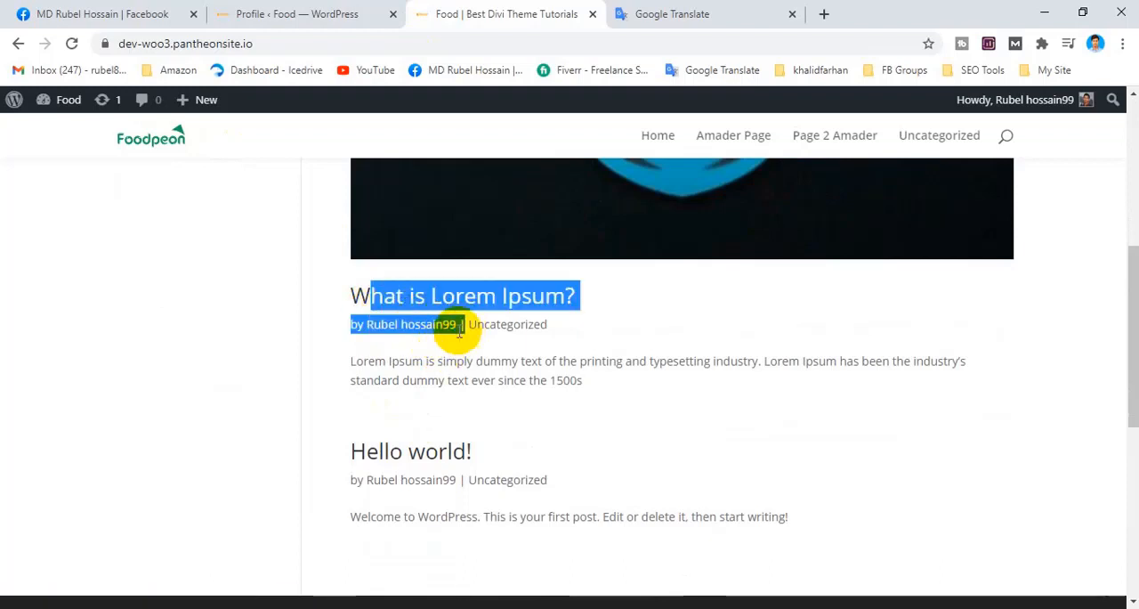
left_click(452, 346)
left_click_drag(454, 336, 361, 336)
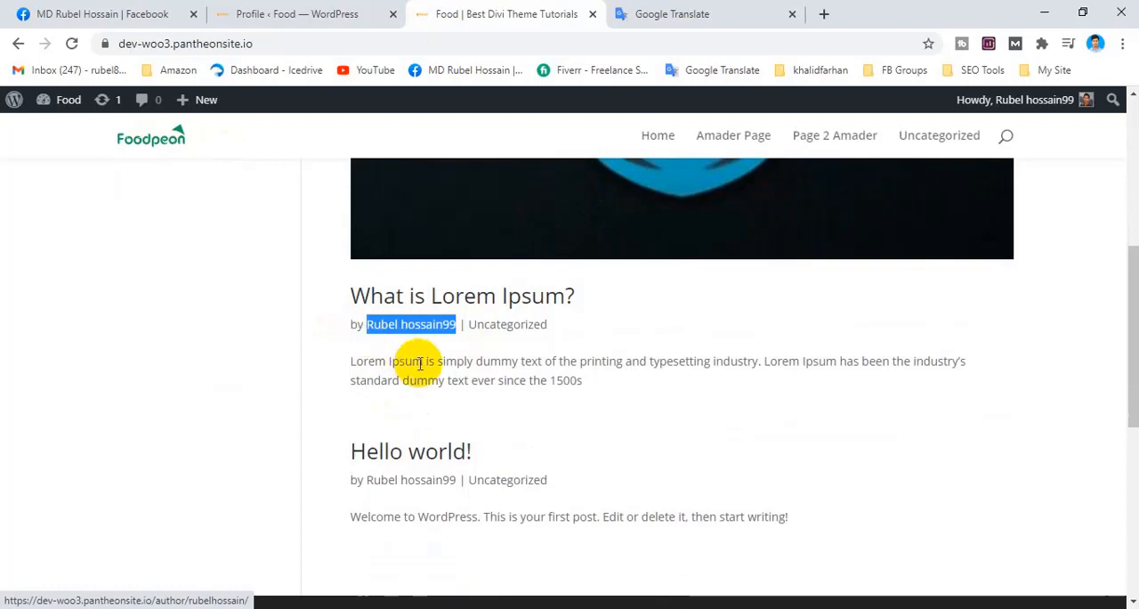
Return to the WordPress admin and review the Single Post Layout options in Divi Theme Options.
left_click(276, 9)
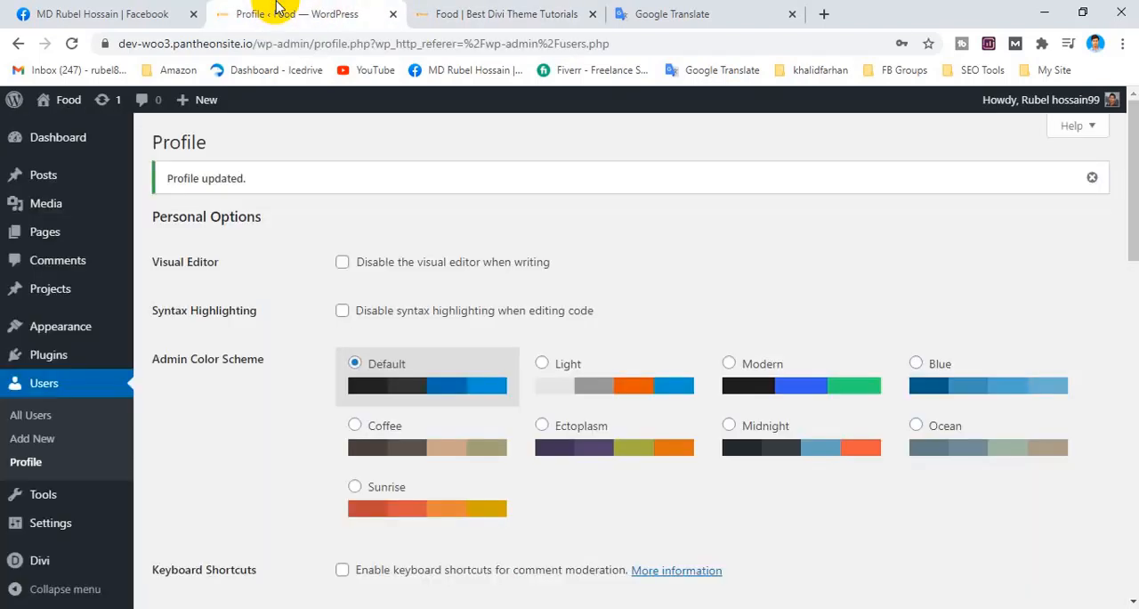
mouse_move(101, 359)
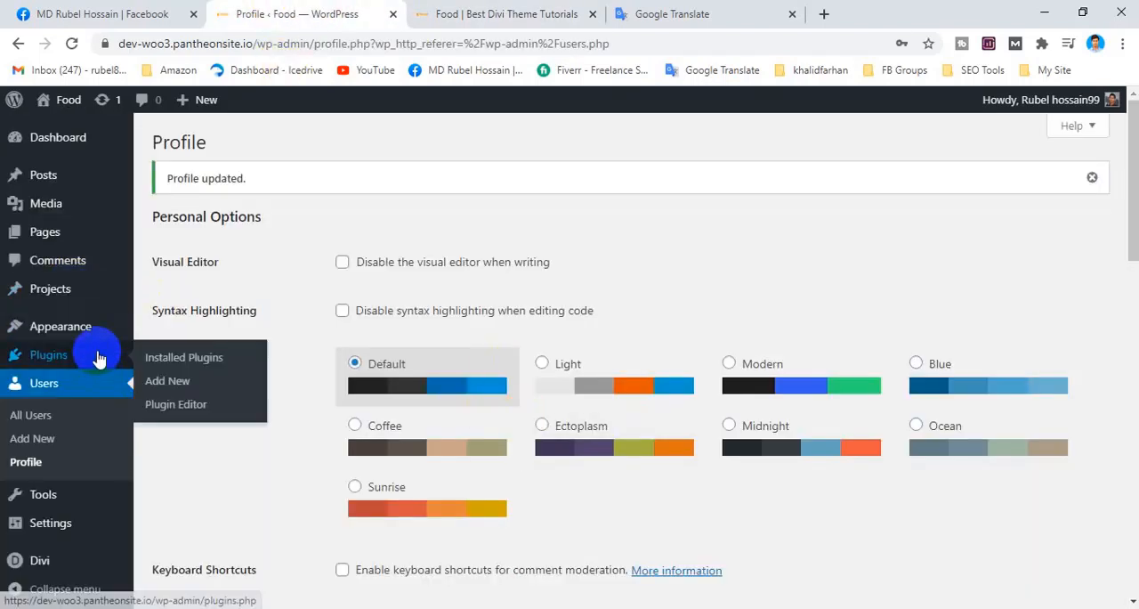
scroll(216, 379, "down", 2)
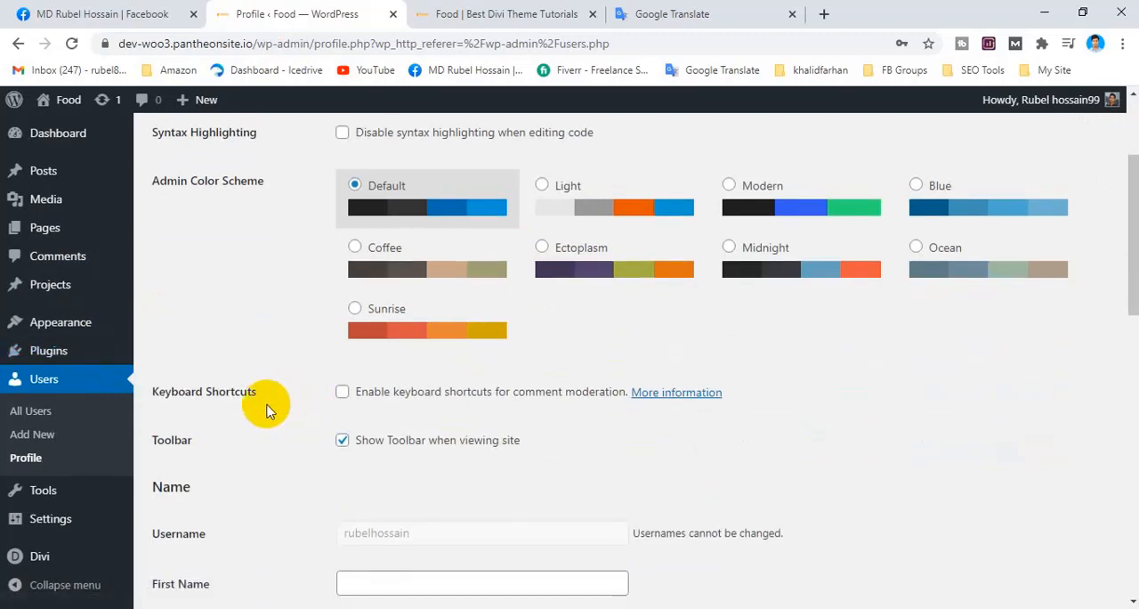
scroll(267, 405, "down", 3)
left_click(64, 567)
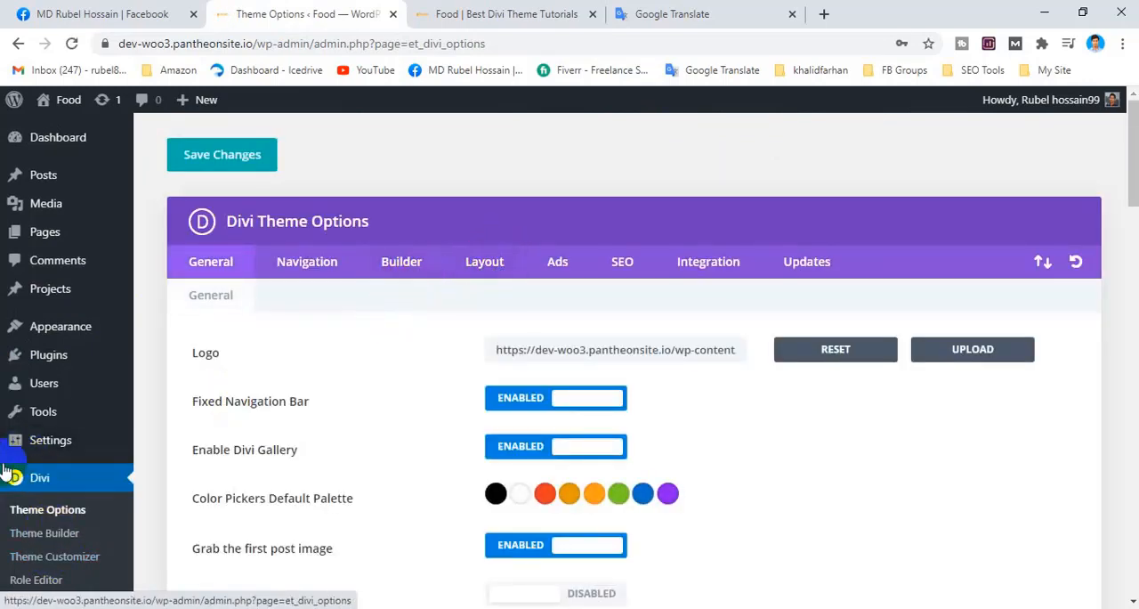
left_click(482, 263)
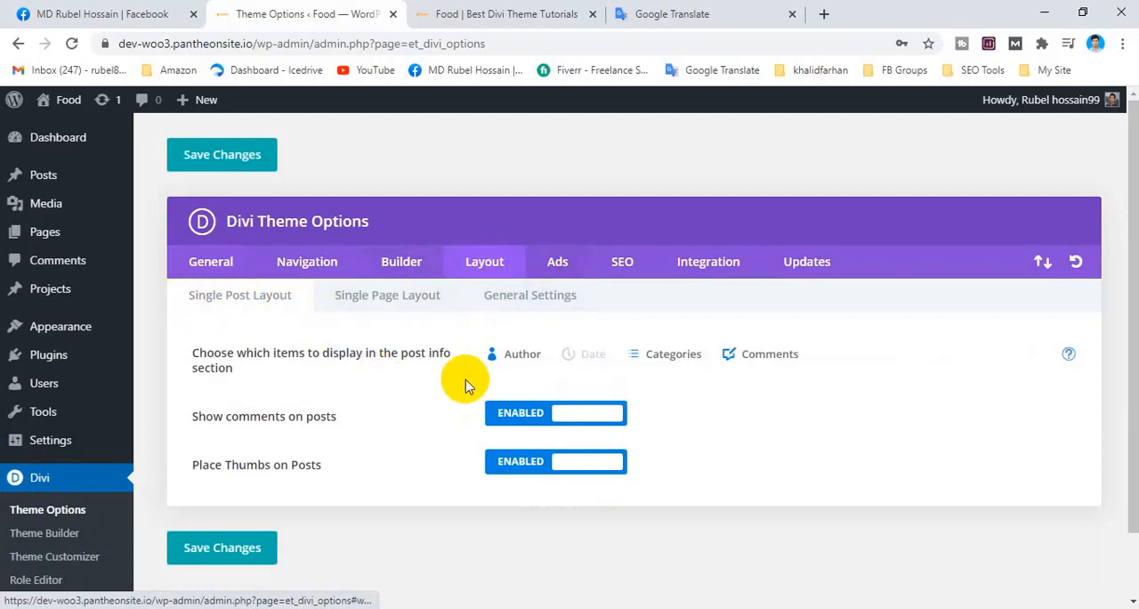
scroll(804, 370, "down", 1)
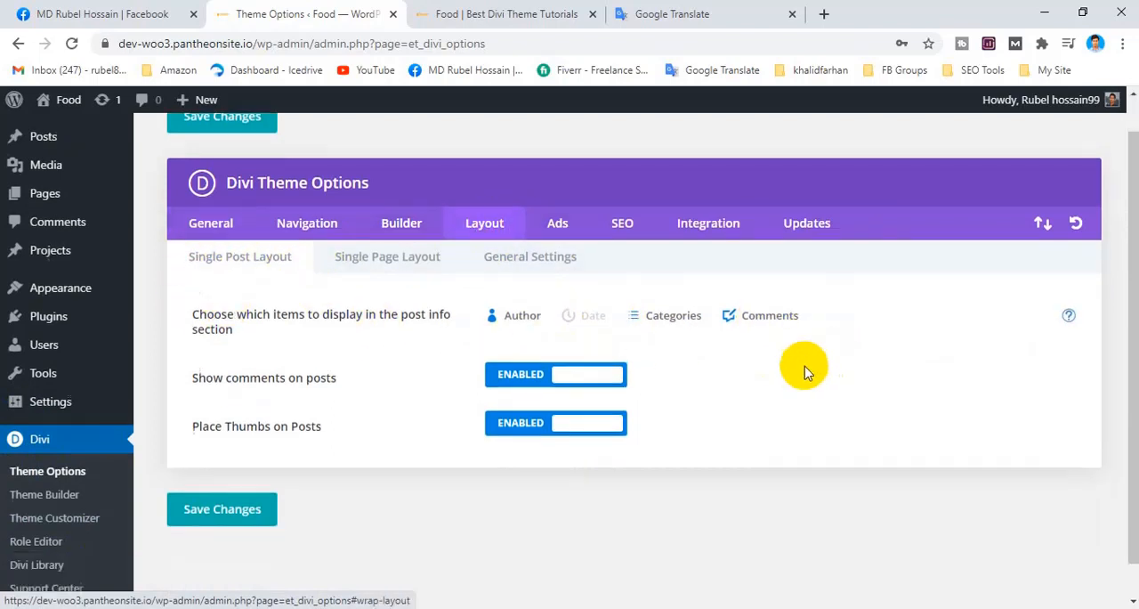
scroll(803, 369, "up", 1)
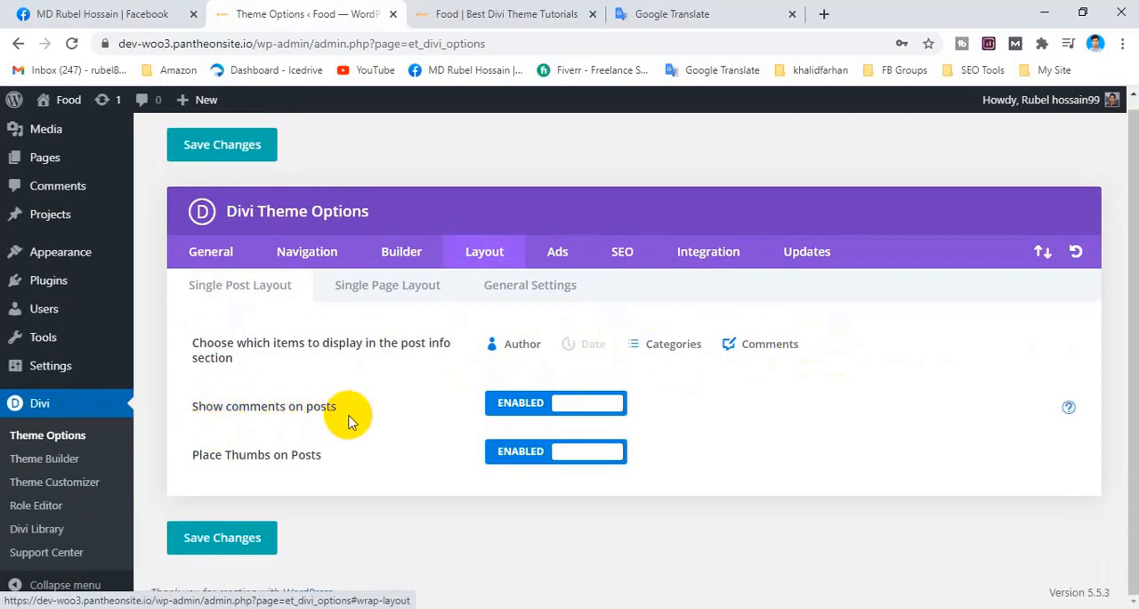
Open the "What is Lorem Ipsum?" post from the homepage and examine its info line and comment section.
left_click(510, 11)
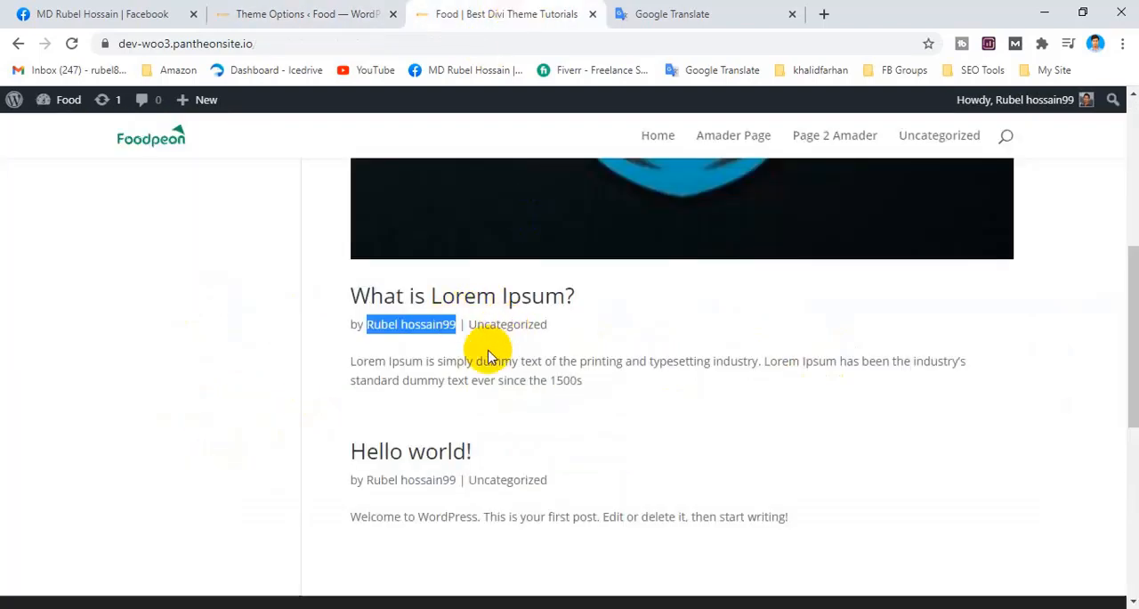
scroll(489, 353, "up", 2)
scroll(491, 351, "down", 4)
scroll(480, 321, "up", 2)
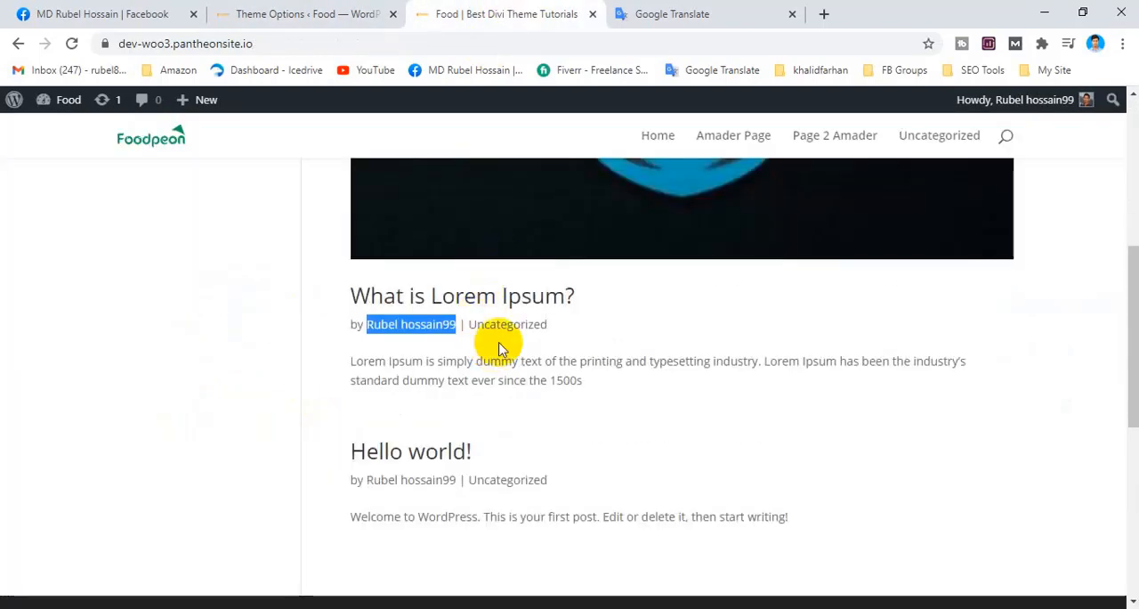
left_click(472, 230)
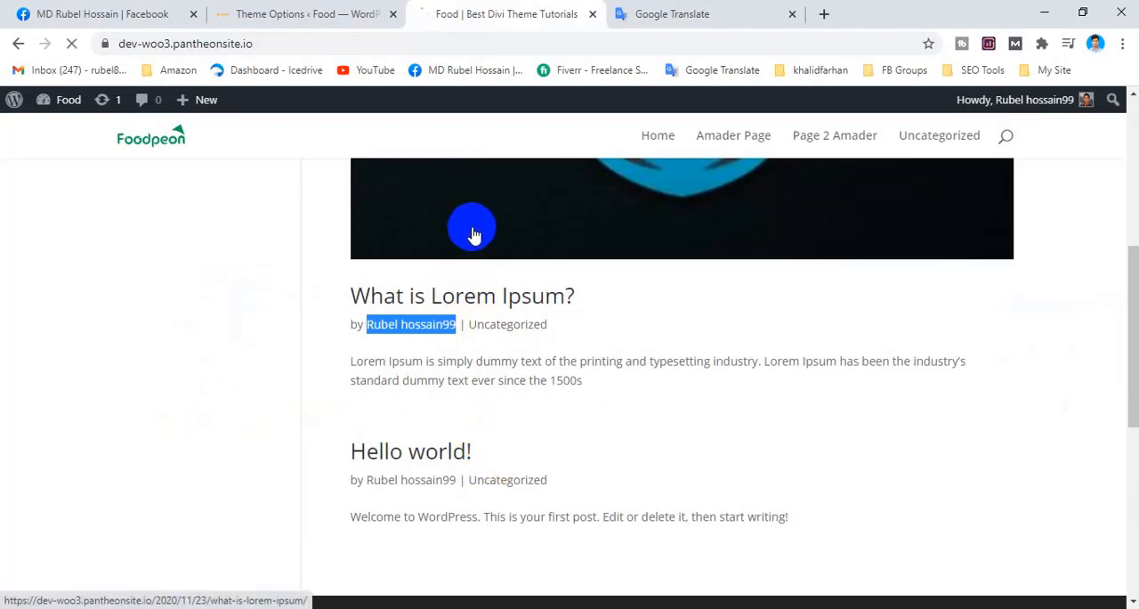
scroll(498, 347, "down", 2)
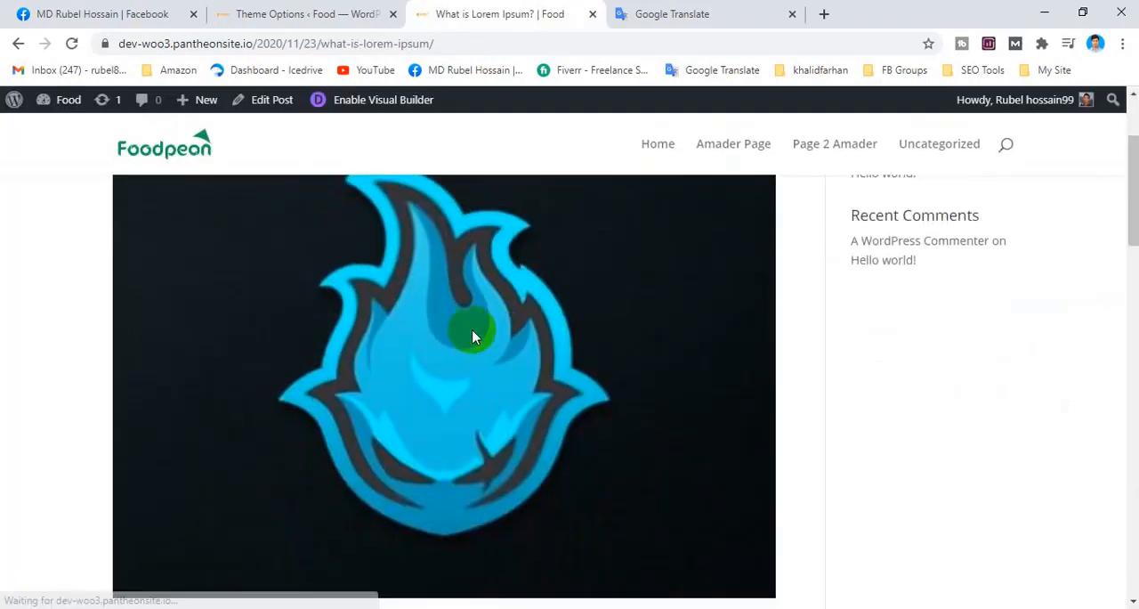
scroll(472, 337, "up", 2)
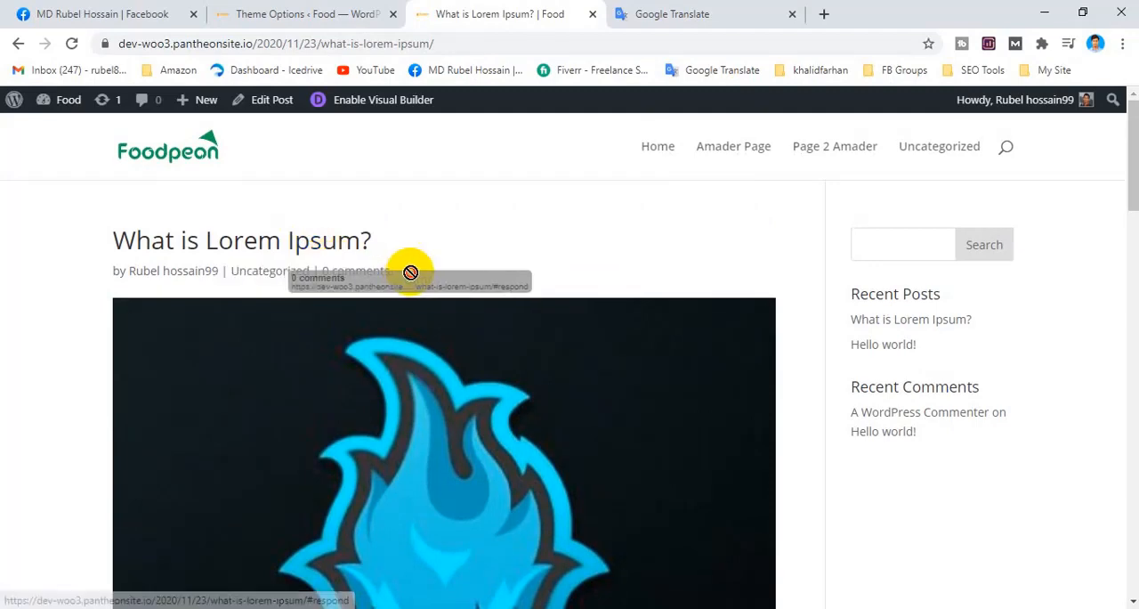
left_click(320, 271)
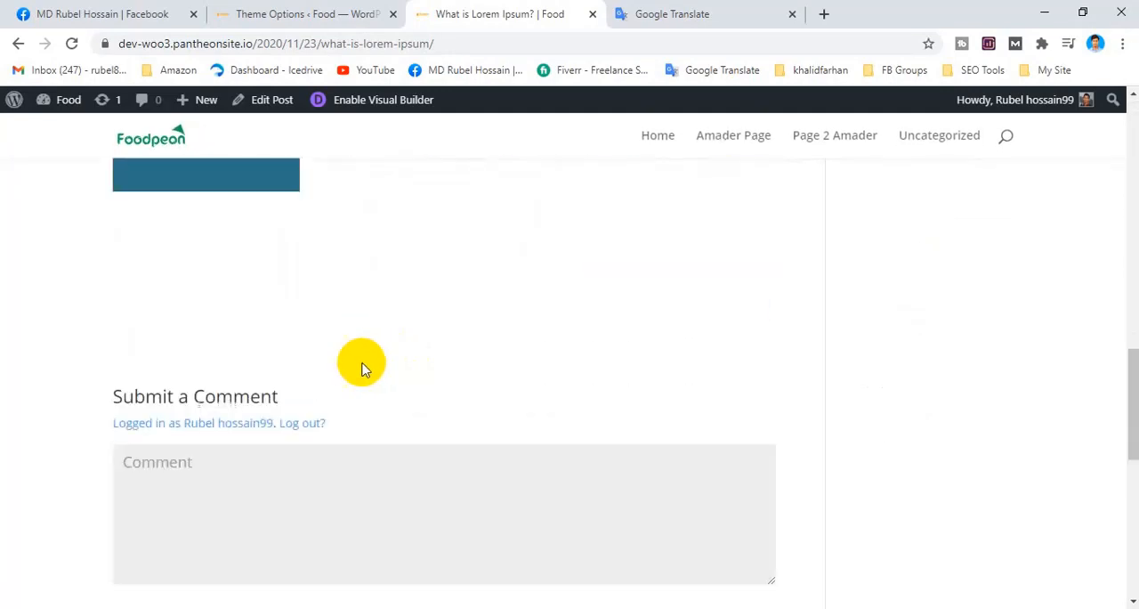
scroll(356, 367, "down", 4)
scroll(339, 365, "up", 8)
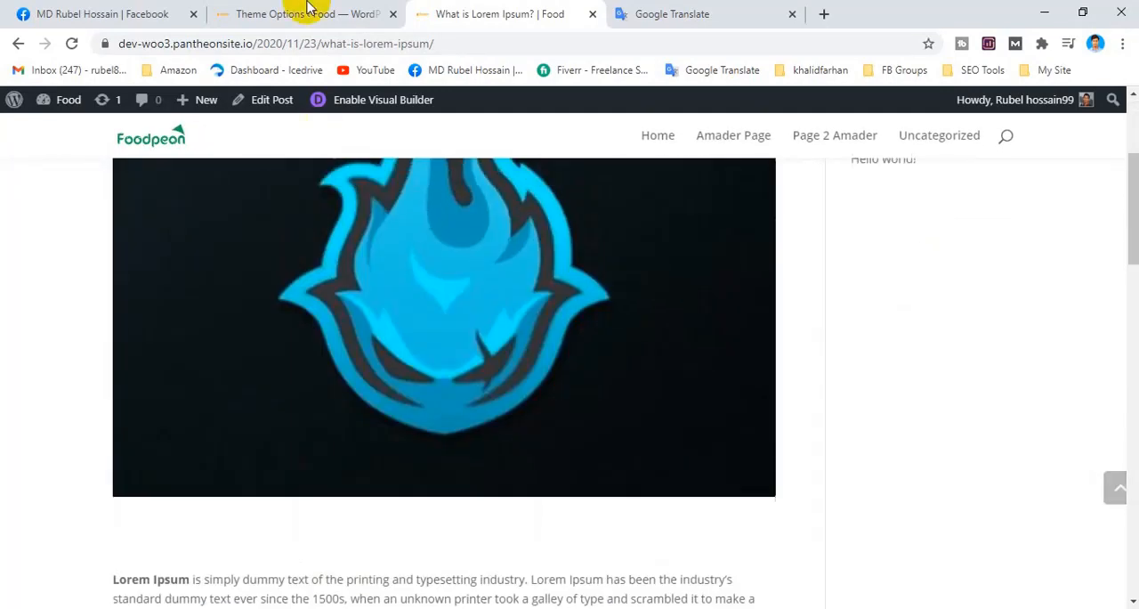
Return to Divi's Single Post Layout settings and review "Show comments on posts" and "Place Thumbs on Posts".
left_click(383, 11)
left_click(532, 405)
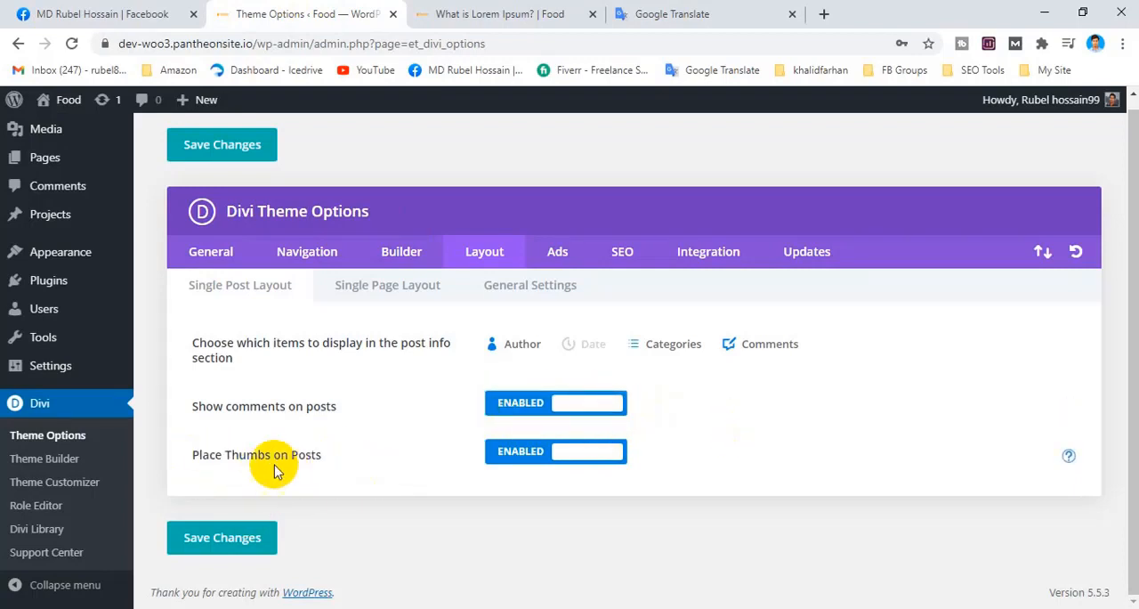
left_click(534, 457)
left_click(553, 457)
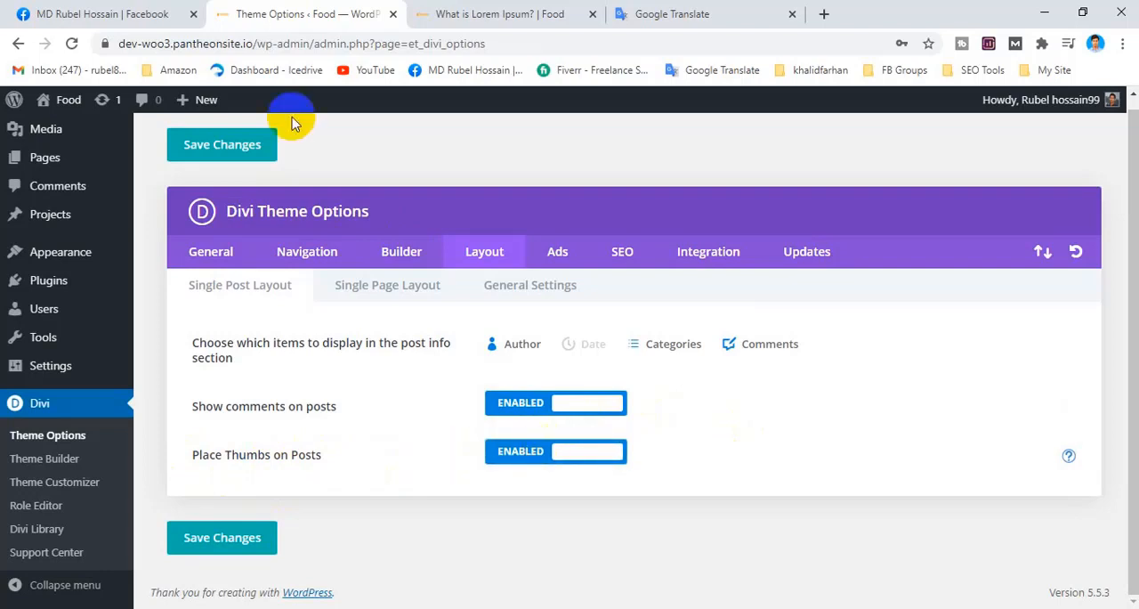
Go back from the "What is Lorem Ipsum?" post to the homepage and view the post's thumbnail image.
left_click(448, 14)
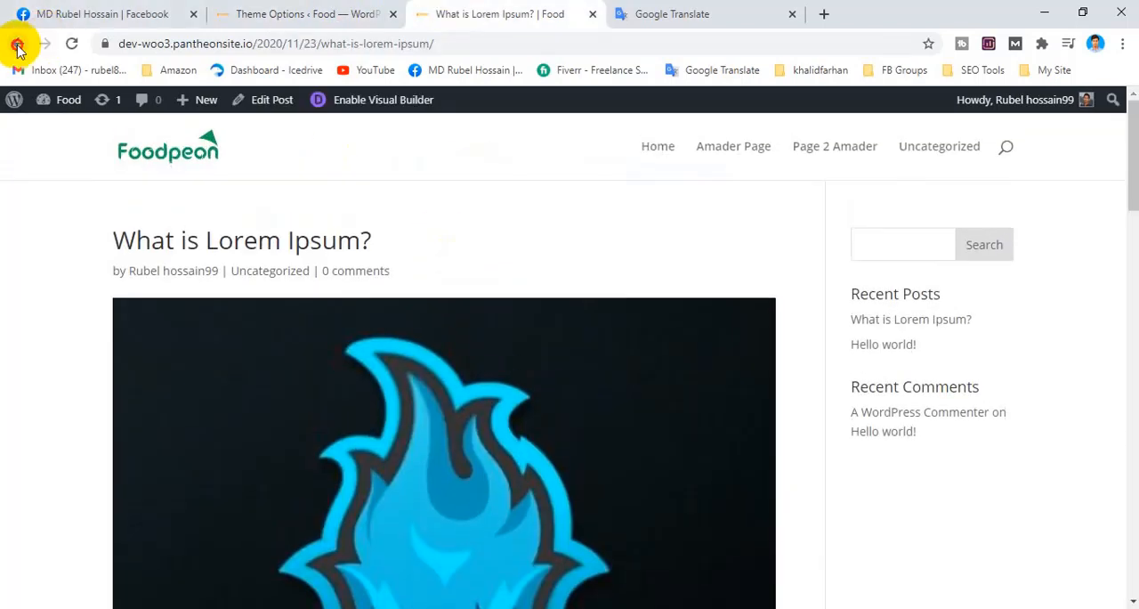
left_click(17, 43)
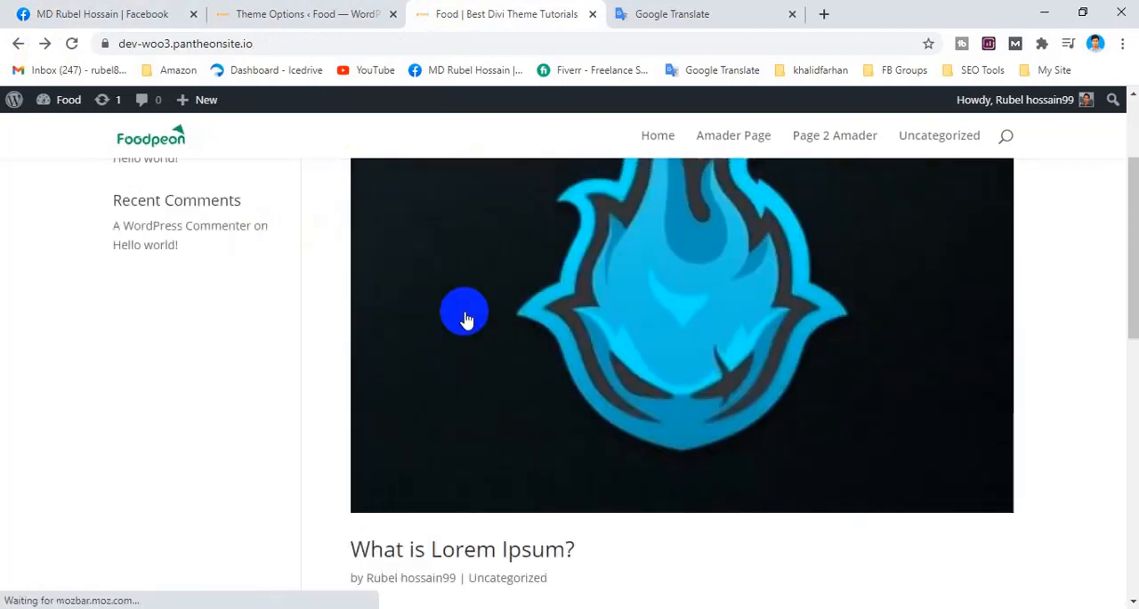
scroll(466, 321, "up", 3)
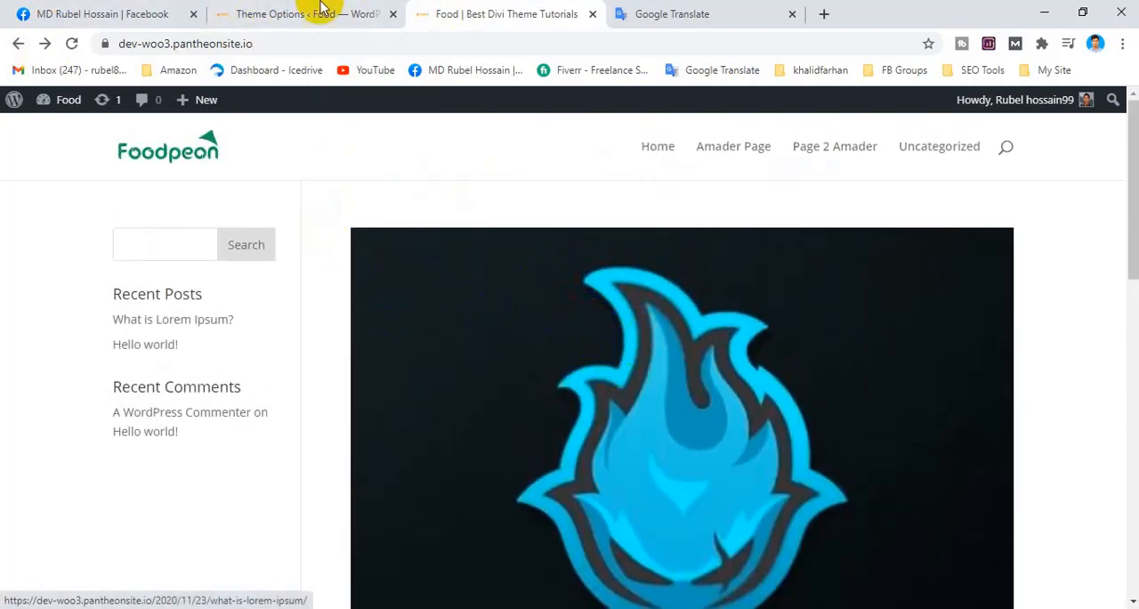
Return to Divi Theme Options in the WordPress admin and reopen the Layout options for single posts.
left_click(319, 13)
left_click(205, 258)
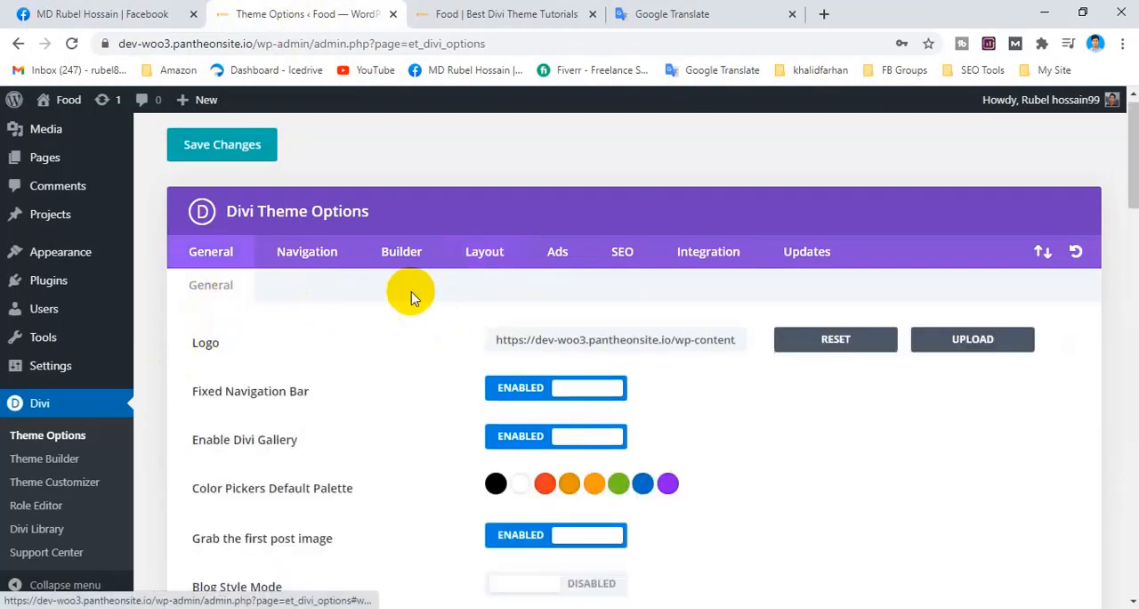
left_click(481, 252)
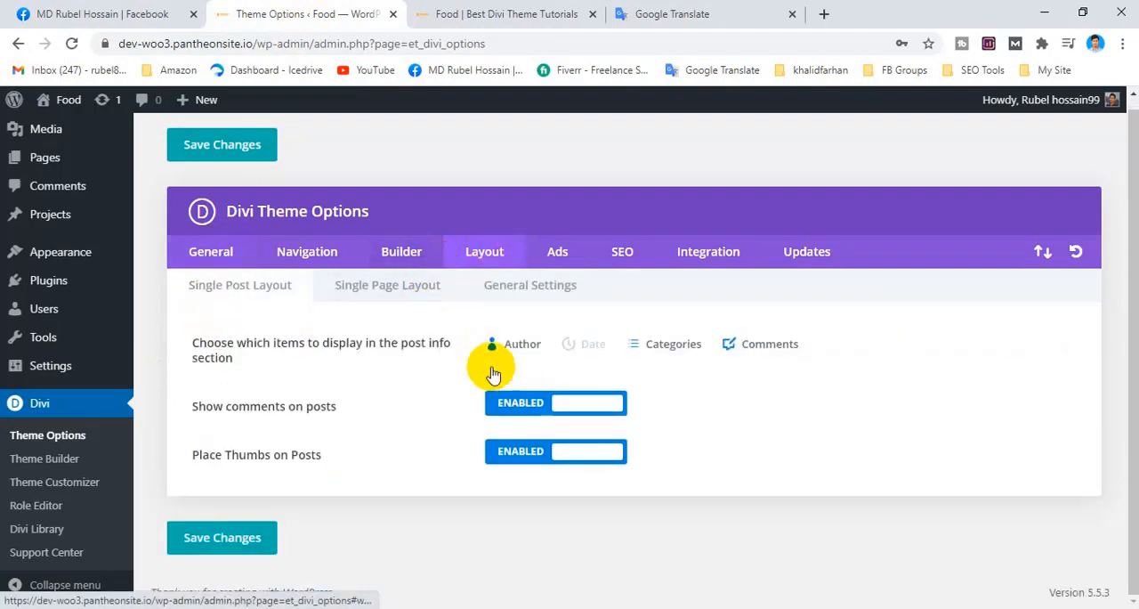
Open the "What is Lorem Ipsum?" post through its homepage thumbnail and examine the featured image at the start of the post.
left_click(519, 18)
scroll(575, 317, "down", 5)
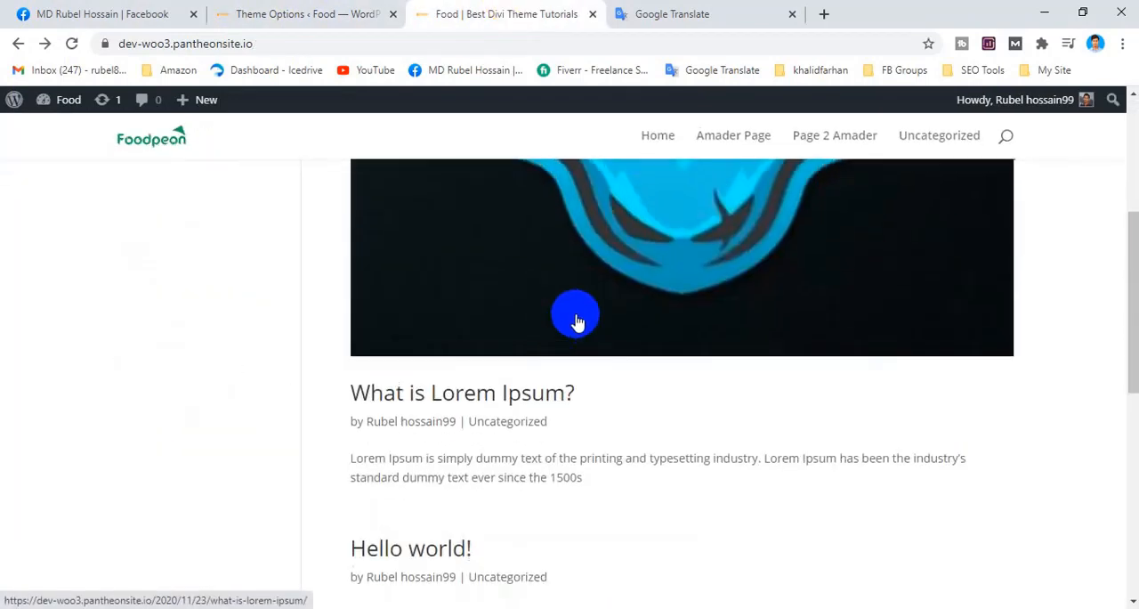
scroll(582, 300, "up", 5)
scroll(629, 374, "down", 2)
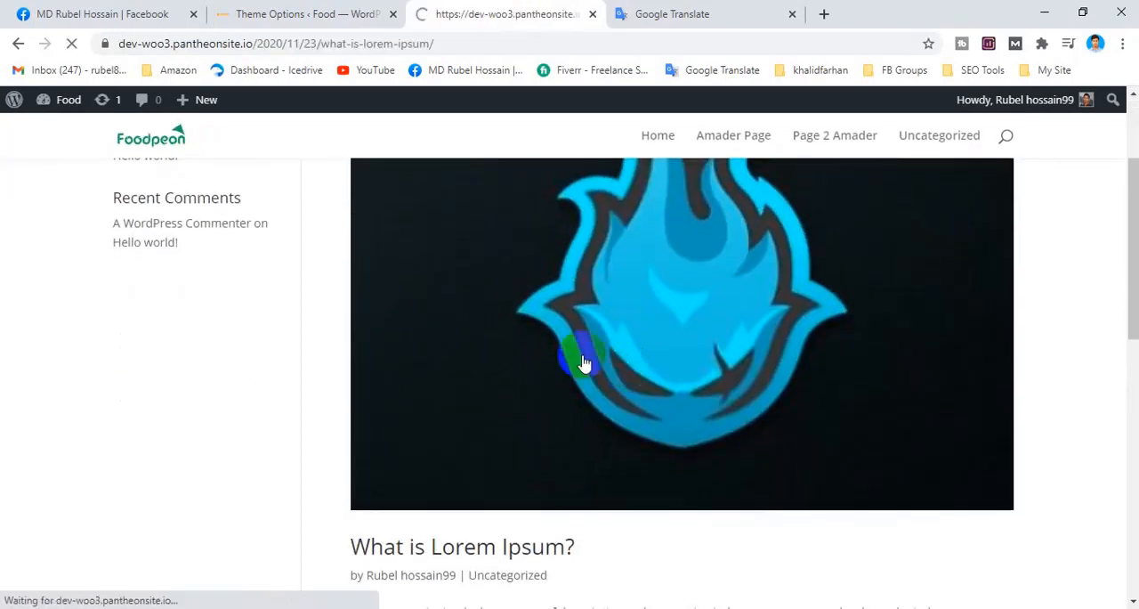
scroll(338, 357, "down", 7)
scroll(397, 330, "up", 2)
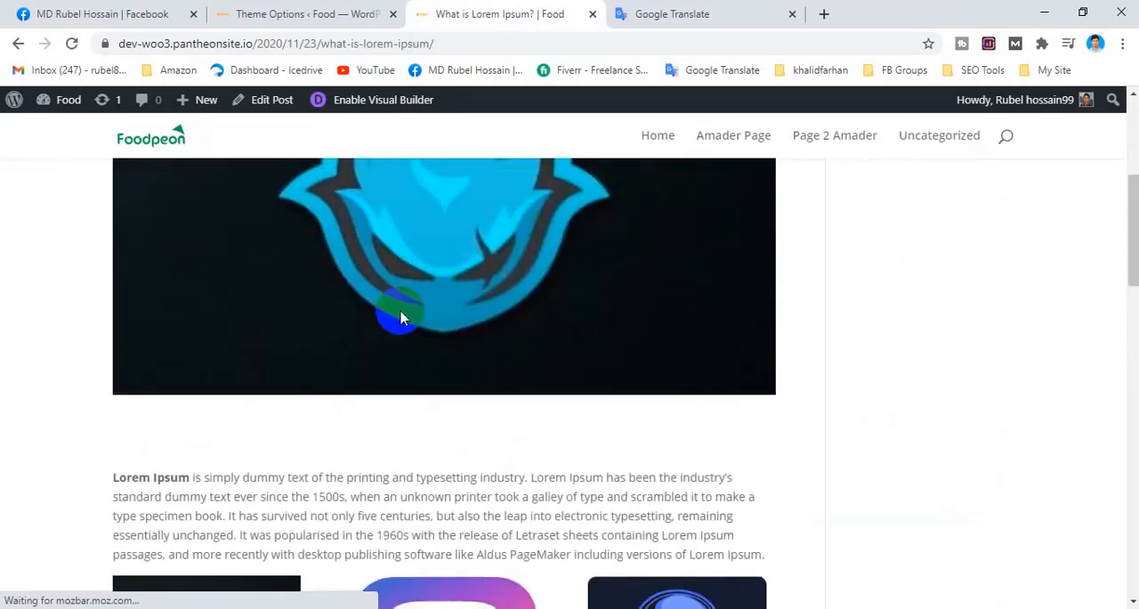
Disable "Place Thumbs on Posts" in Divi's Single Post Layout with the change saved, and reload the "What is Lorem Ipsum?" post.
left_click(225, 13)
left_click(503, 454)
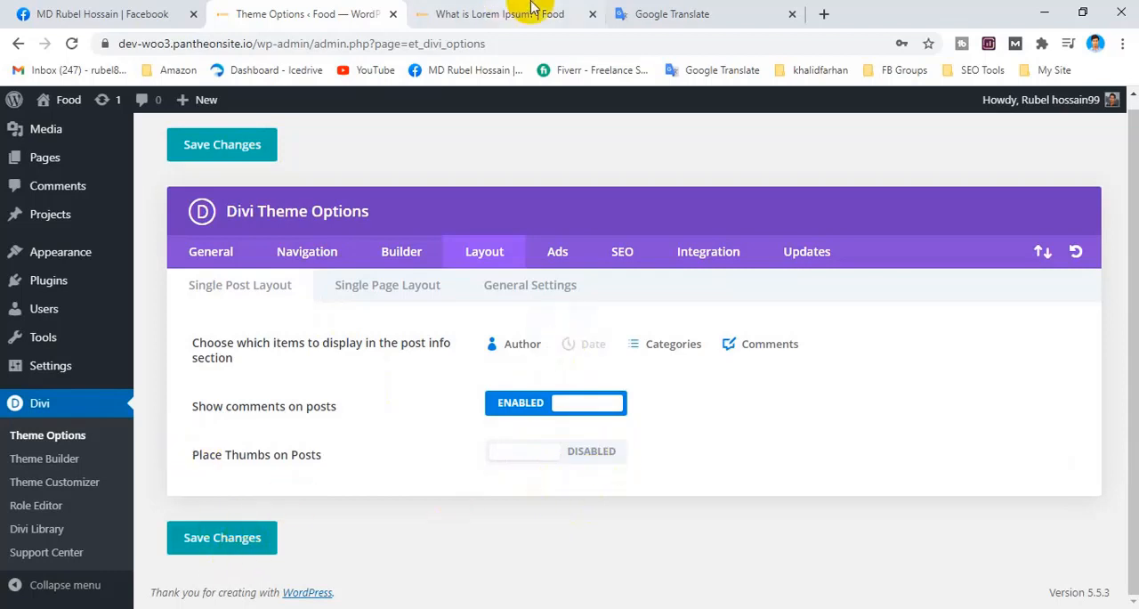
left_click(485, 13)
left_click(72, 42)
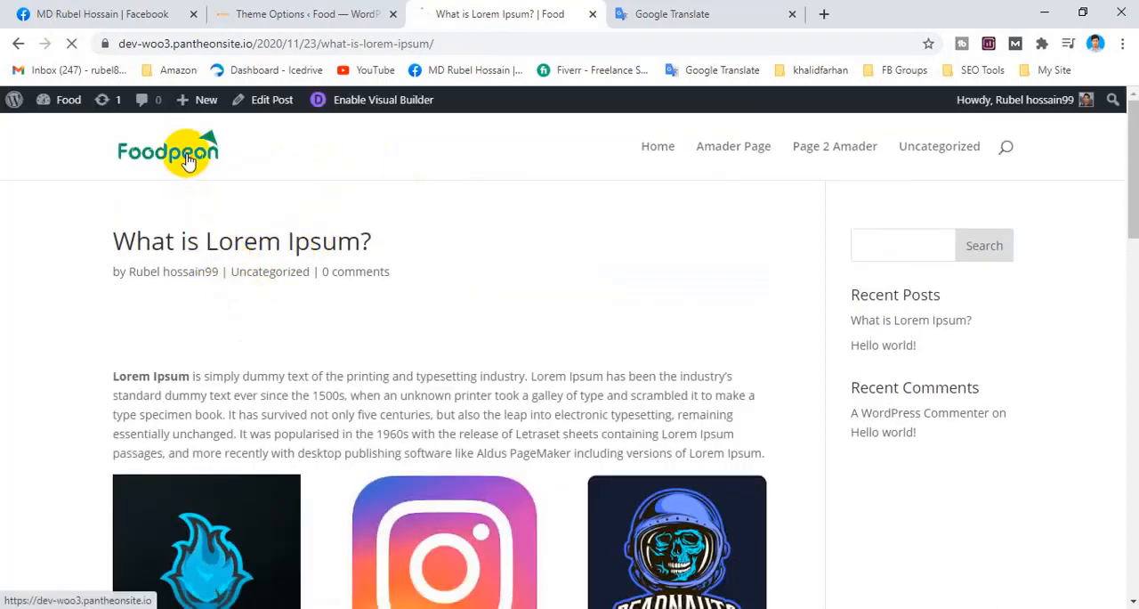
View the homepage thumbnail, open the "What is Lorem Ipsum?" post from it and examine the area below the post's title.
scroll(623, 280, "down", 6)
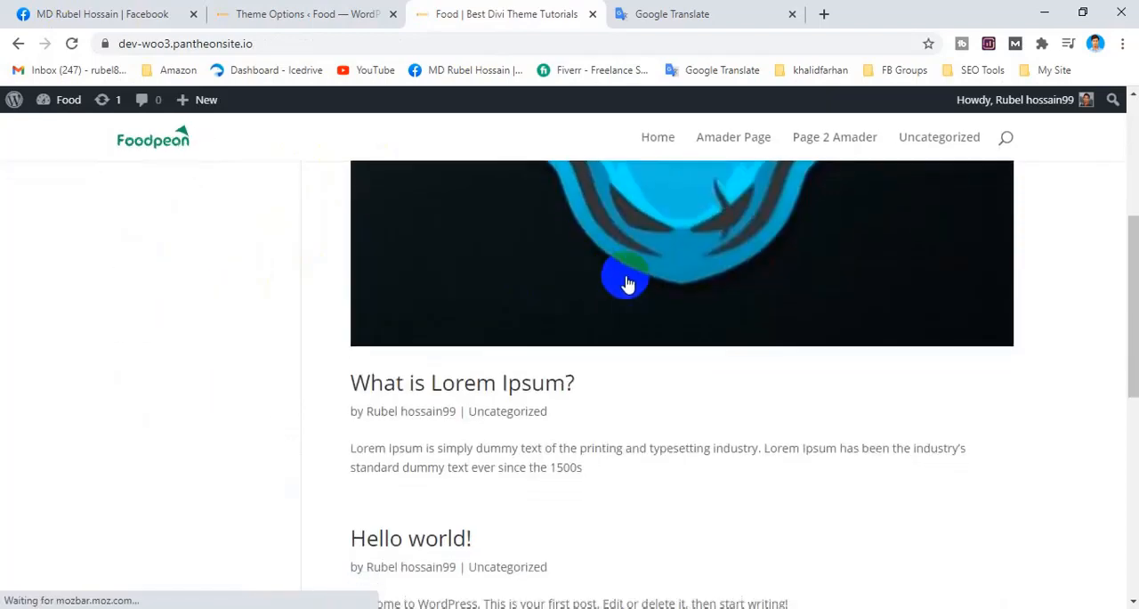
scroll(597, 280, "up", 6)
left_click(602, 280)
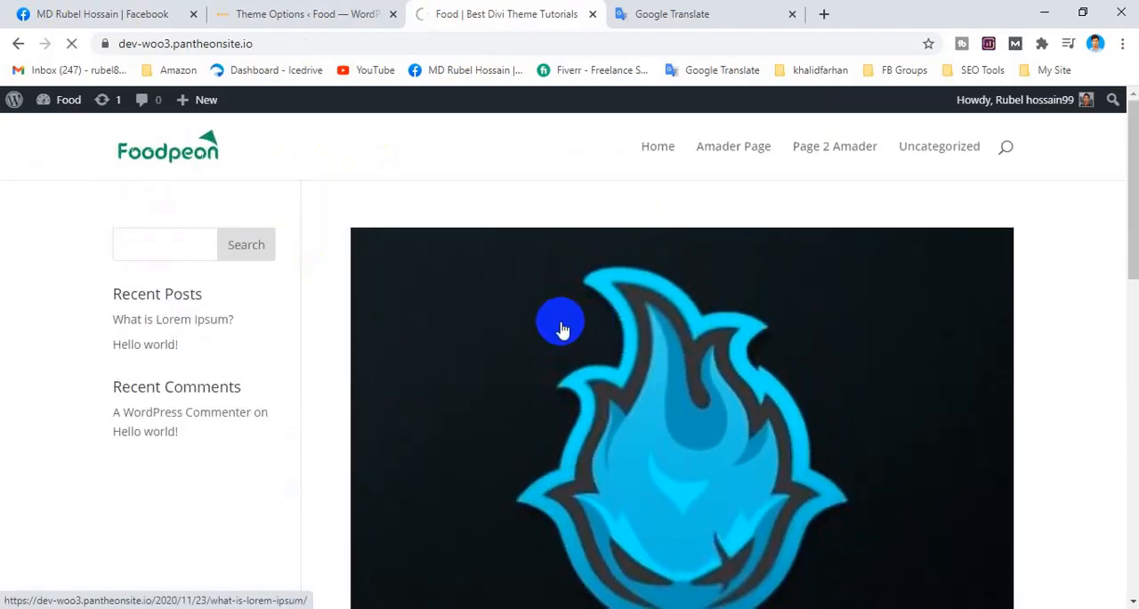
scroll(376, 278, "down", 1)
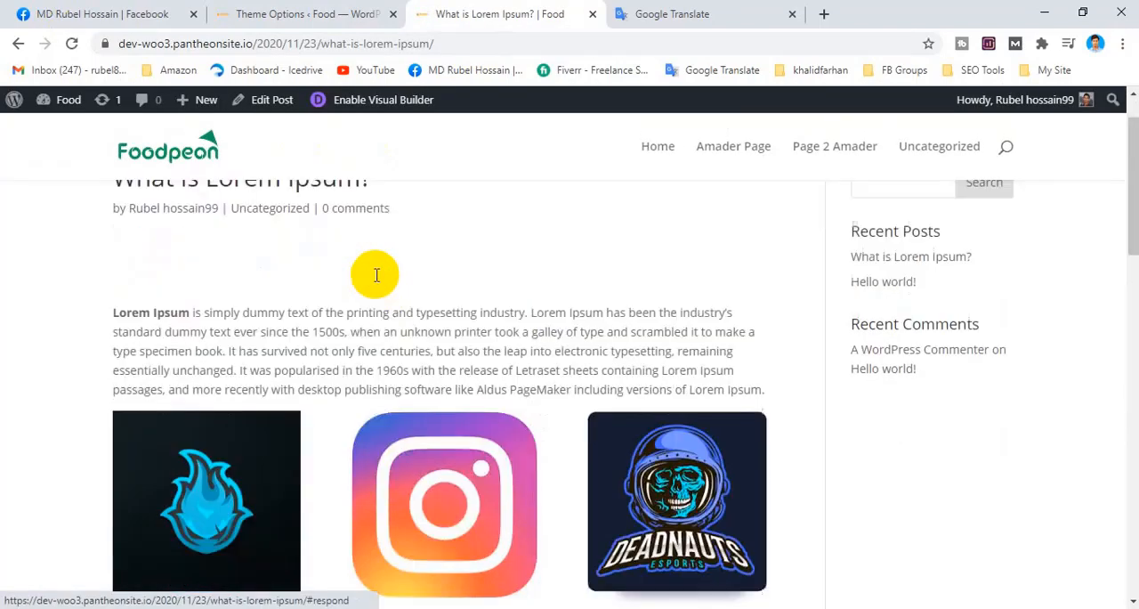
scroll(377, 275, "down", 4)
scroll(377, 275, "up", 5)
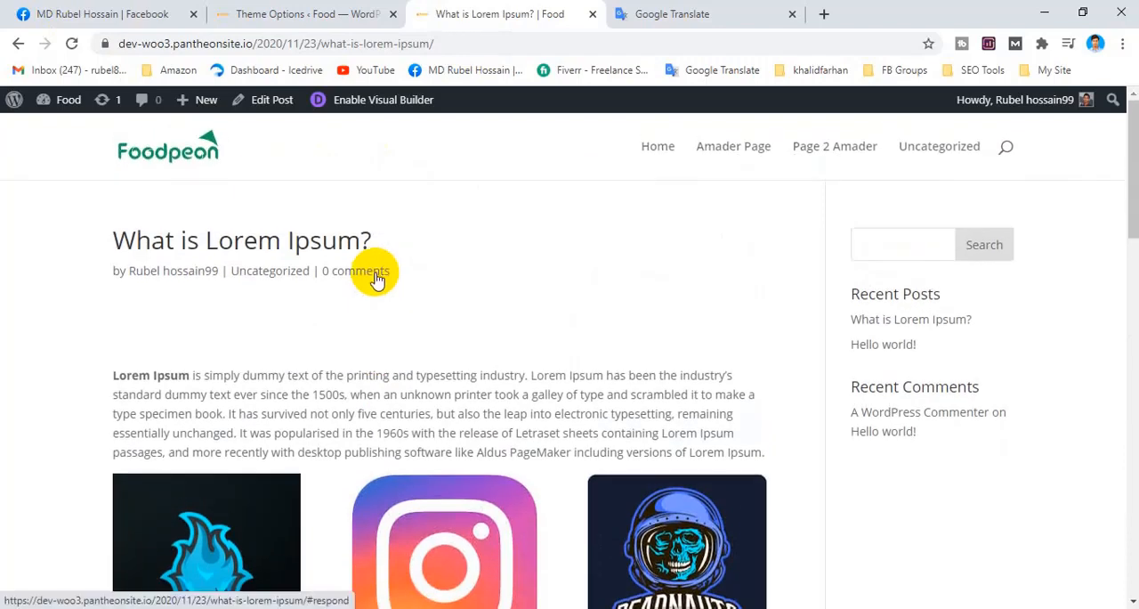
scroll(377, 278, "down", 4)
scroll(323, 231, "up", 4)
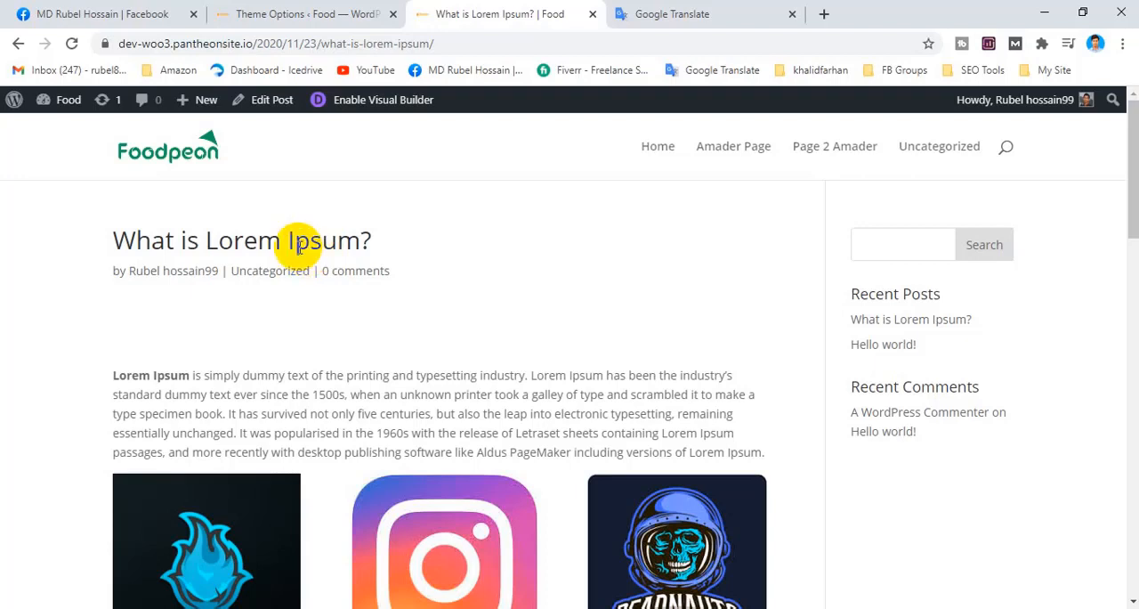
Go back to the homepage and reopen the "What is Lorem Ipsum?" post to compare its thumbnail display.
left_click(203, 163)
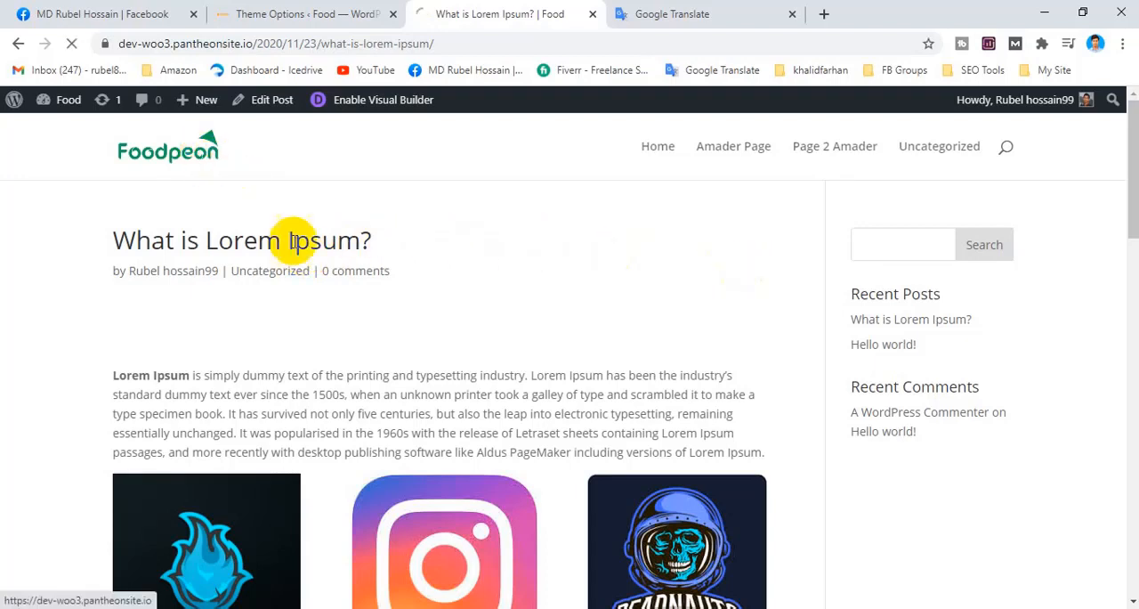
scroll(466, 382, "down", 5)
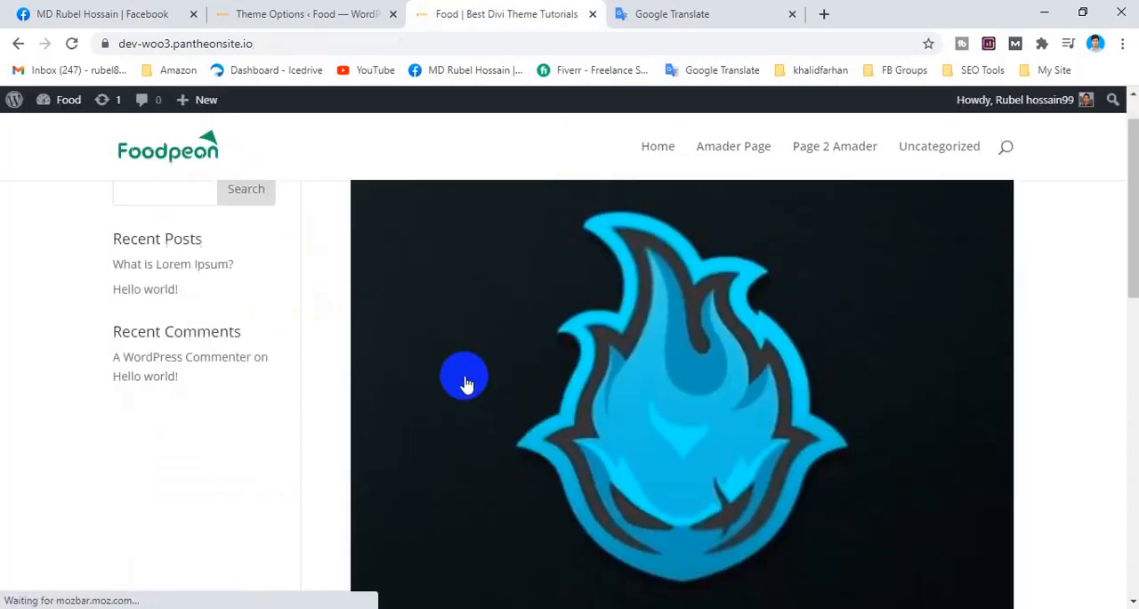
left_click(552, 357)
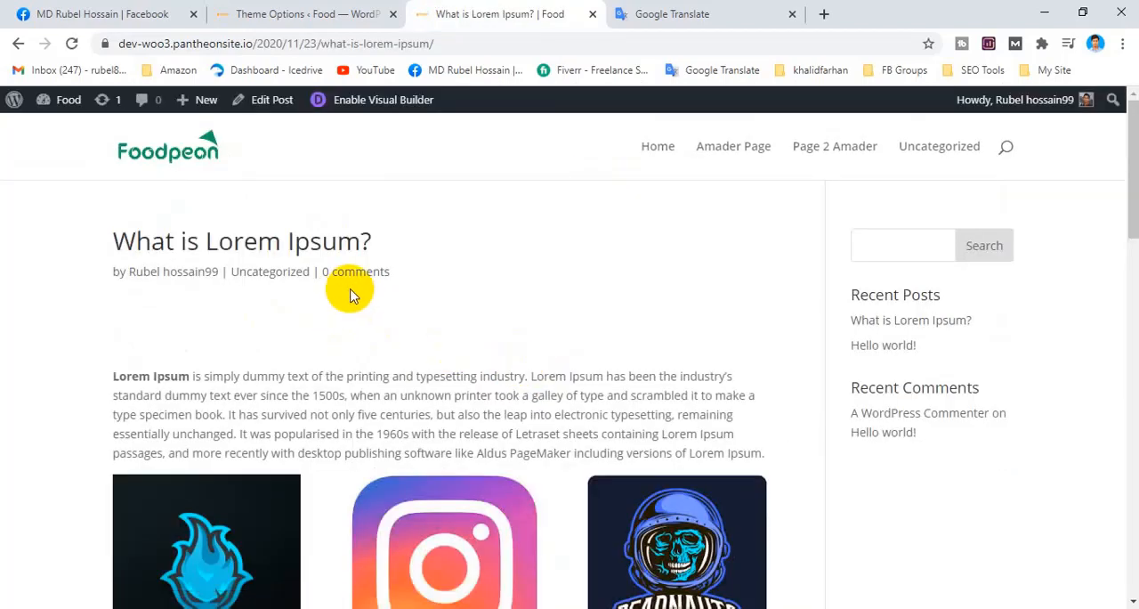
Open Divi's Single Page Layout settings and try switching "Place Thumbs on Pages" and "Show comments on pages" on and back off.
left_click(303, 14)
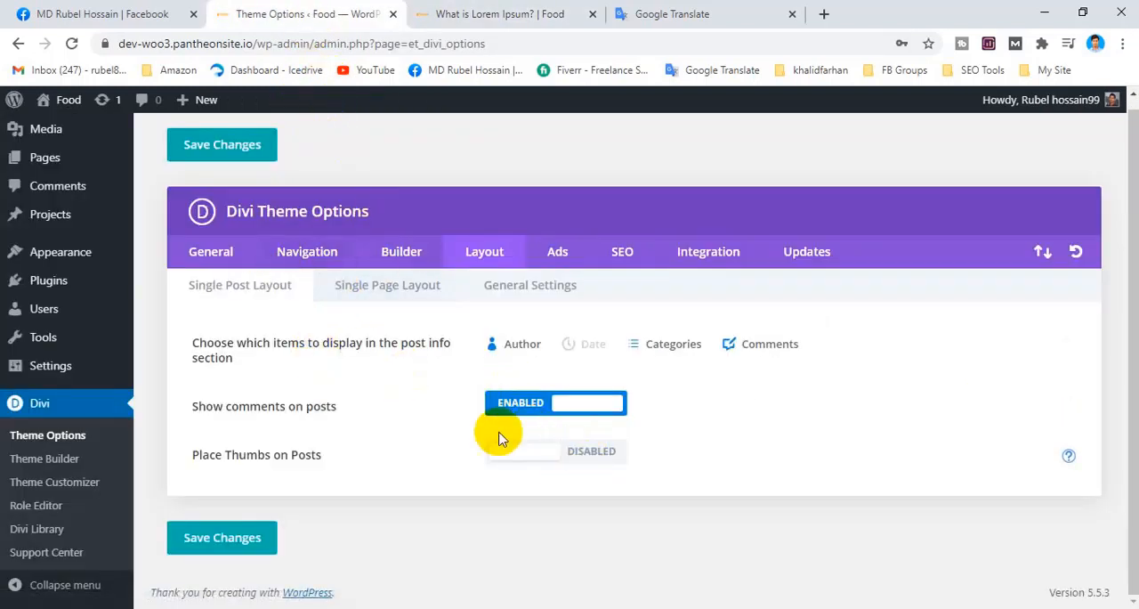
left_click(383, 292)
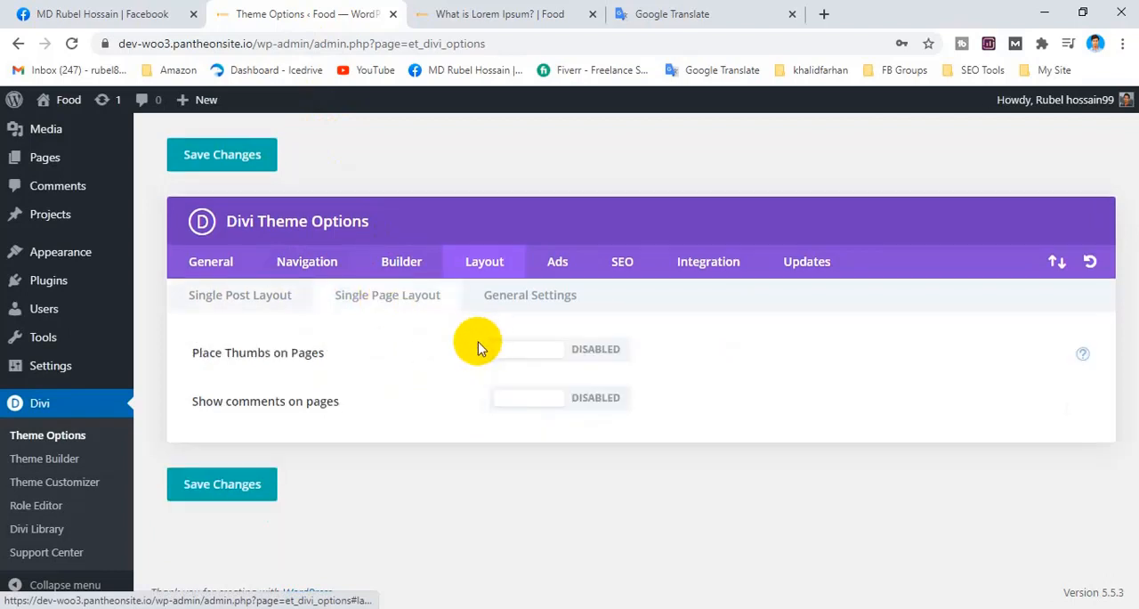
left_click(585, 349)
left_click(591, 354)
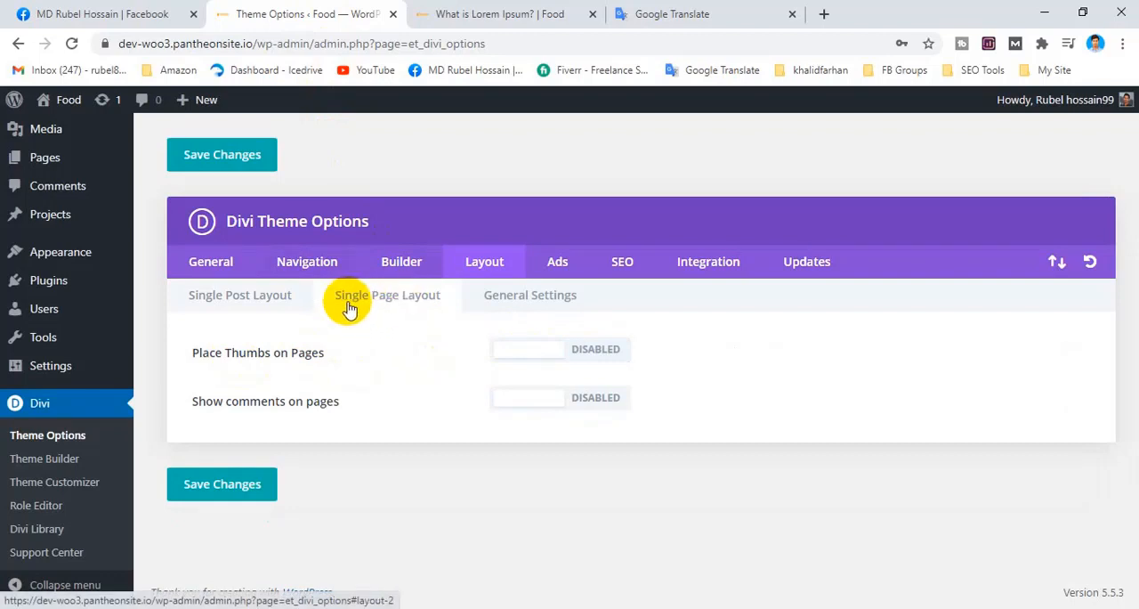
left_click(608, 360)
left_click(552, 357)
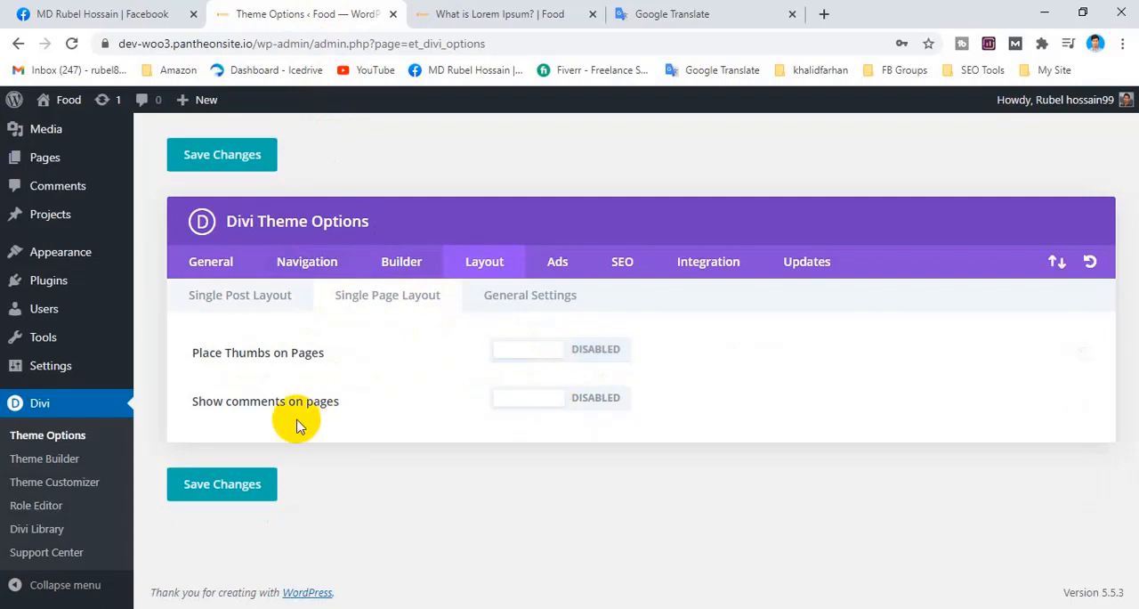
left_click_drag(227, 402, 344, 410)
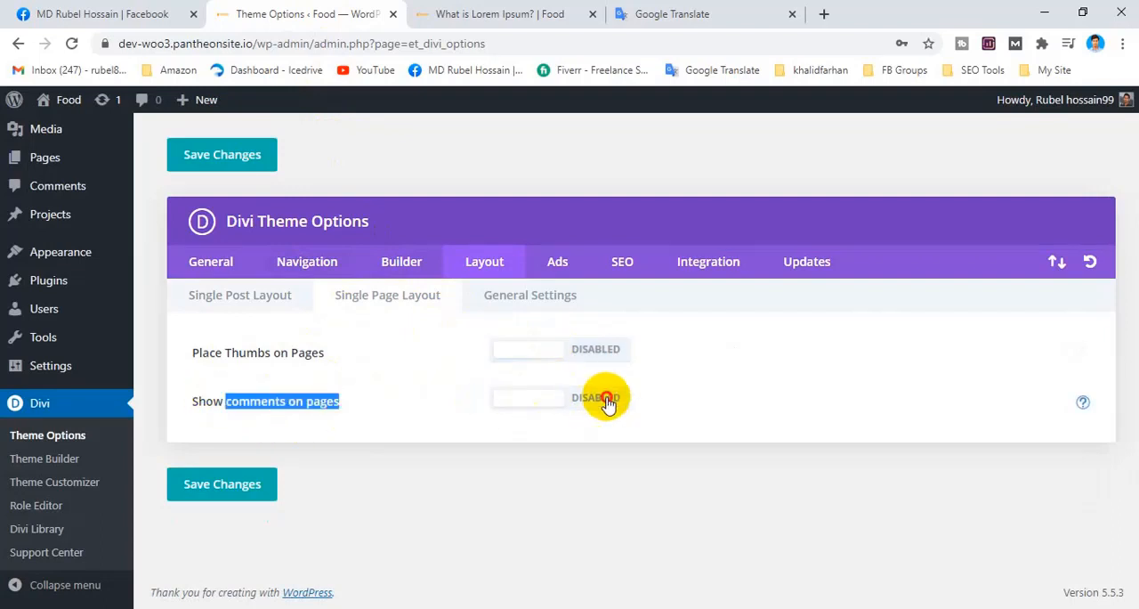
left_click(564, 397)
left_click(539, 391)
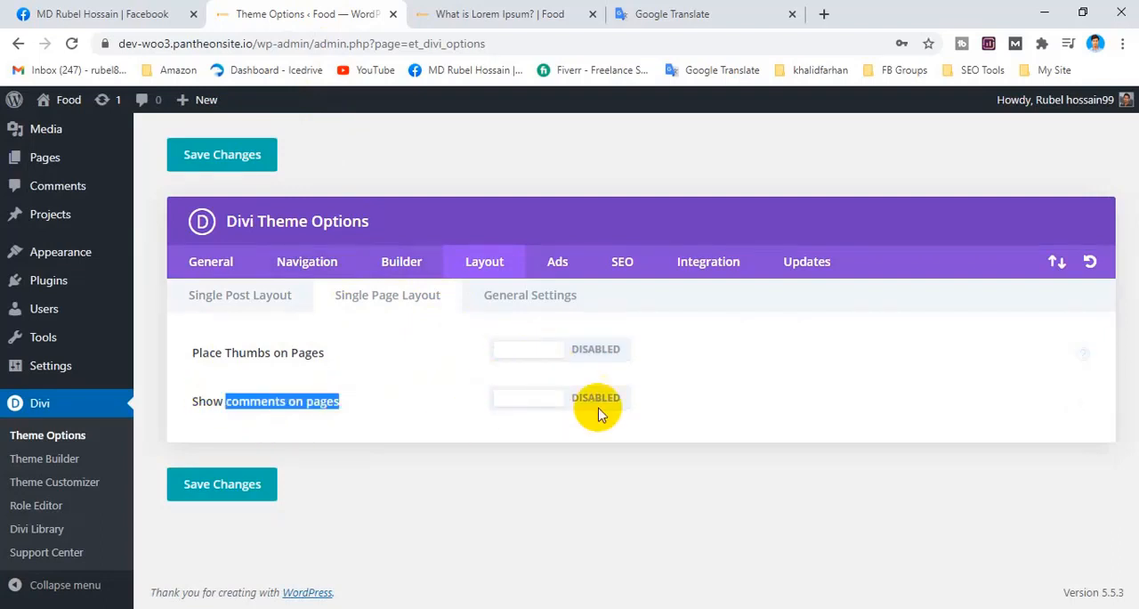
Save the theme options from the Layout General Settings and review the "Show Thumbs on Index pages" option.
left_click(532, 298)
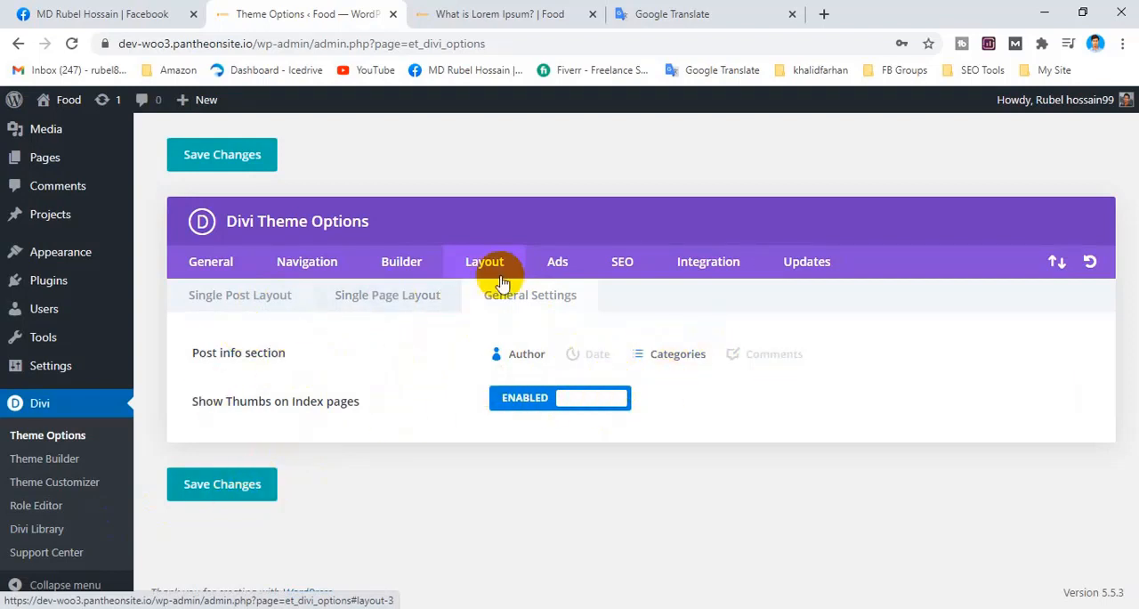
left_click(222, 490)
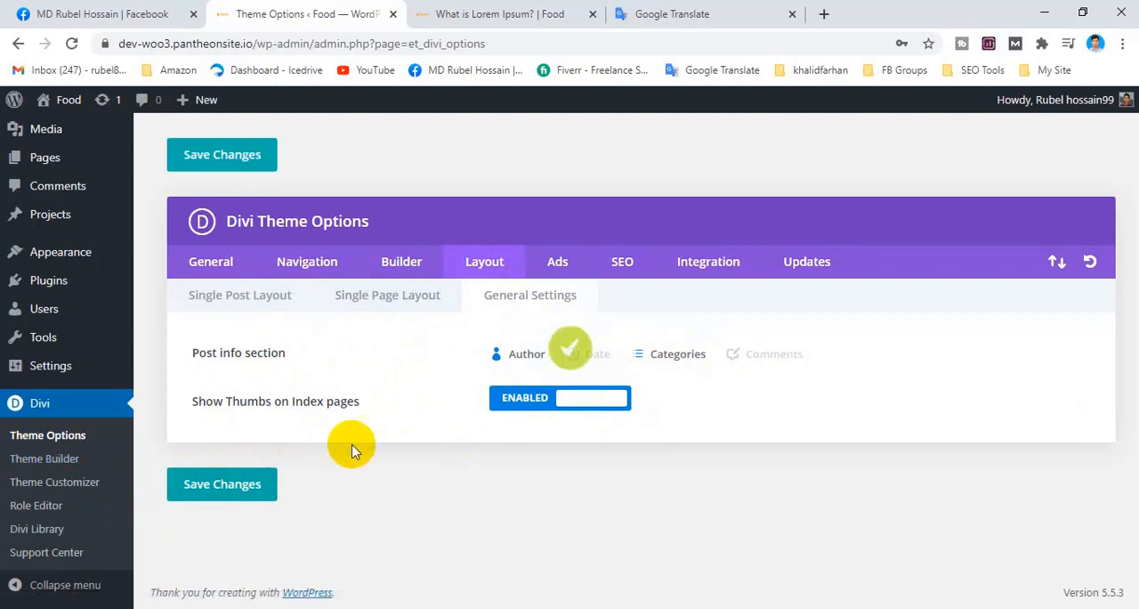
left_click_drag(192, 401, 383, 404)
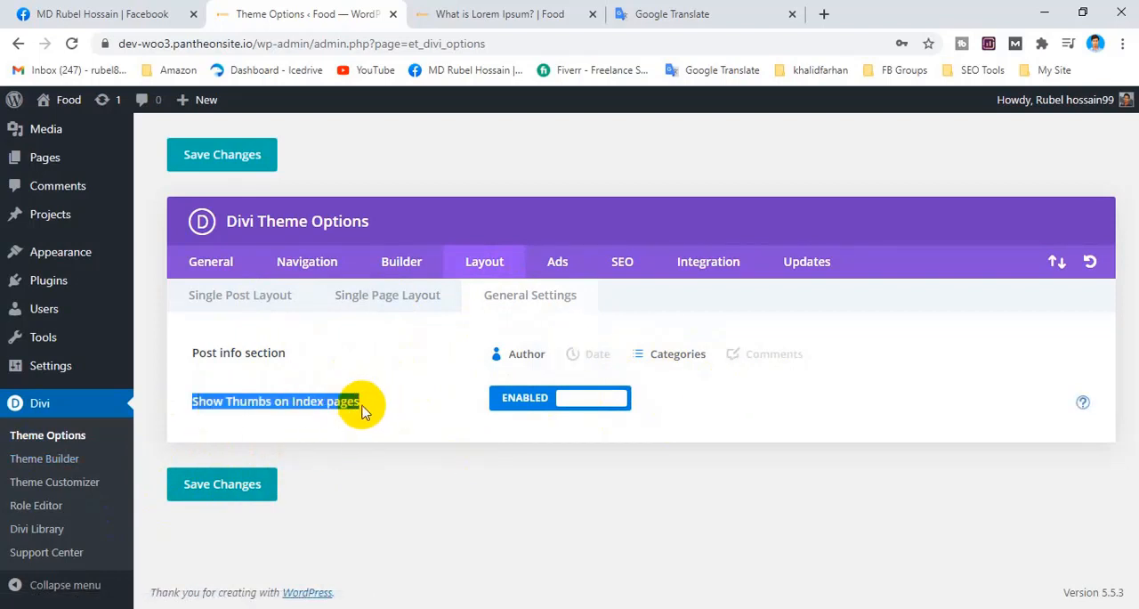
left_click(355, 405)
double_click(335, 402)
left_click(238, 403)
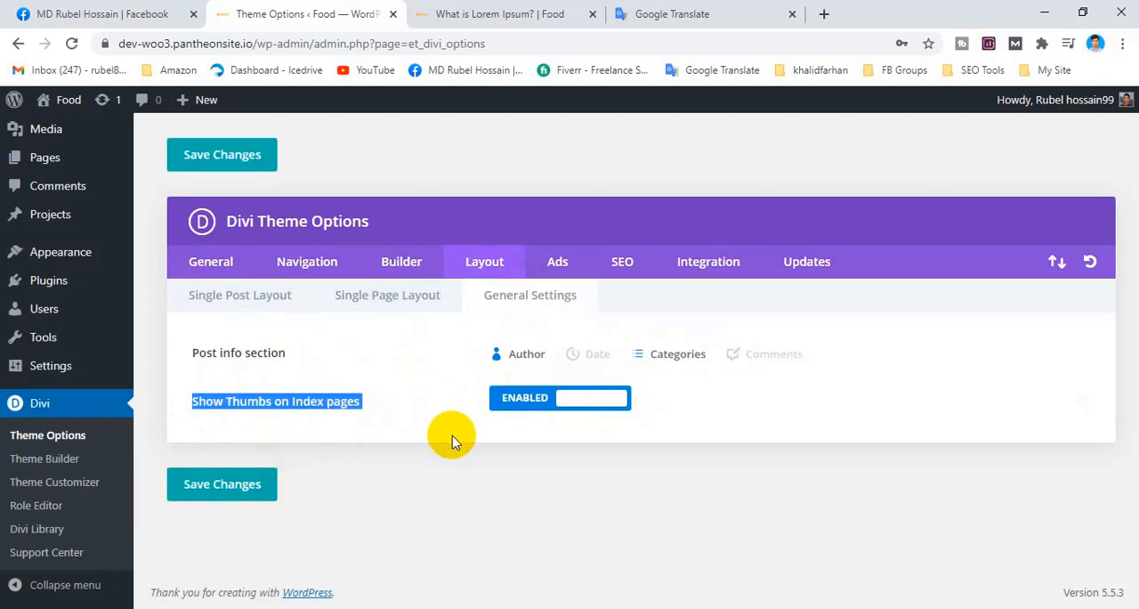
Open Divi's Ads settings, look over the site's homepage and return to the advertisement options.
left_click(557, 272)
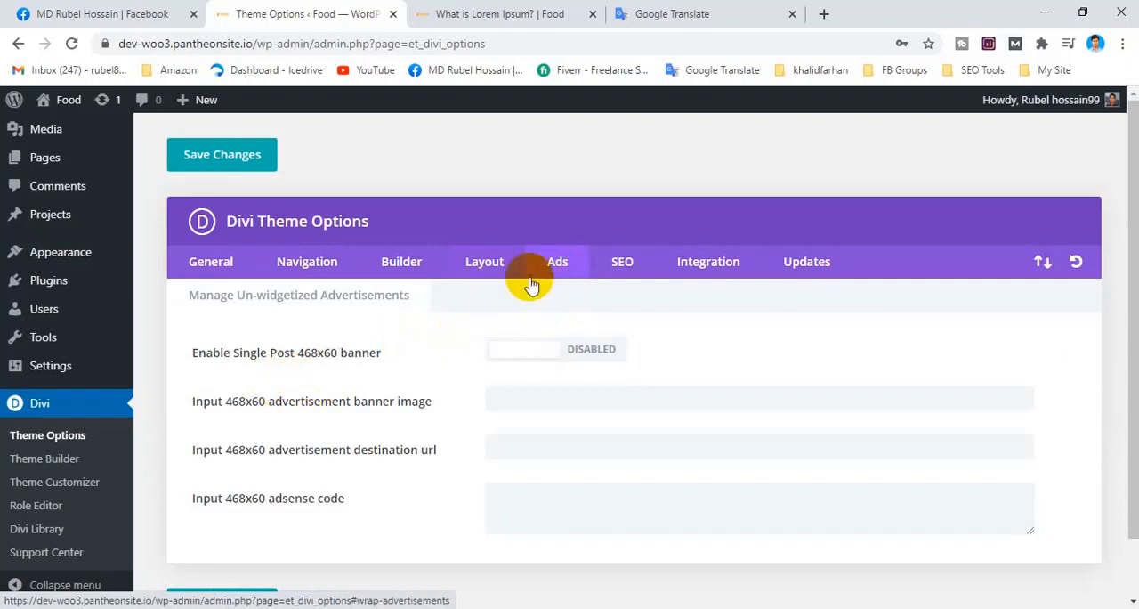
left_click(500, 14)
left_click(157, 158)
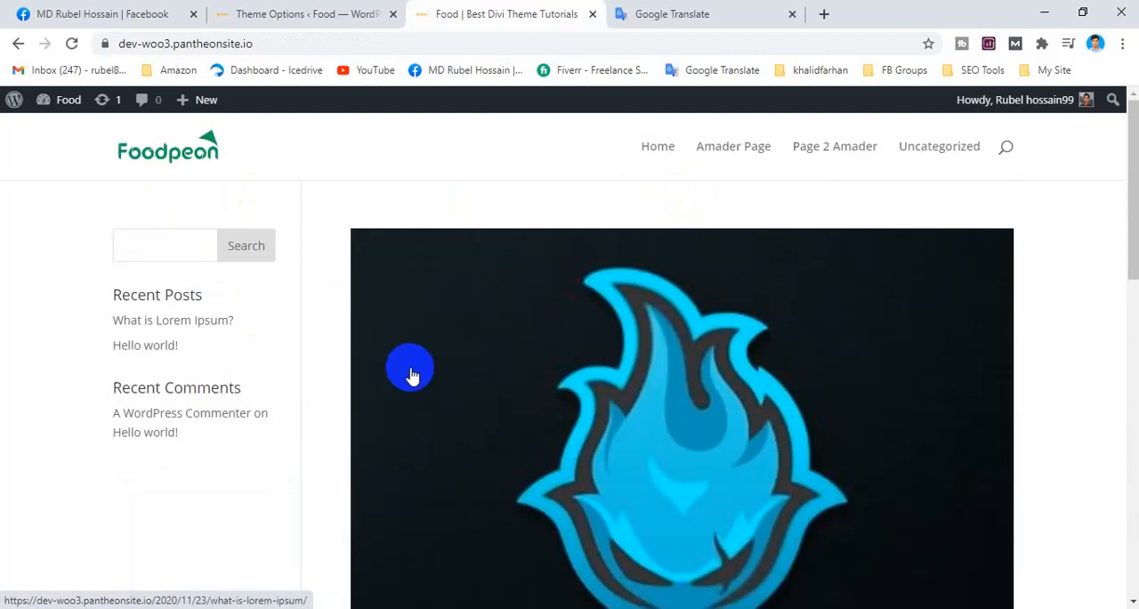
scroll(410, 373, "down", 4)
scroll(404, 254, "up", 3)
left_click(302, 13)
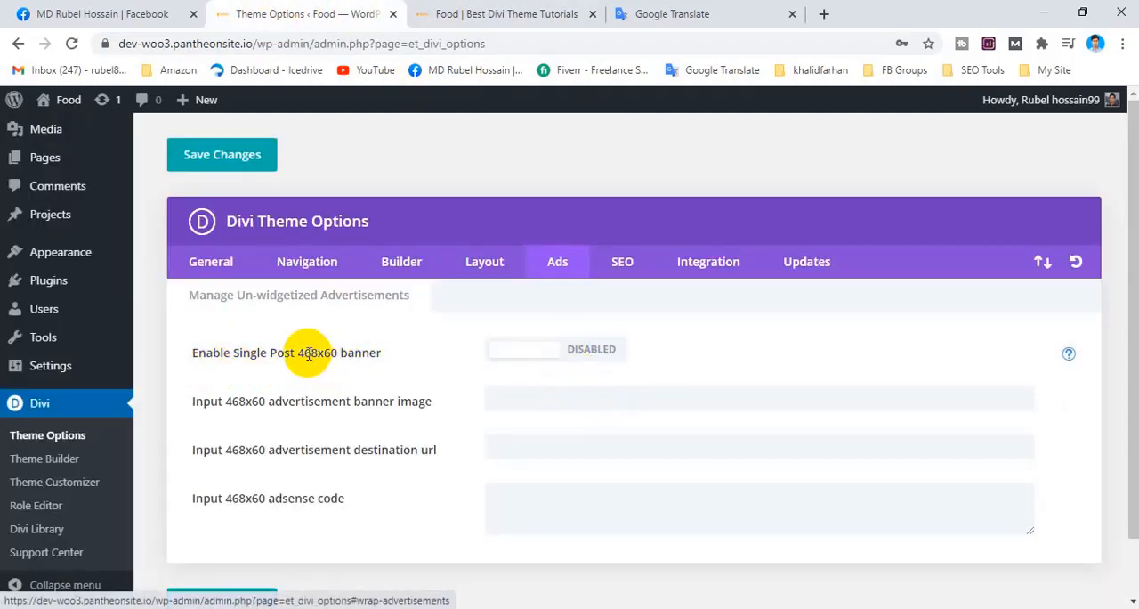
Switch "Enable Single Post 468x60 banner" on and back off, and inspect the banner image, destination url and adsense code fields.
left_click(583, 351)
left_click(552, 357)
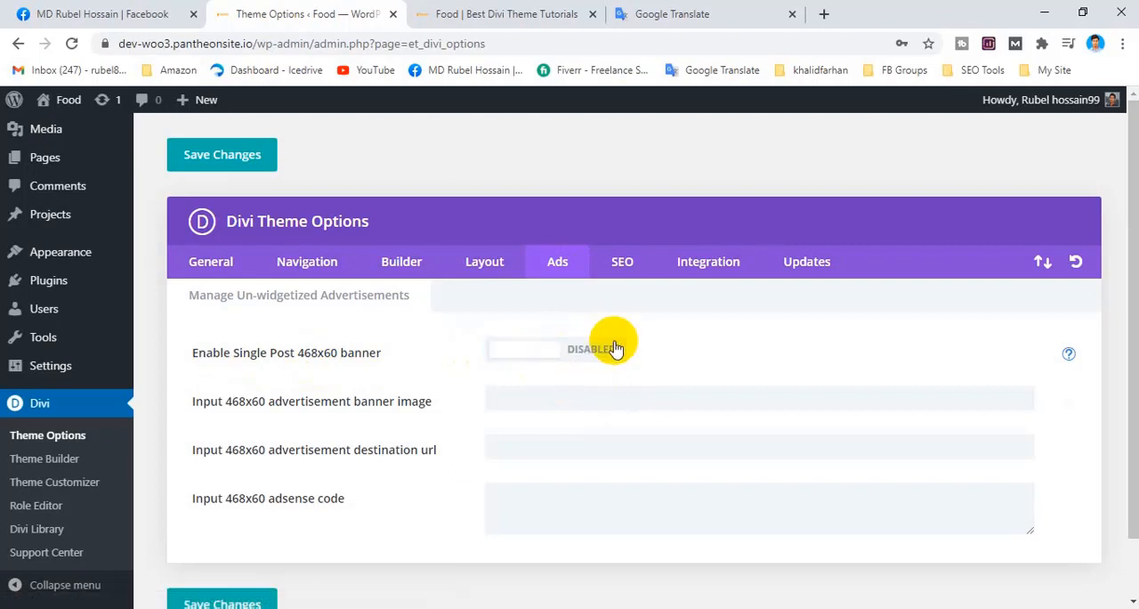
scroll(406, 394, "down", 1)
left_click(522, 332)
left_click(531, 390)
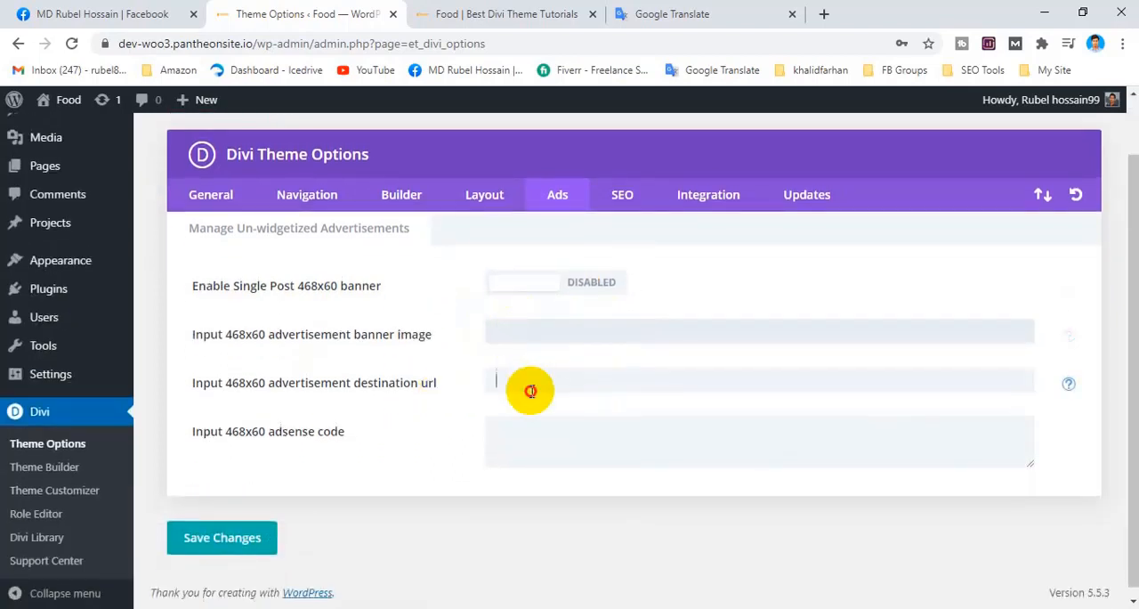
left_click(522, 459)
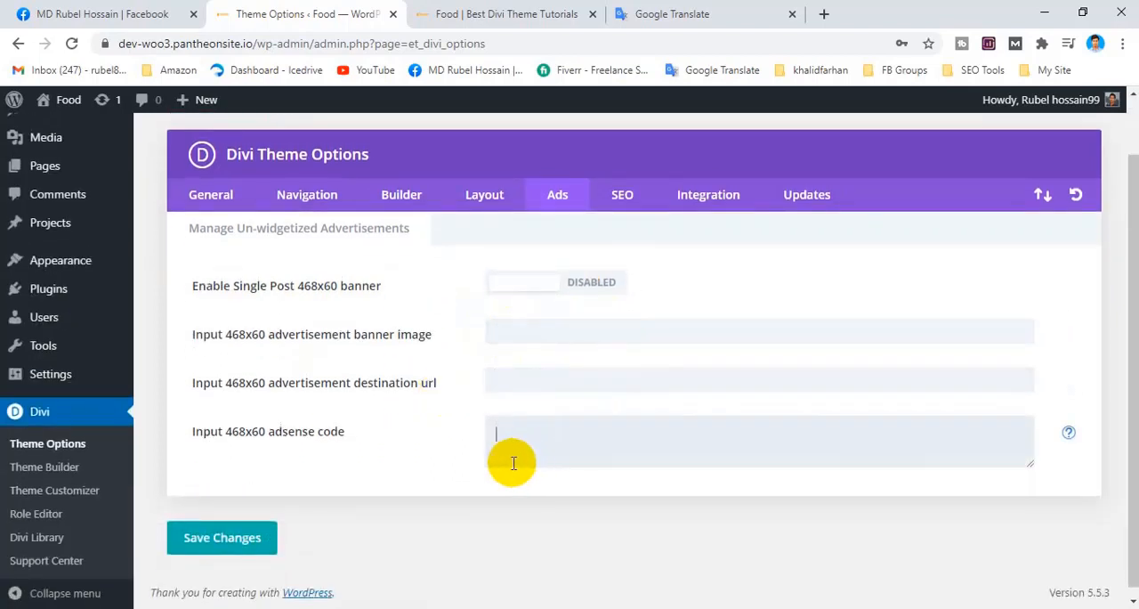
Review the "Input 468x60 advertisement banner image" and "advertisement destination url" options in the Ads settings.
left_click_drag(185, 343, 432, 341)
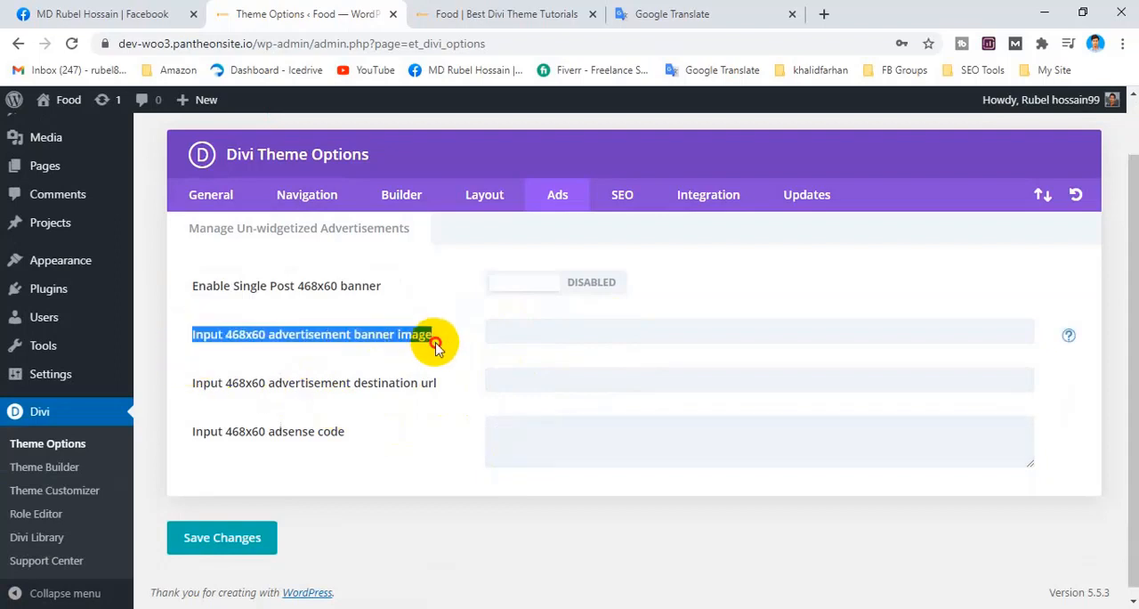
right_click(534, 334)
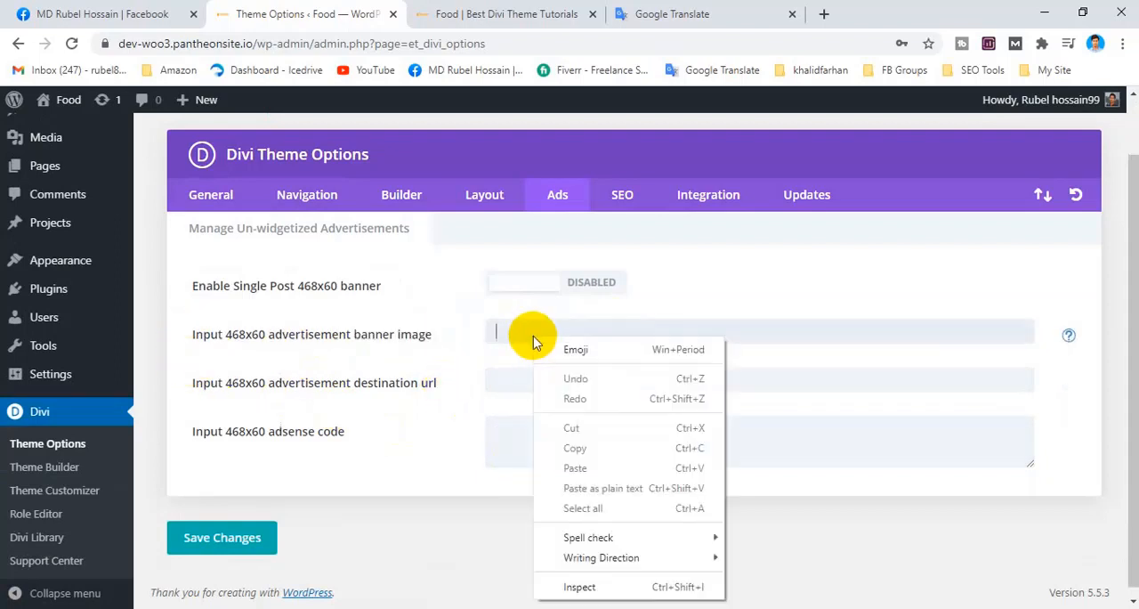
left_click(426, 382)
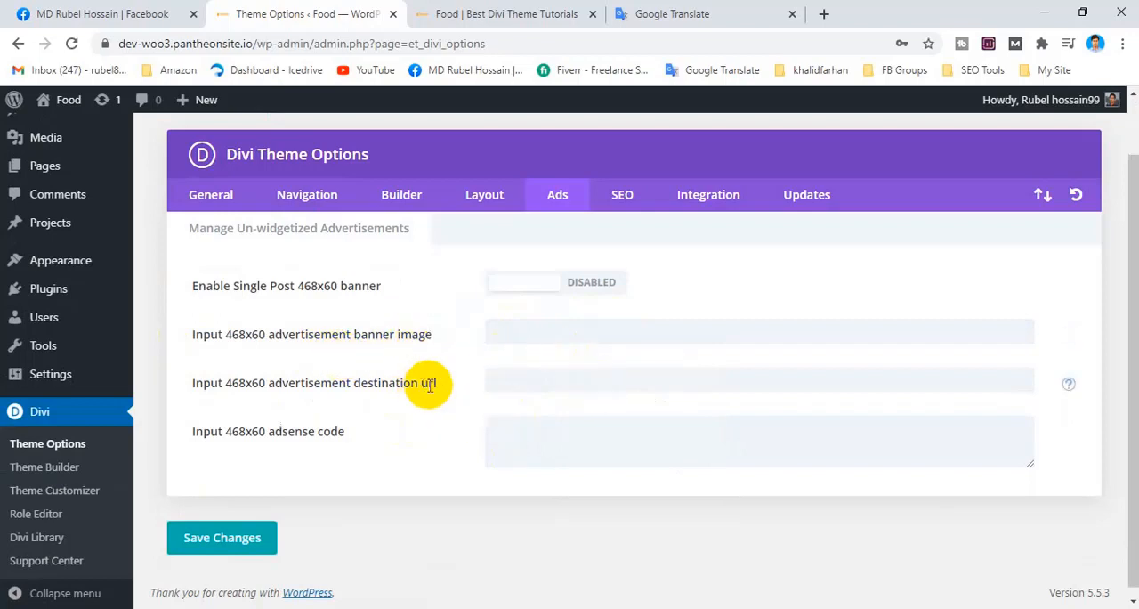
scroll(677, 397, "up", 2)
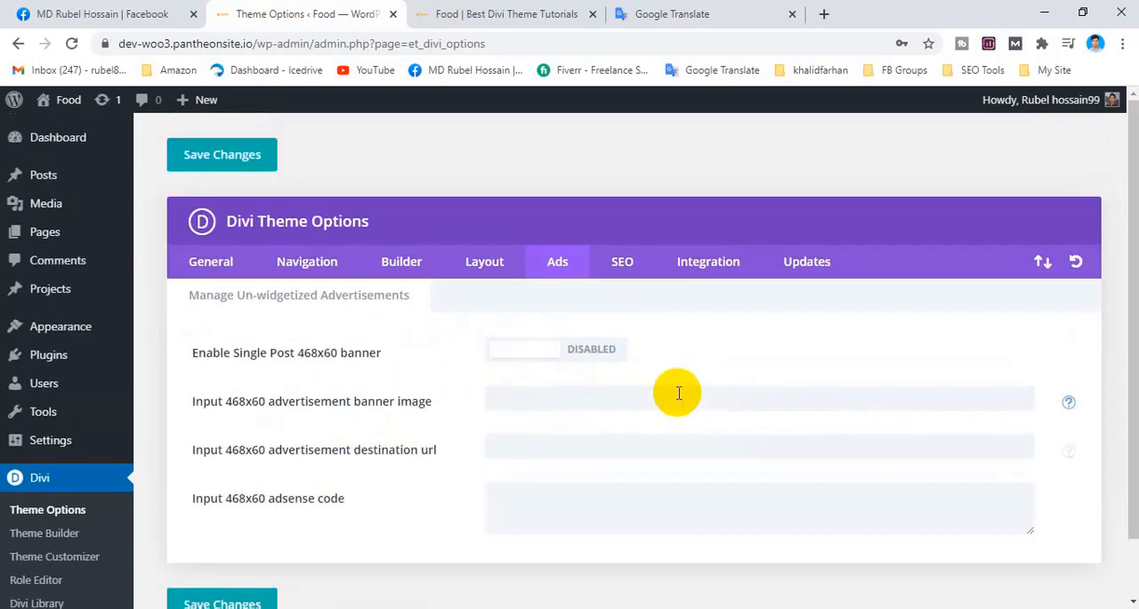
Examine the single post 468x60 banner option and its banner image, destination url and adsense code fields in the Ads settings.
scroll(677, 389, "down", 2)
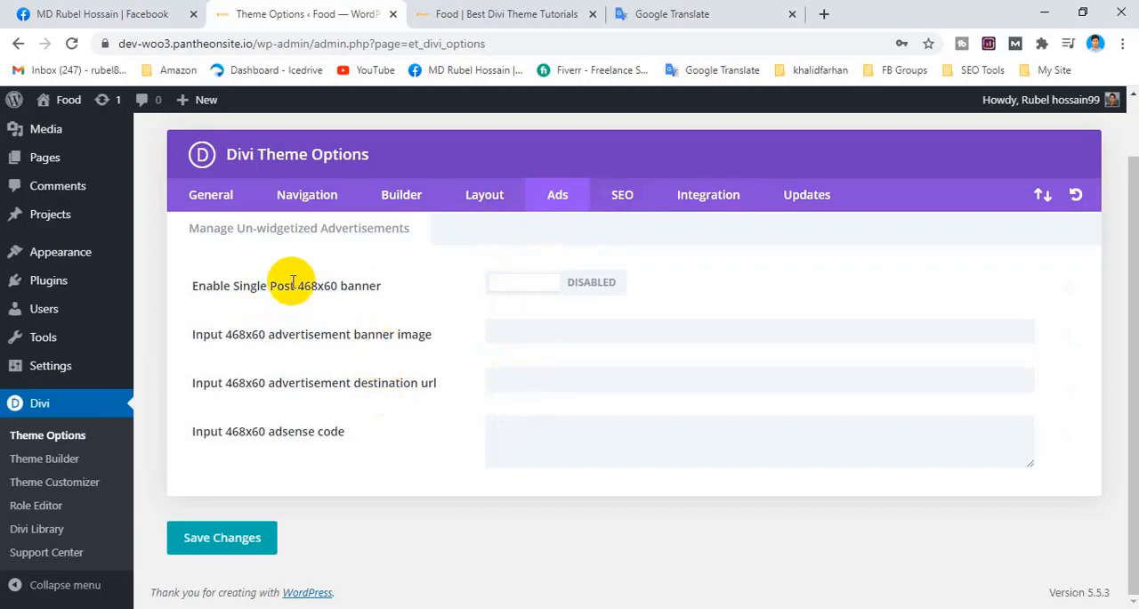
left_click_drag(191, 285, 392, 454)
left_click(392, 454)
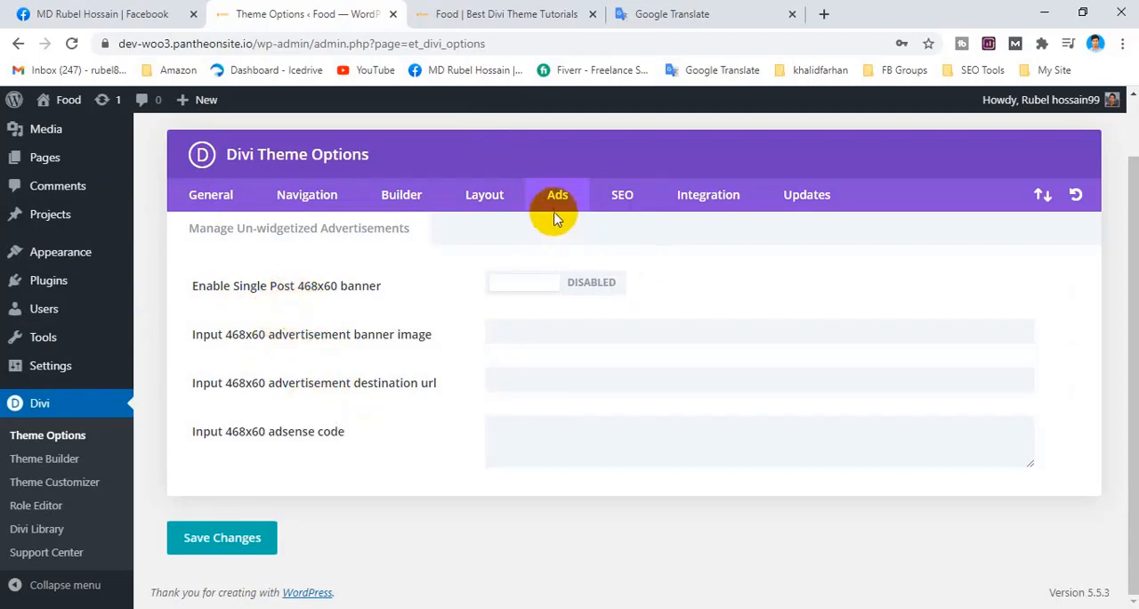
triple_click(227, 158)
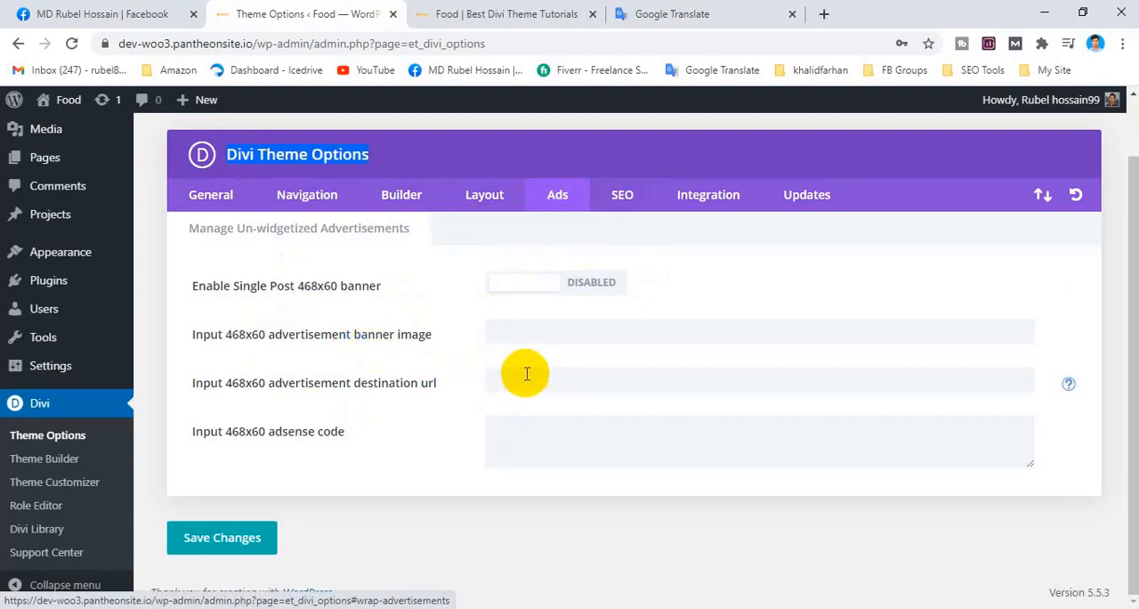
left_click(406, 171)
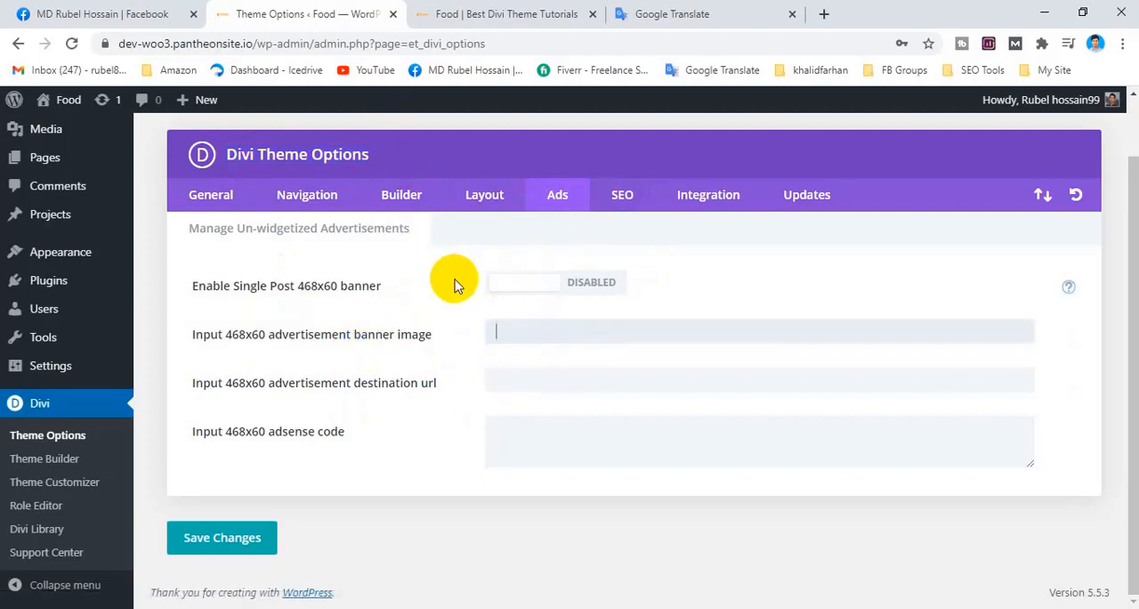
left_click(554, 332)
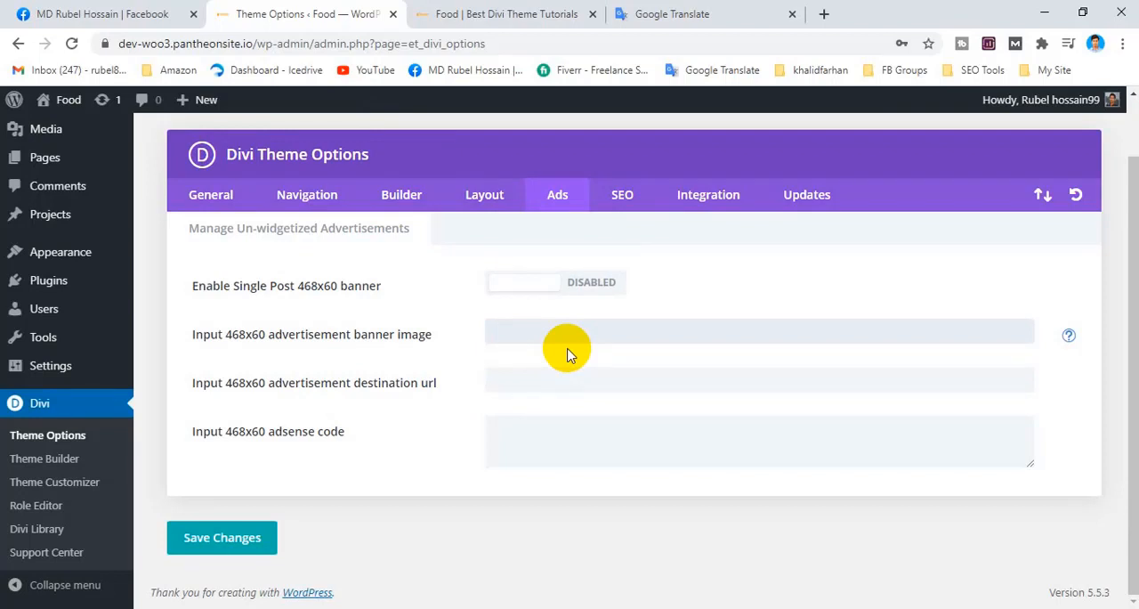
right_click(516, 329)
left_click(476, 381)
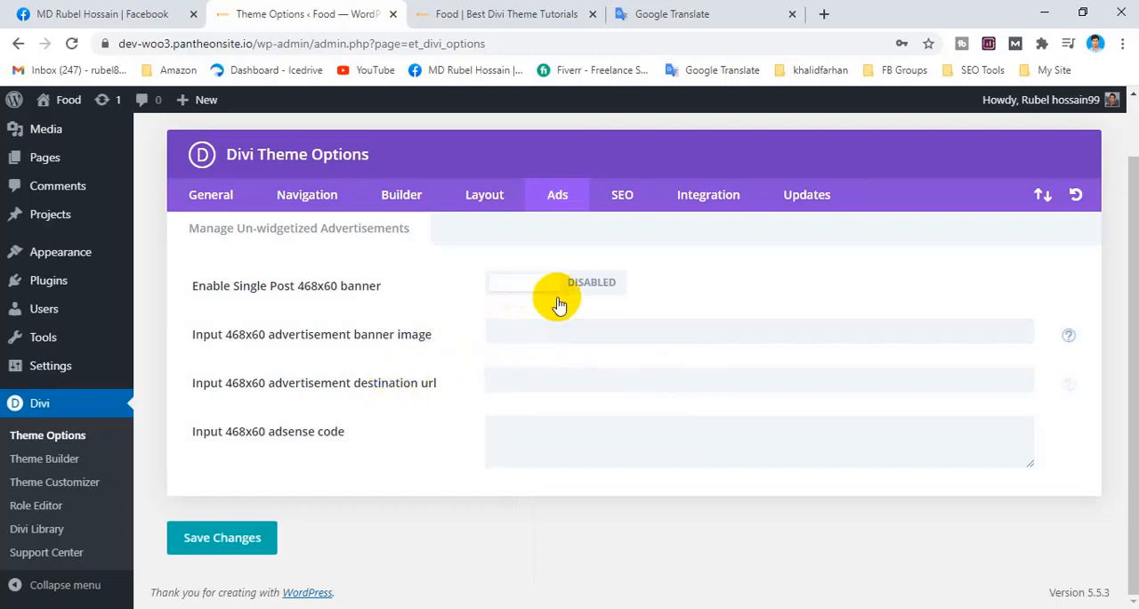
Open Divi's SEO settings, look through the Homepage SEO options and open Single Post Page SEO.
left_click(638, 197)
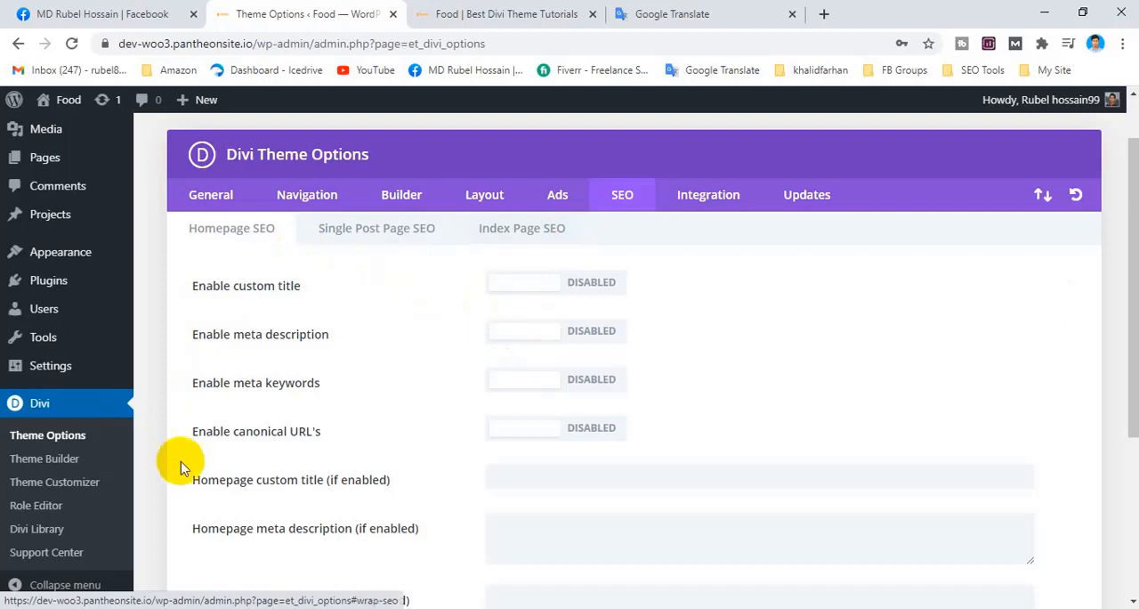
scroll(304, 435, "down", 1)
scroll(304, 435, "down", 2)
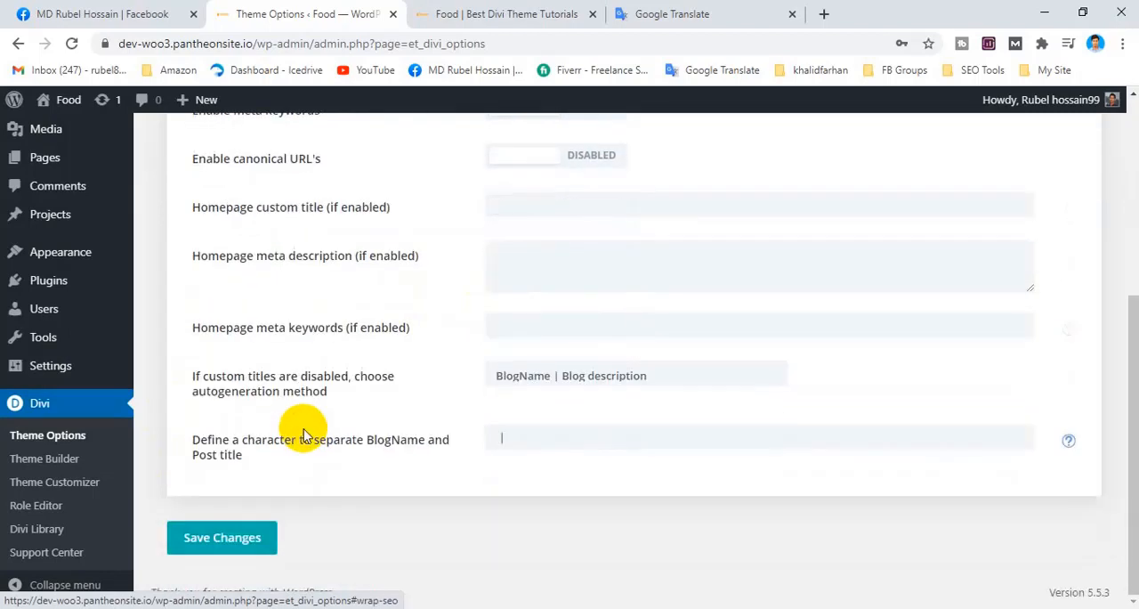
scroll(305, 436, "up", 4)
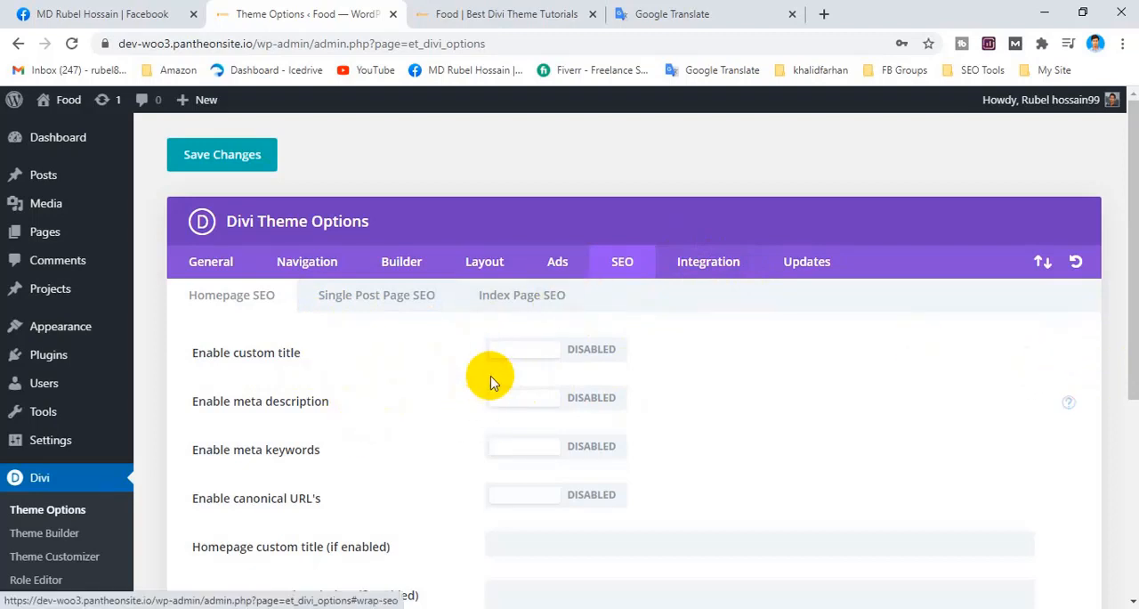
scroll(489, 374, "down", 3)
scroll(487, 375, "up", 3)
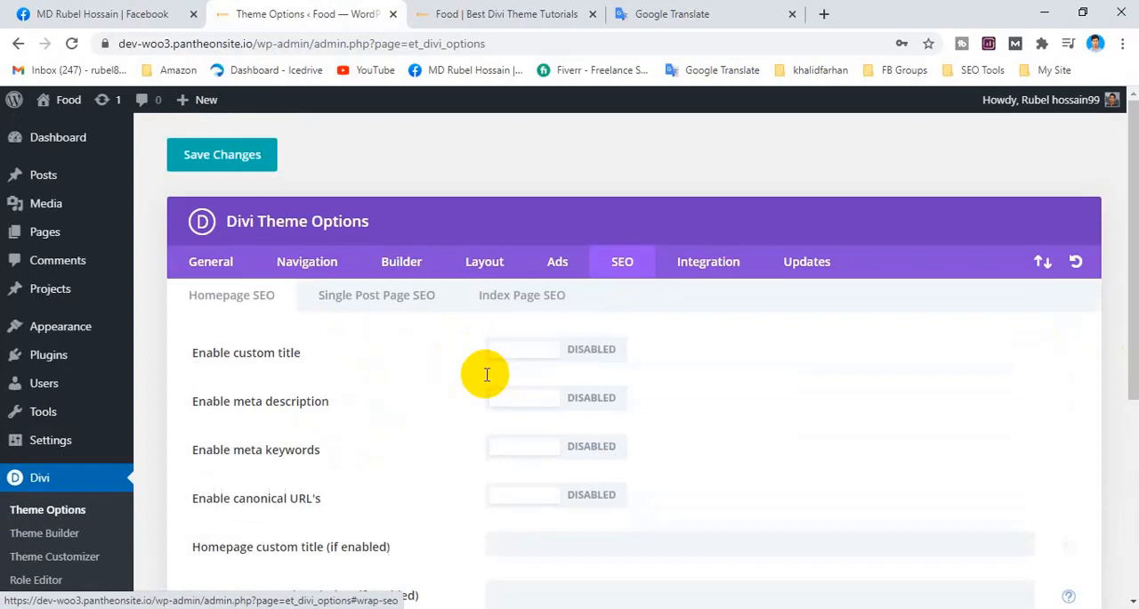
left_click(390, 296)
Open Divi's Integration settings and look through the code toggles and the head, body, post top and post bottom code fields.
left_click(708, 262)
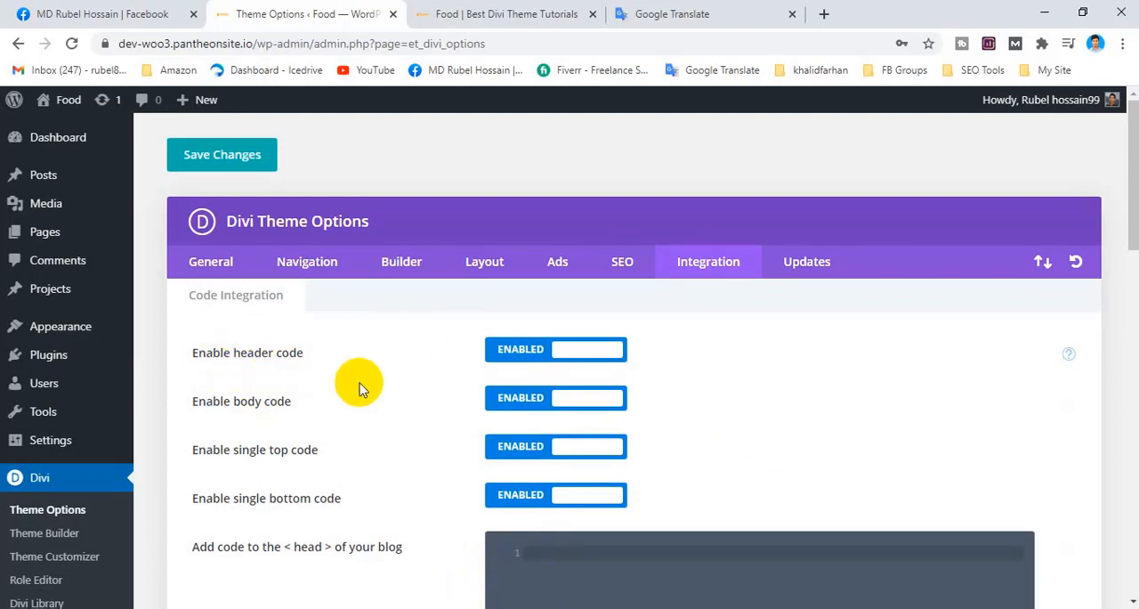
scroll(364, 331, "down", 2)
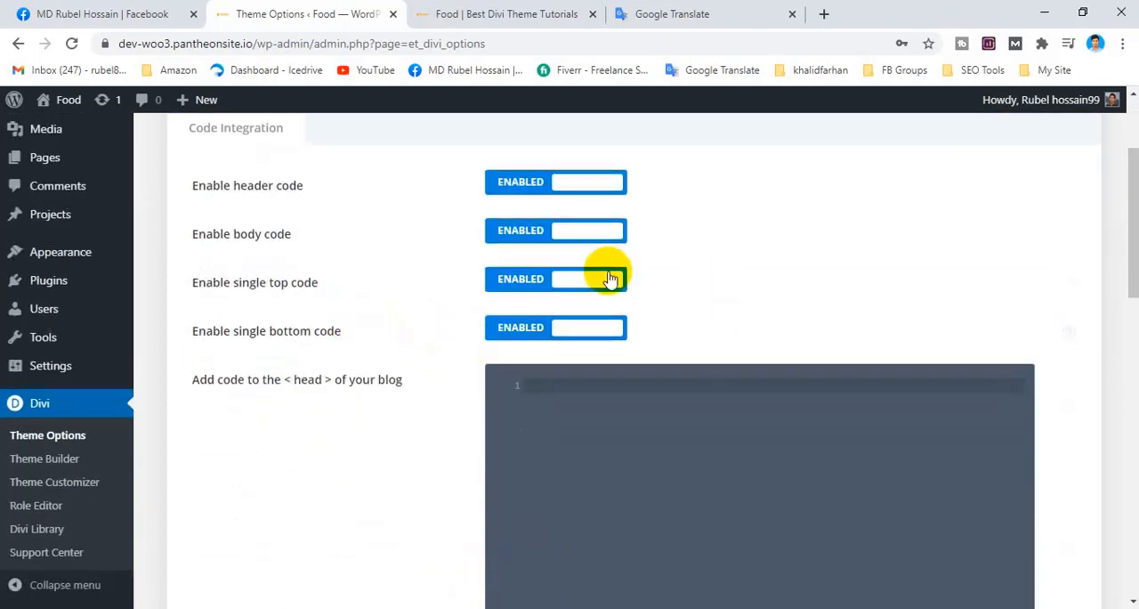
scroll(623, 279, "up", 2)
scroll(466, 402, "down", 3)
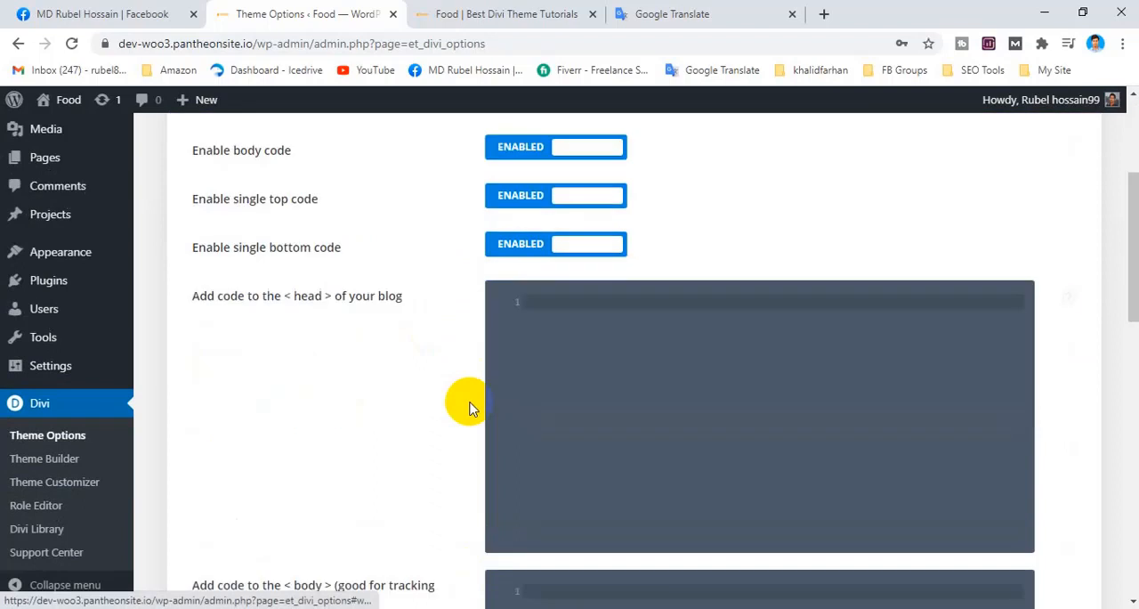
scroll(471, 381, "down", 7)
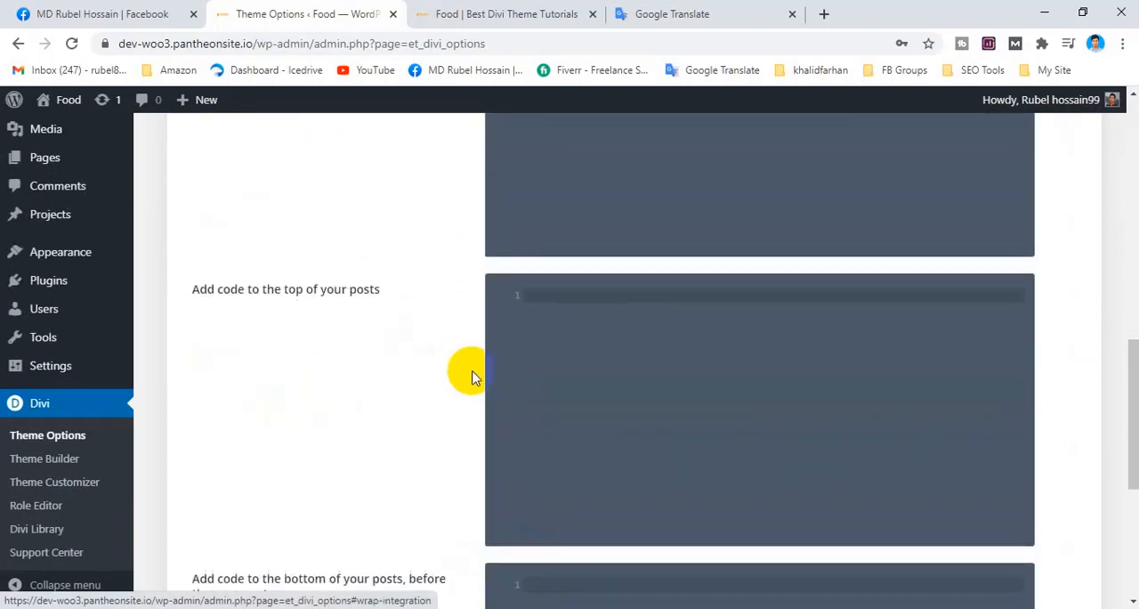
scroll(472, 378, "down", 3)
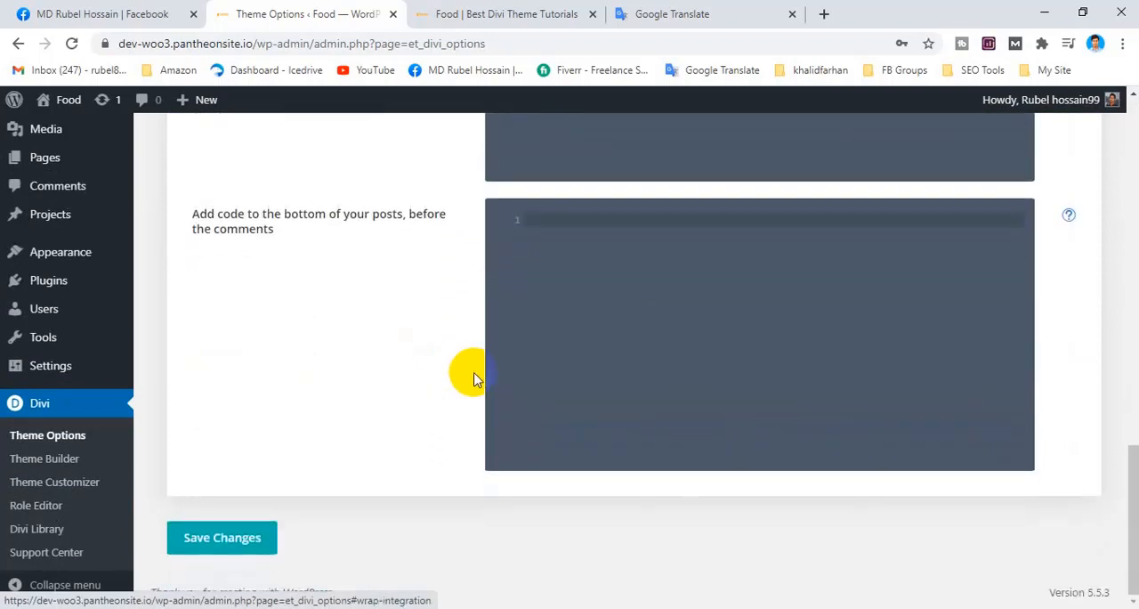
scroll(473, 378, "up", 4)
scroll(485, 378, "up", 5)
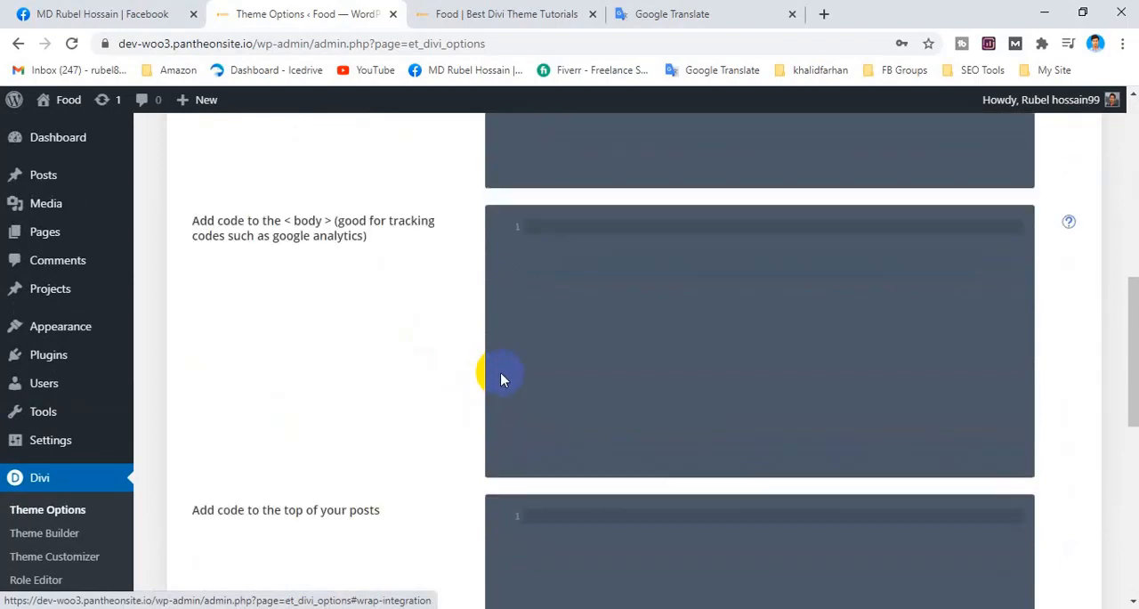
scroll(503, 376, "up", 4)
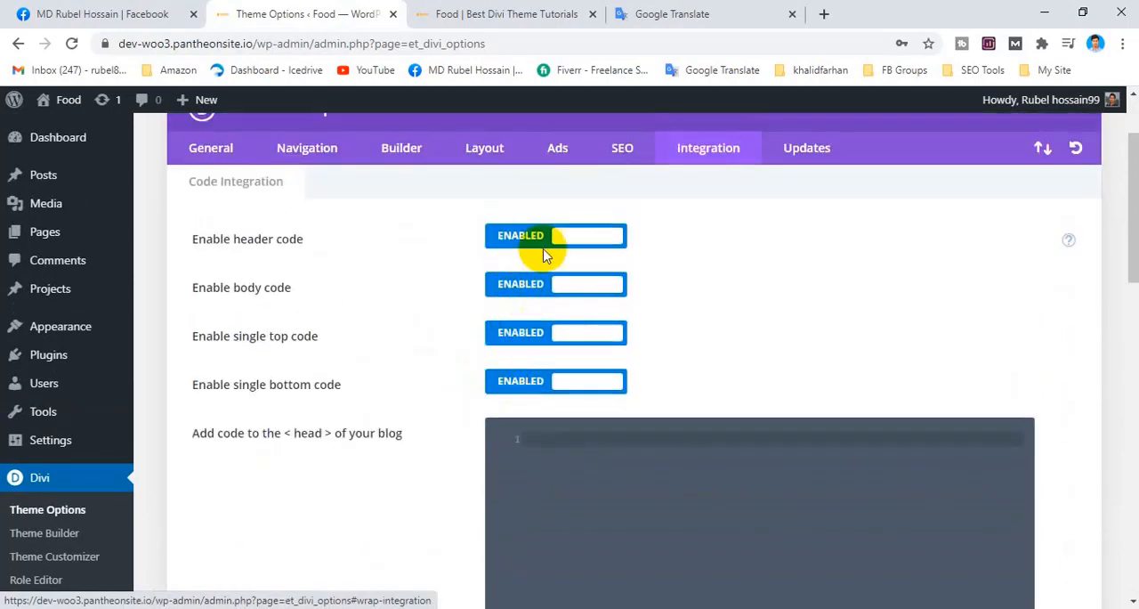
Compare "Enable header code" and "Enable body code" with the head and body code fields, and review the post code fields.
triple_click(196, 238)
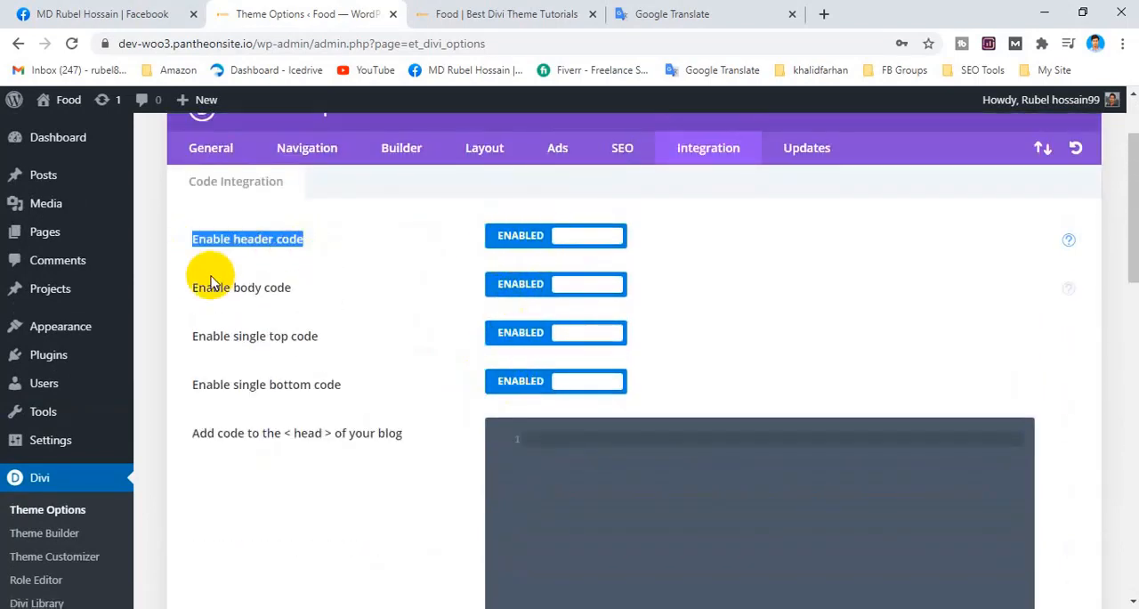
triple_click(195, 283)
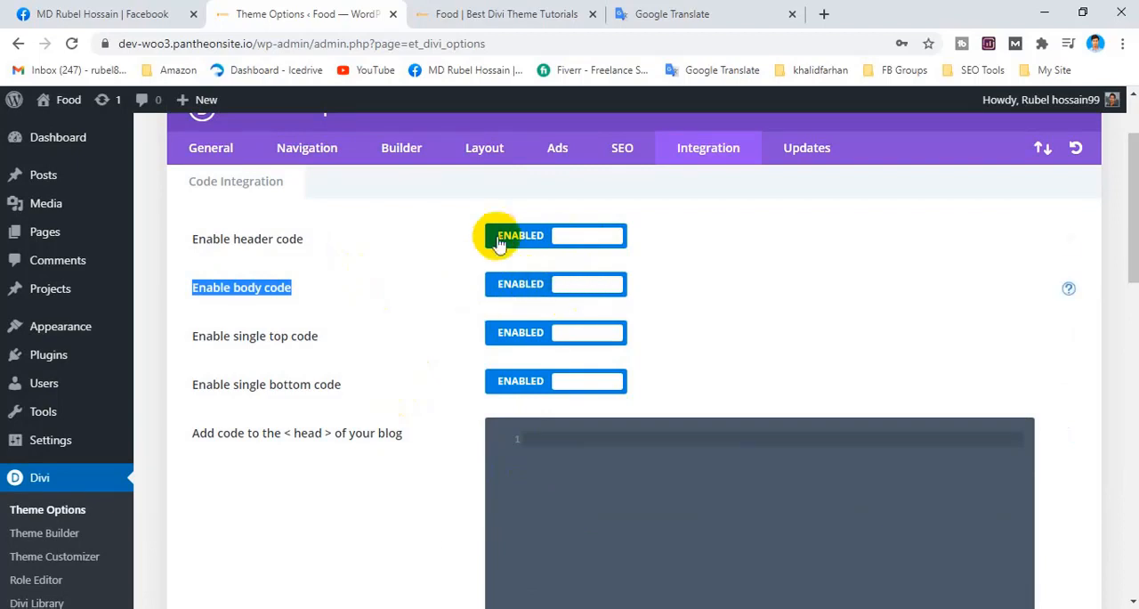
scroll(869, 326, "down", 2)
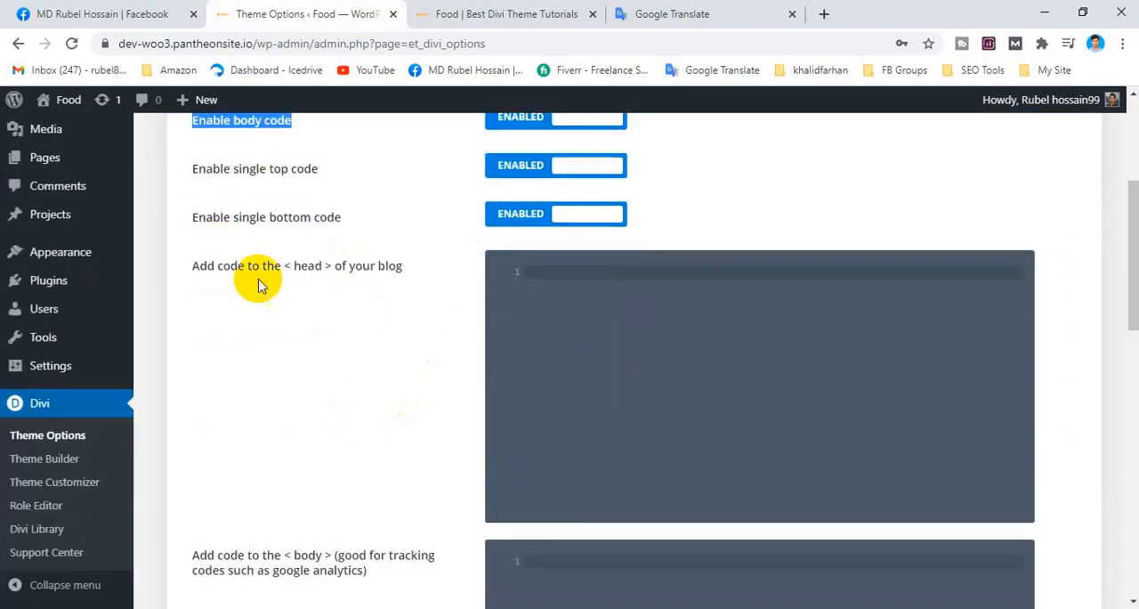
left_click_drag(285, 264, 323, 272)
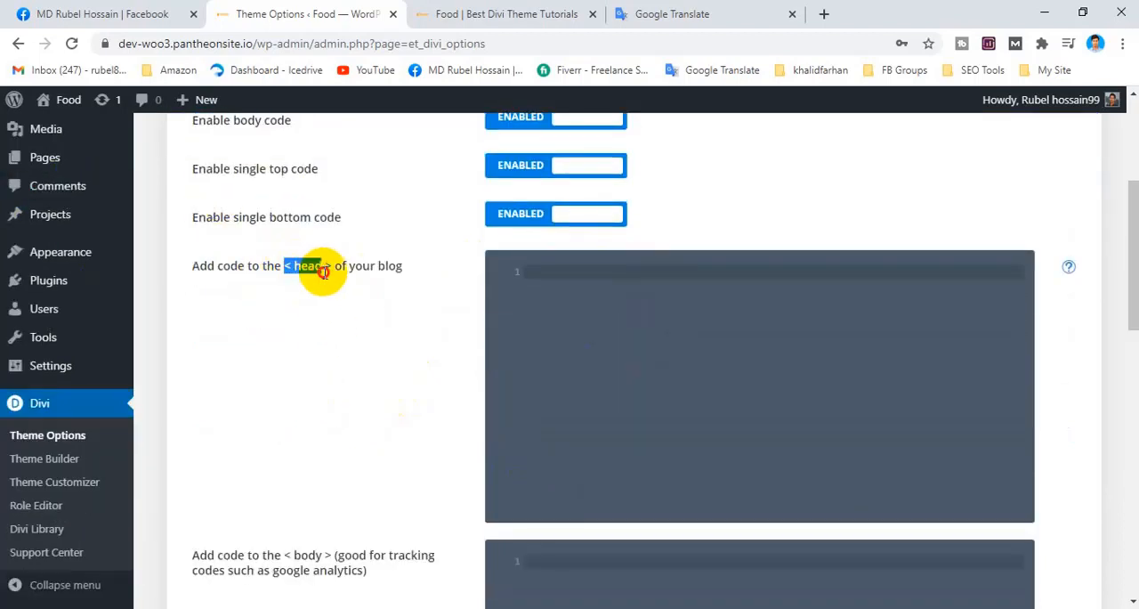
scroll(467, 312, "down", 2)
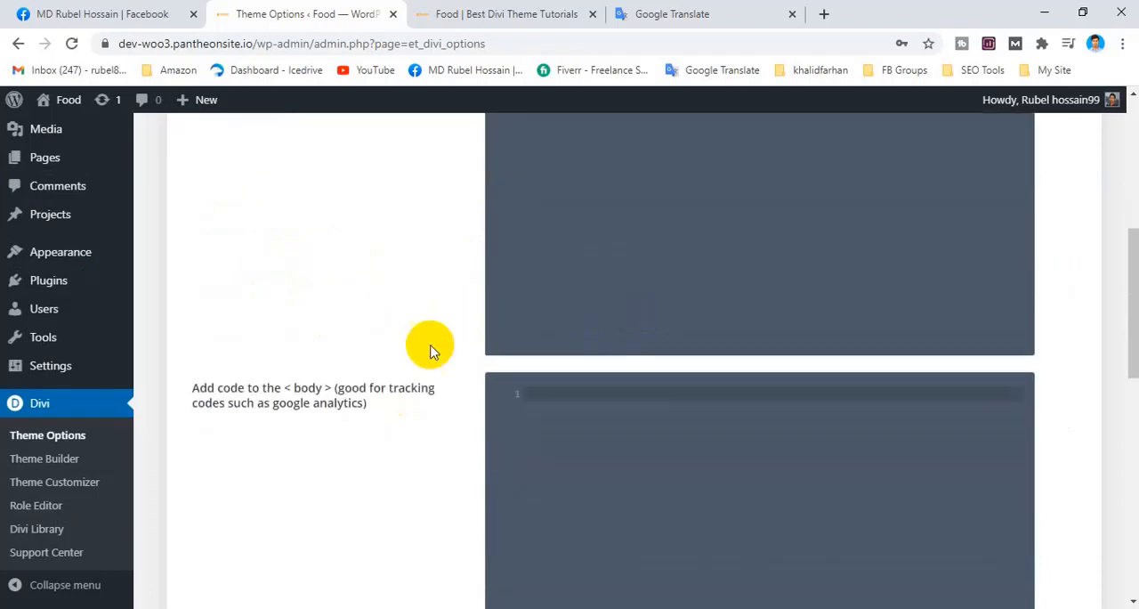
left_click_drag(293, 389, 365, 388)
scroll(356, 383, "down", 4)
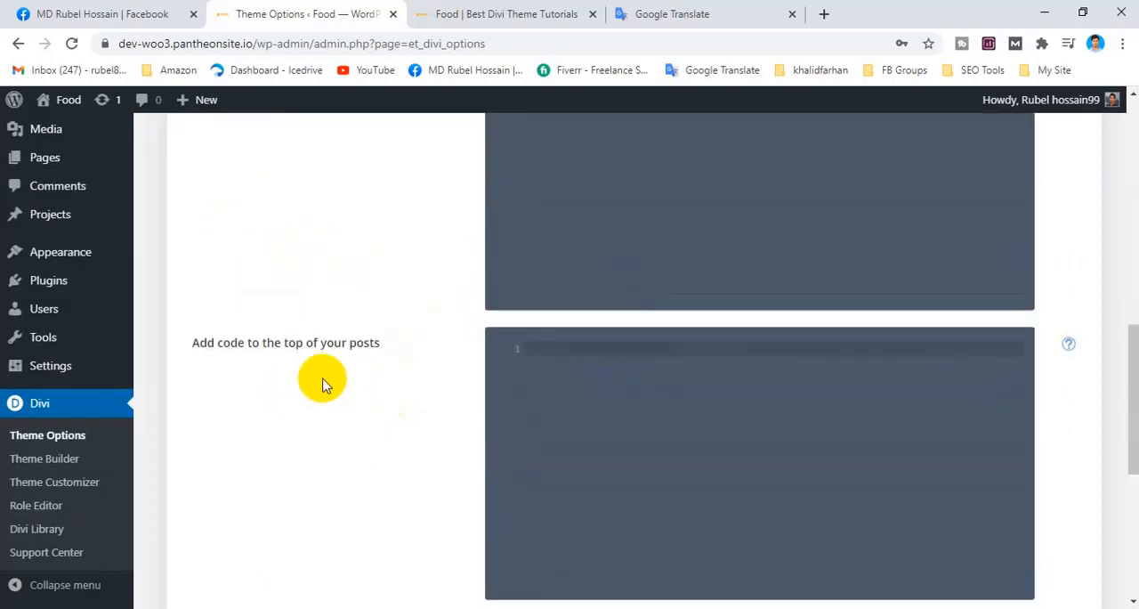
scroll(301, 367, "down", 3)
scroll(586, 411, "down", 2)
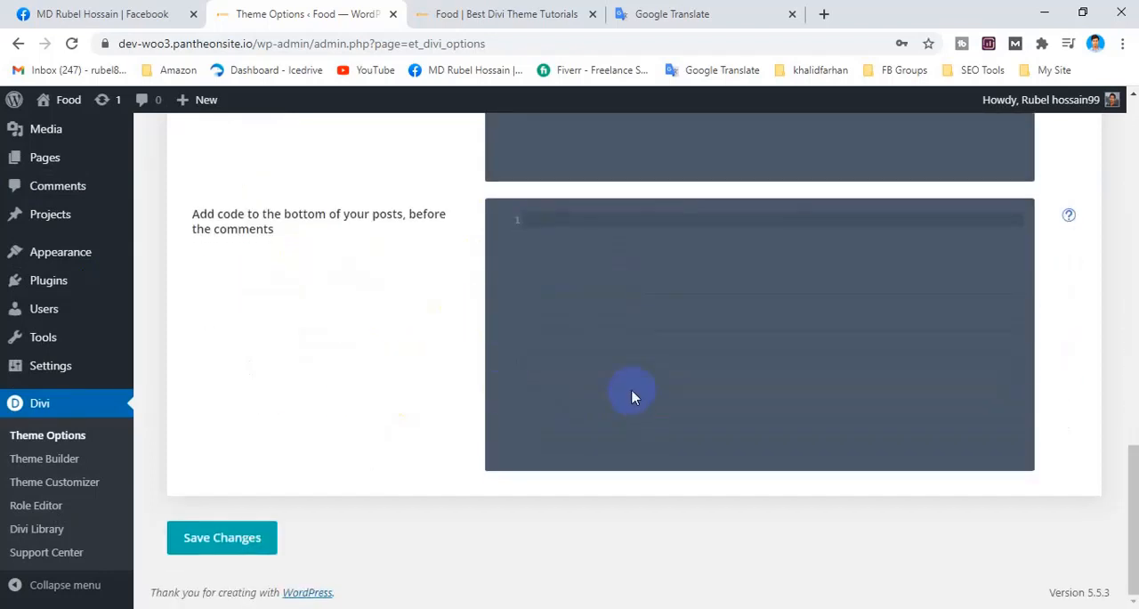
Focus the "Add code to the < head > of your blog" field and look over the code area below it.
scroll(632, 389, "up", 12)
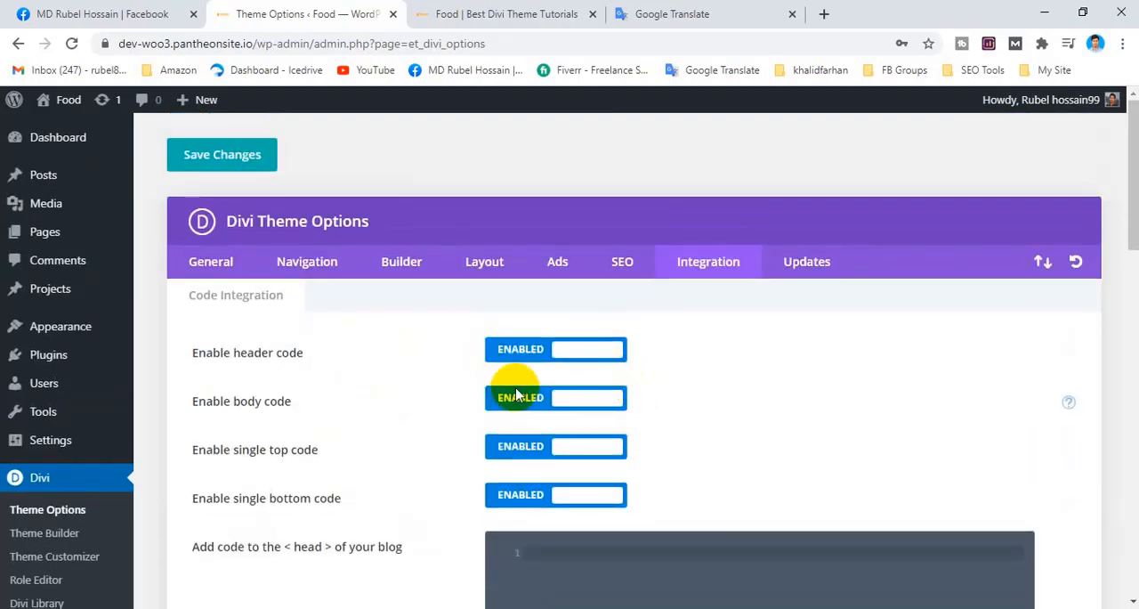
scroll(525, 409, "down", 3)
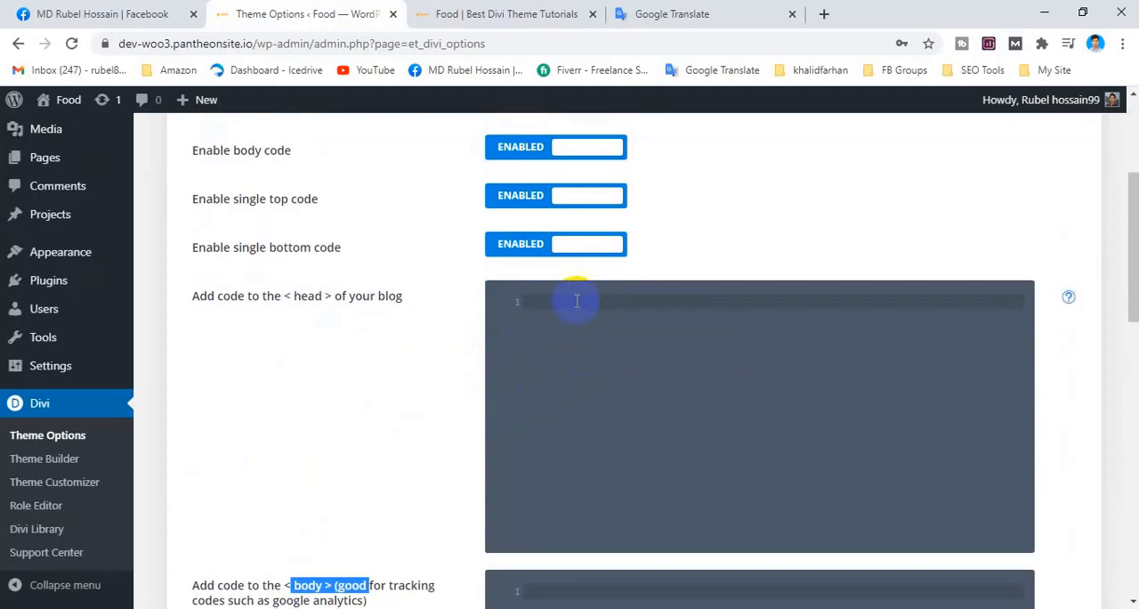
left_click(577, 301)
scroll(105, 552, "down", 1)
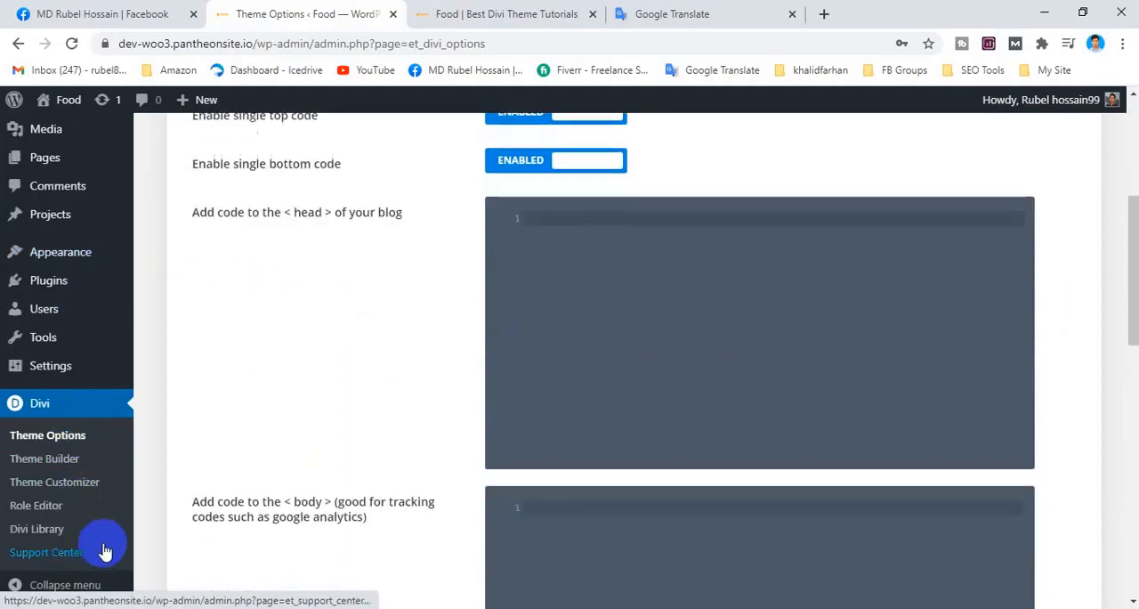
Open Divi's General settings and review the Custom CSS field at the end of the options.
scroll(195, 499, "up", 3)
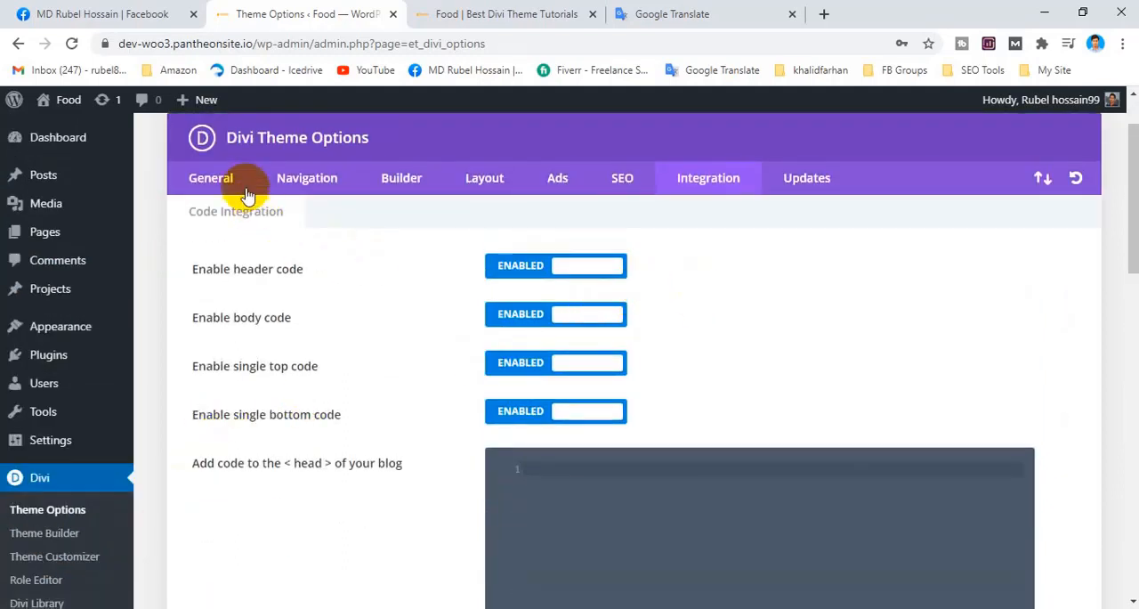
left_click(247, 191)
scroll(382, 364, "down", 15)
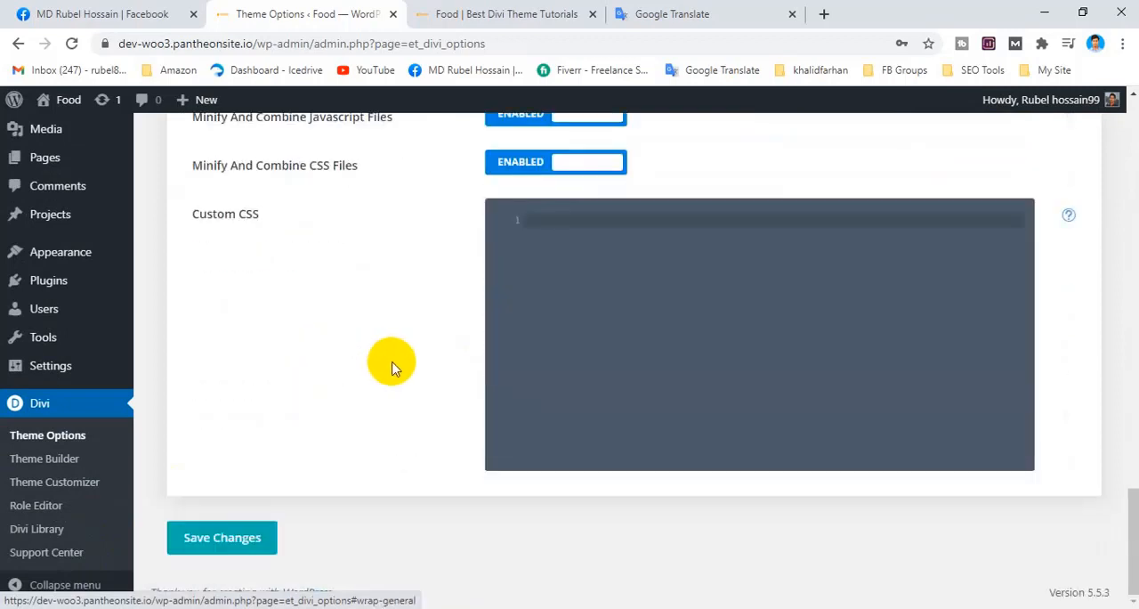
mouse_move(76, 365)
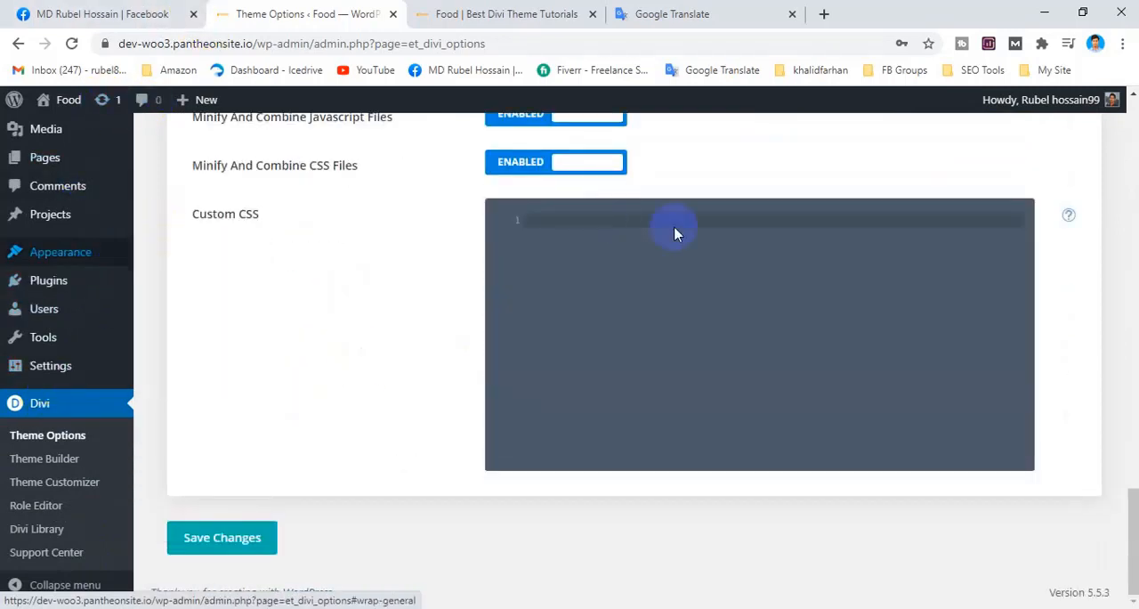
scroll(674, 228, "up", 15)
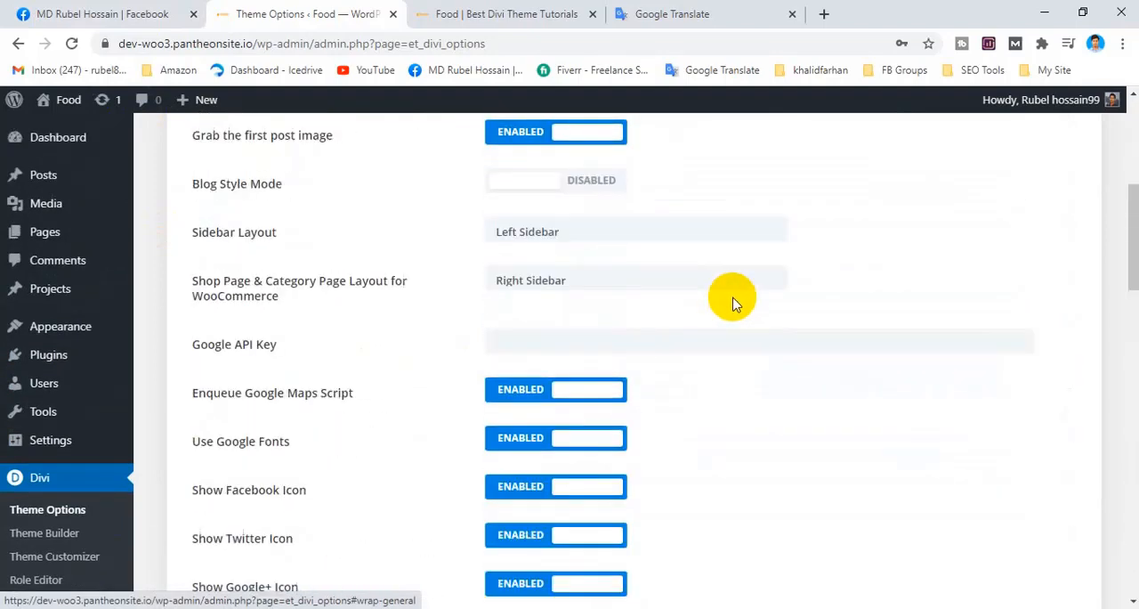
scroll(733, 303, "up", 5)
Return to the Integration settings, review the code toggles and place the cursor in the < head > code field.
left_click(719, 264)
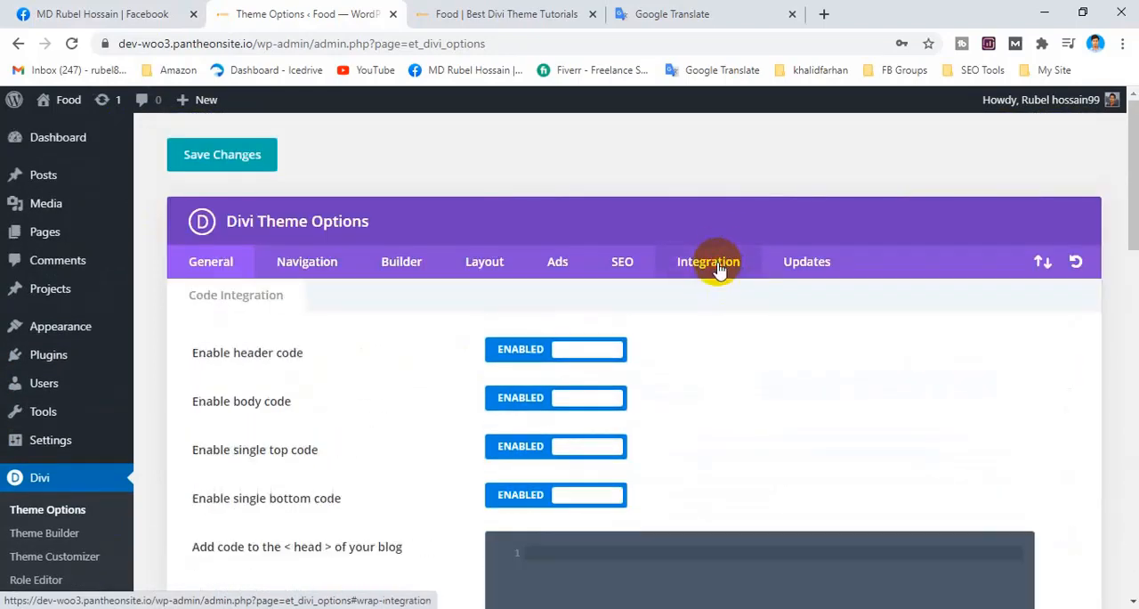
scroll(605, 402, "down", 2)
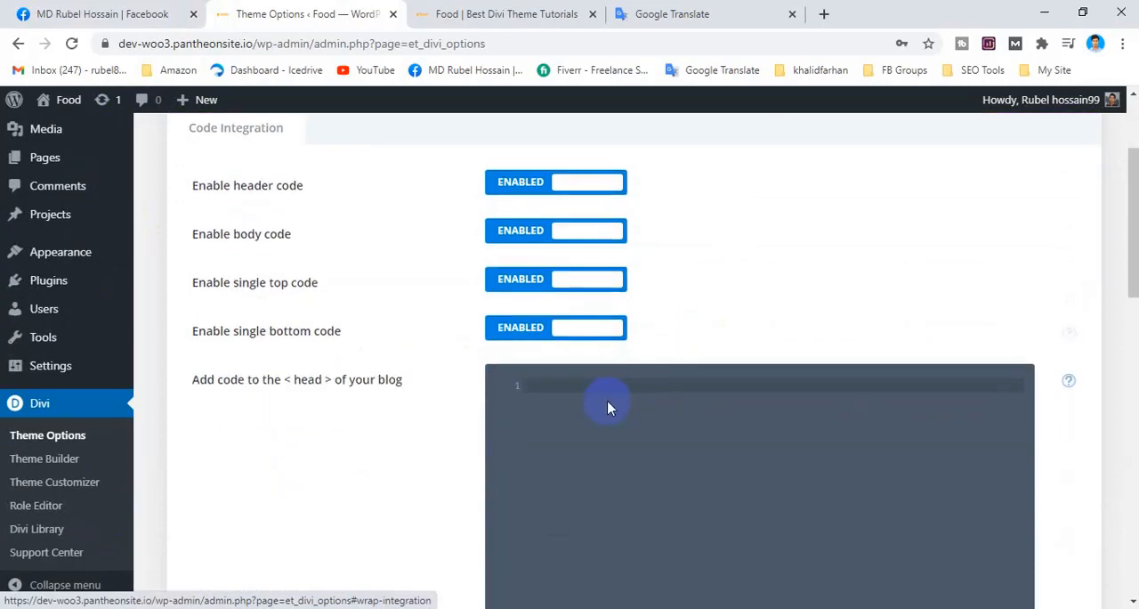
scroll(606, 389, "up", 2)
scroll(552, 417, "down", 2)
scroll(543, 409, "up", 2)
scroll(552, 392, "down", 3)
left_click(544, 313)
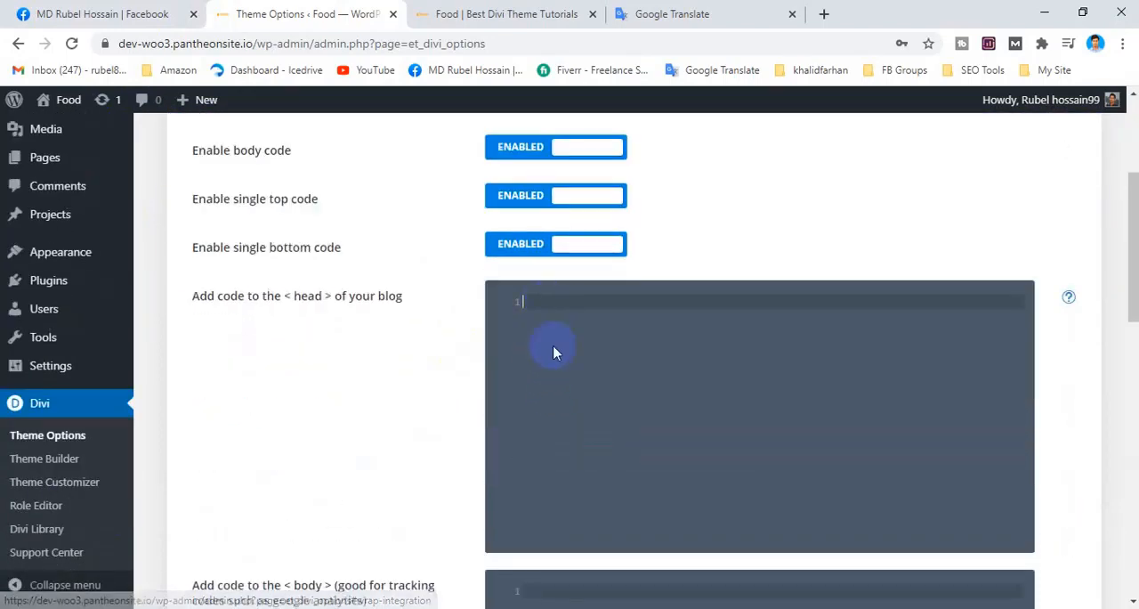
scroll(562, 374, "up", 3)
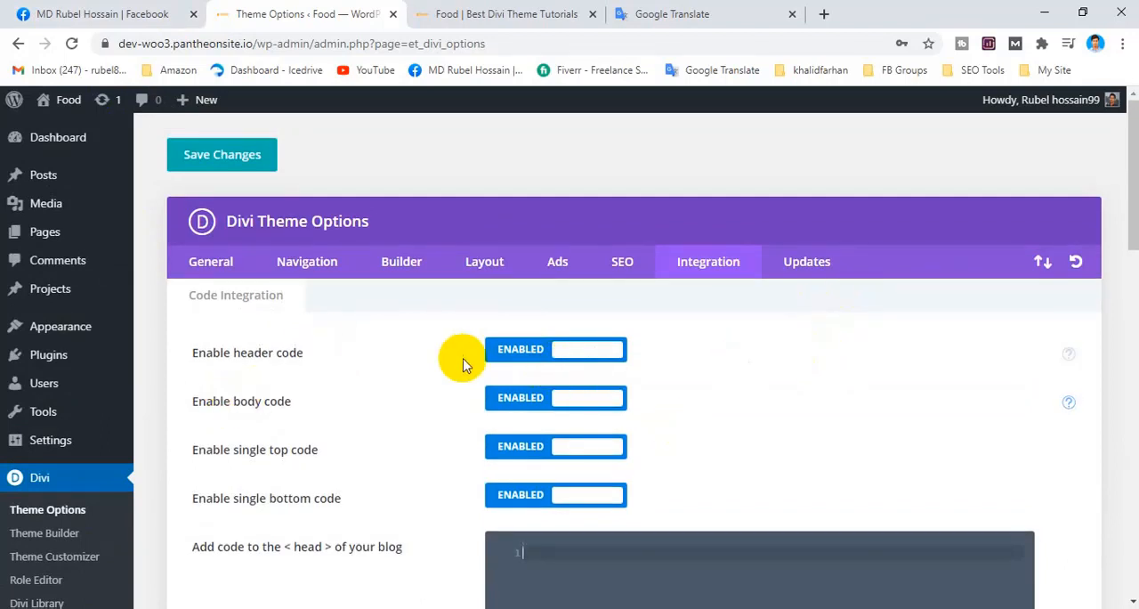
Review the header and body code toggles with the < head > and < body > code fields, and open Divi's Updates settings.
left_click_drag(191, 349, 348, 391)
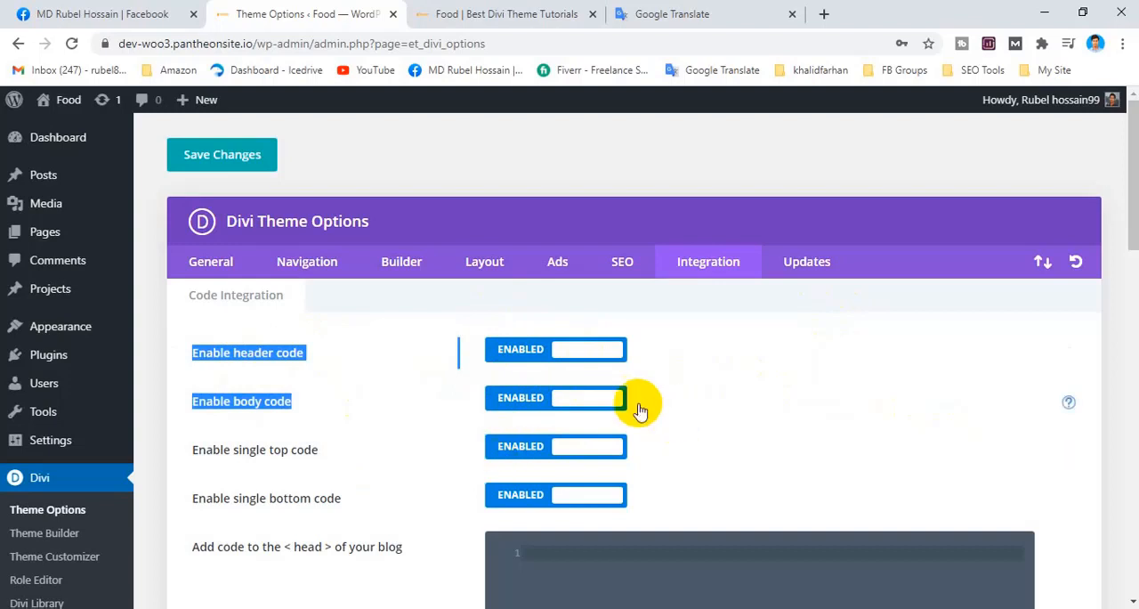
left_click(626, 179)
scroll(315, 412, "down", 2)
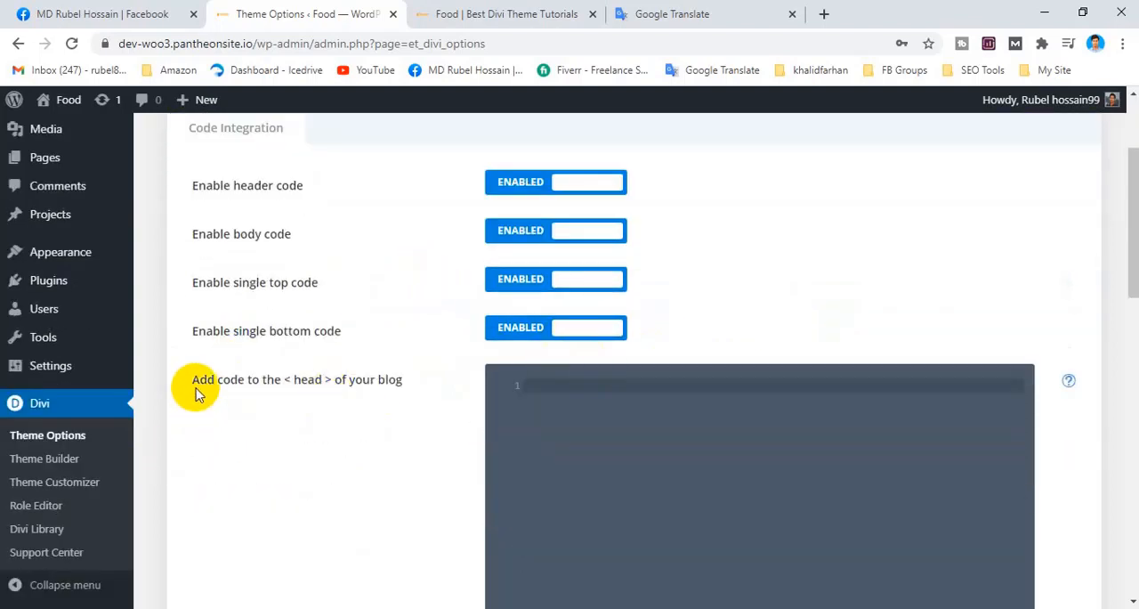
left_click_drag(198, 380, 363, 377)
scroll(415, 392, "down", 2)
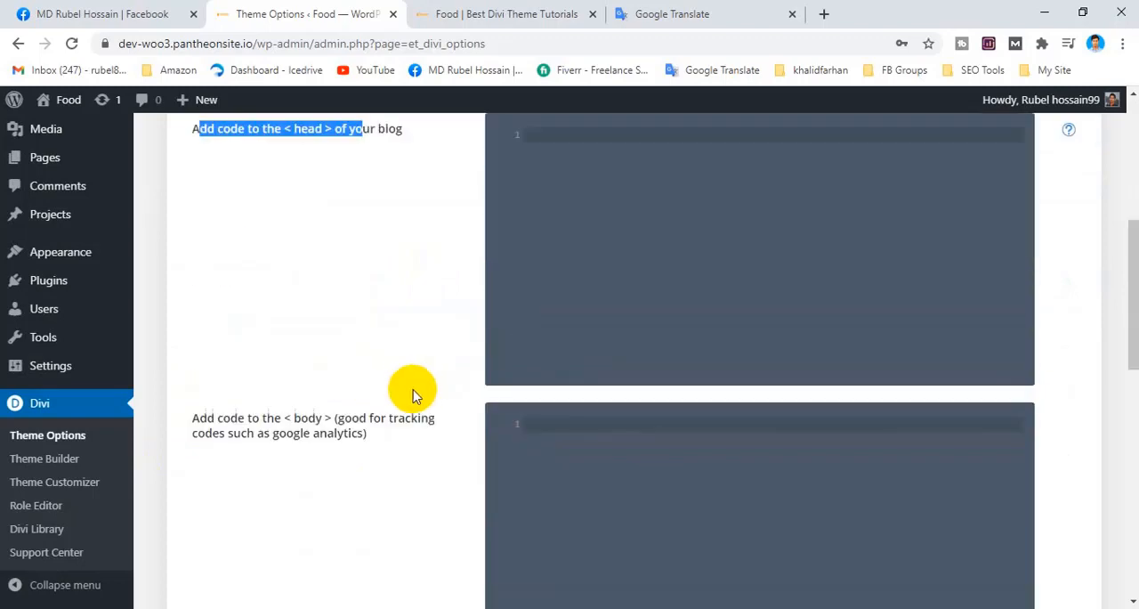
scroll(267, 438, "down", 2)
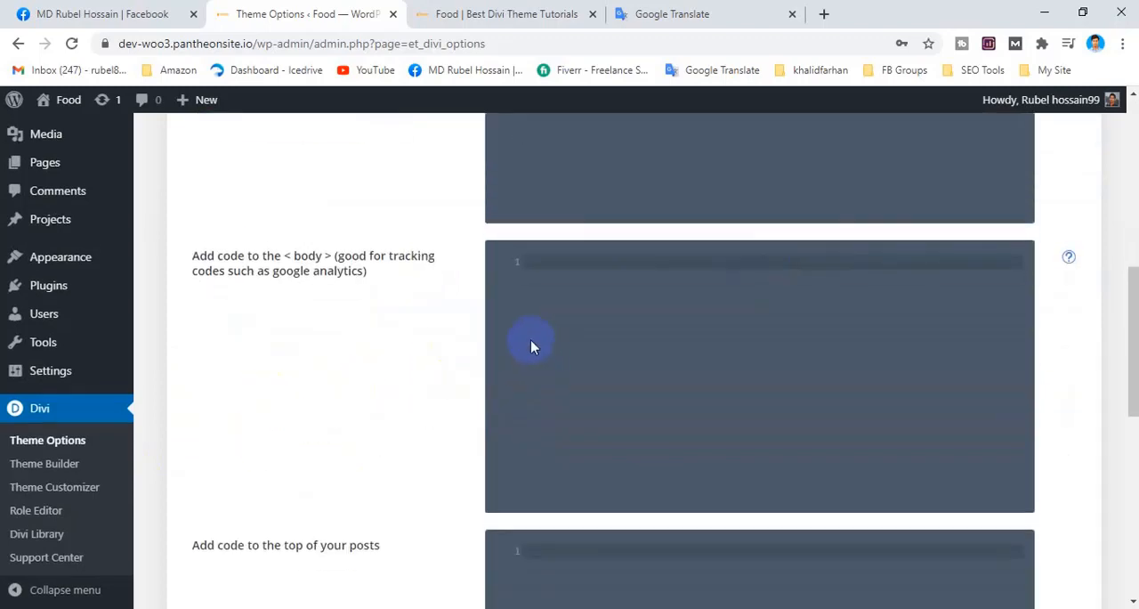
scroll(531, 339, "up", 7)
scroll(712, 412, "down", 3)
scroll(717, 376, "up", 3)
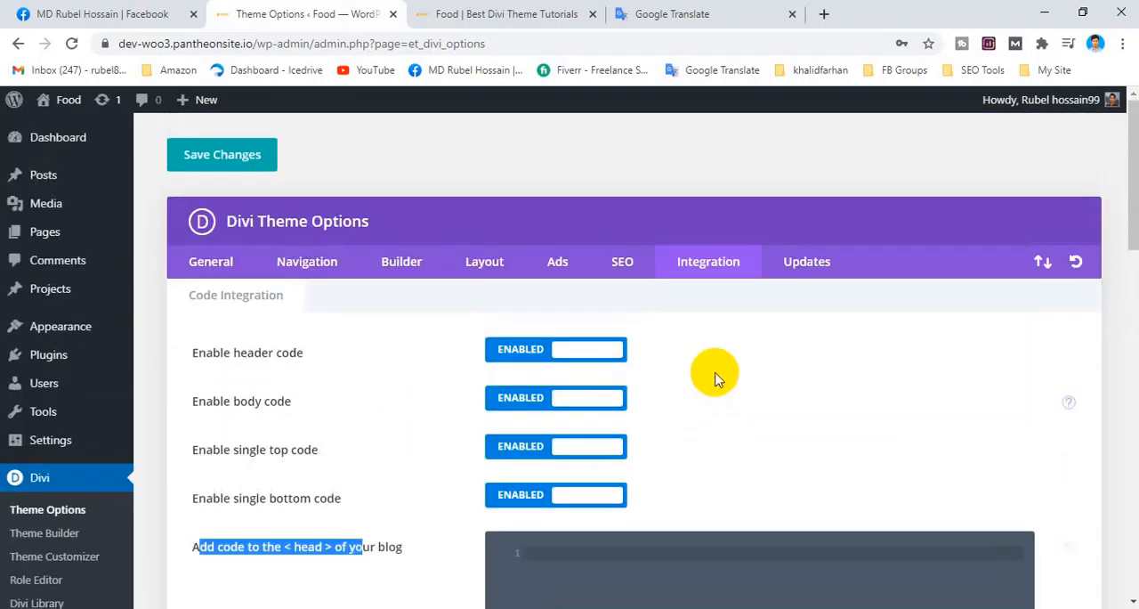
left_click(813, 267)
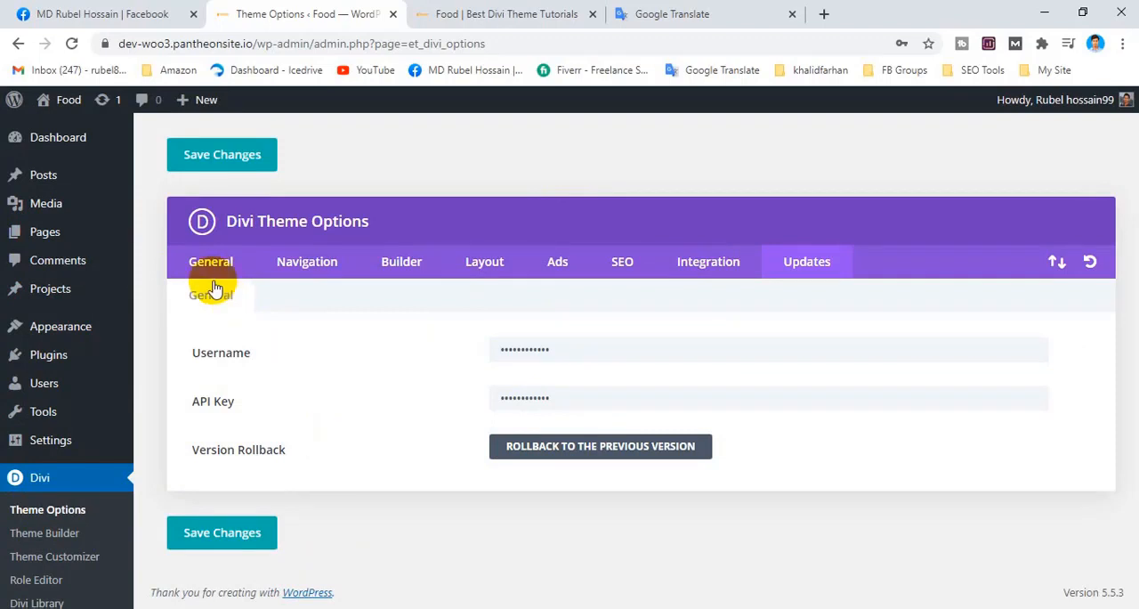
Open Amader Page for editing from the list of pages and look over its editor, from the title to the custom fields.
left_click(52, 235)
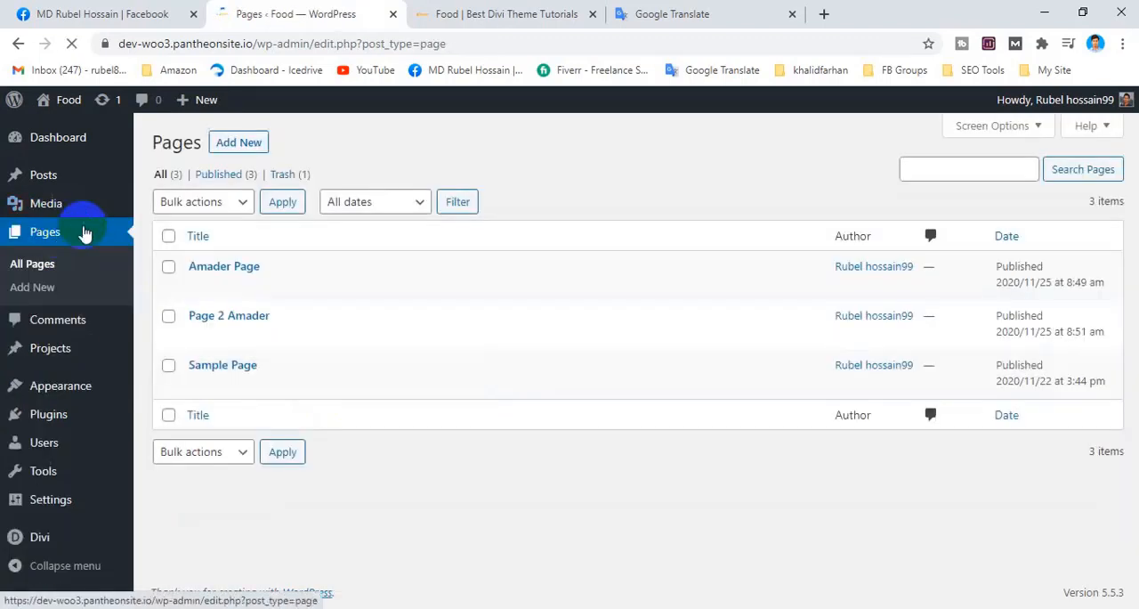
left_click(197, 286)
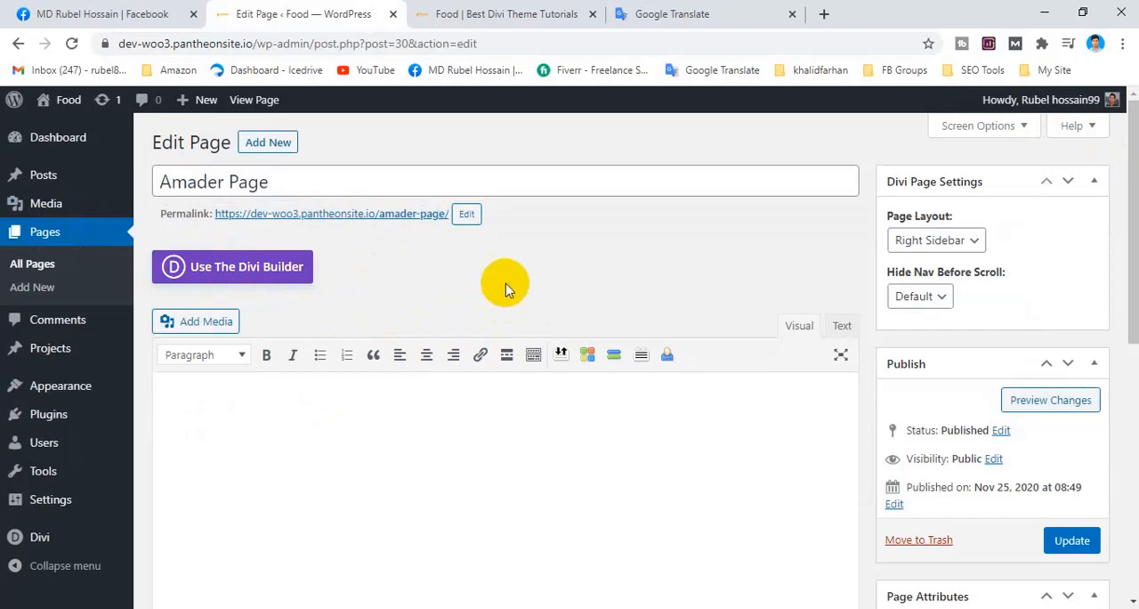
scroll(583, 370, "down", 5)
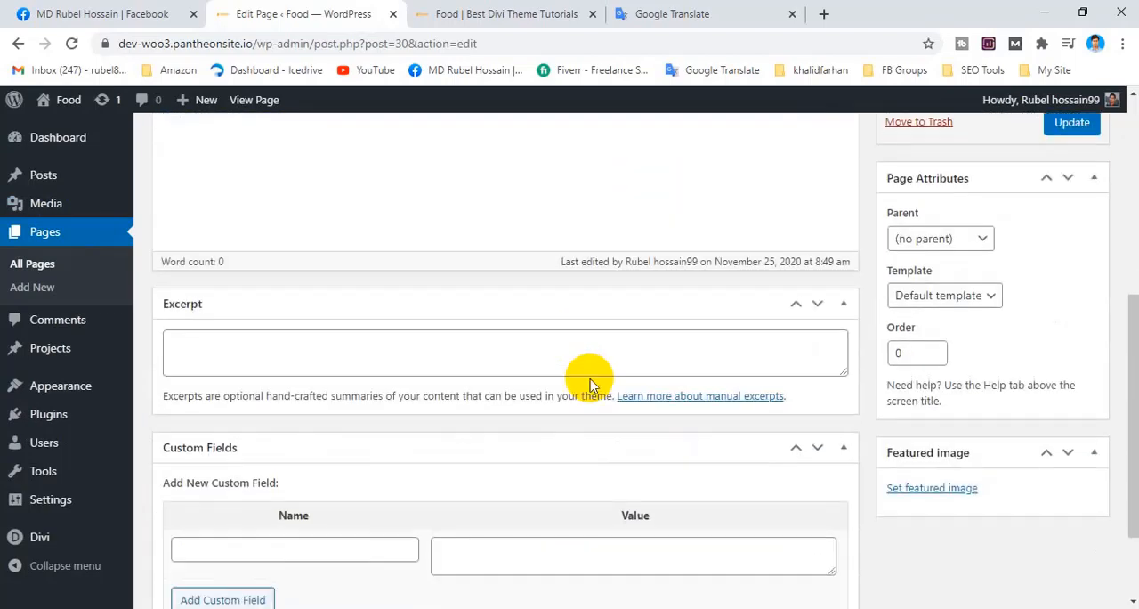
scroll(589, 383, "down", 2)
scroll(593, 382, "up", 6)
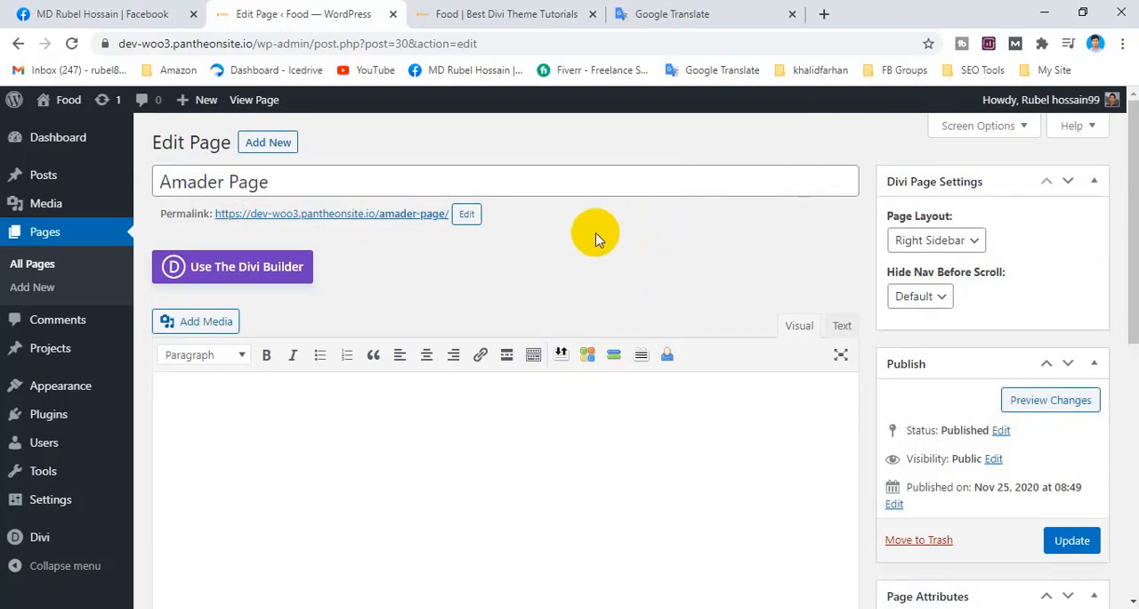
left_click(598, 184)
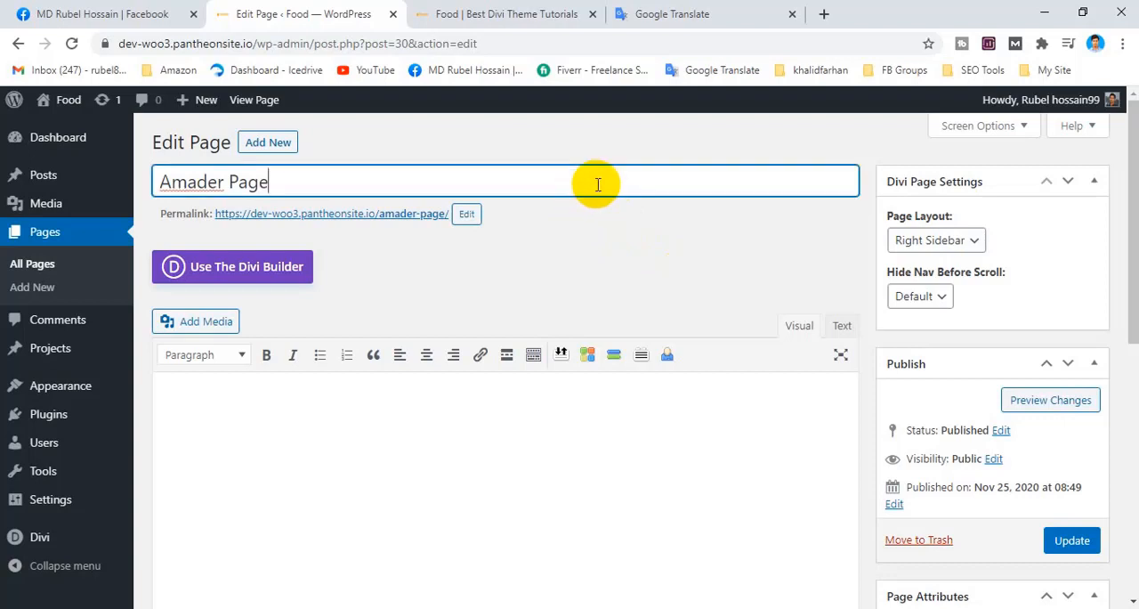